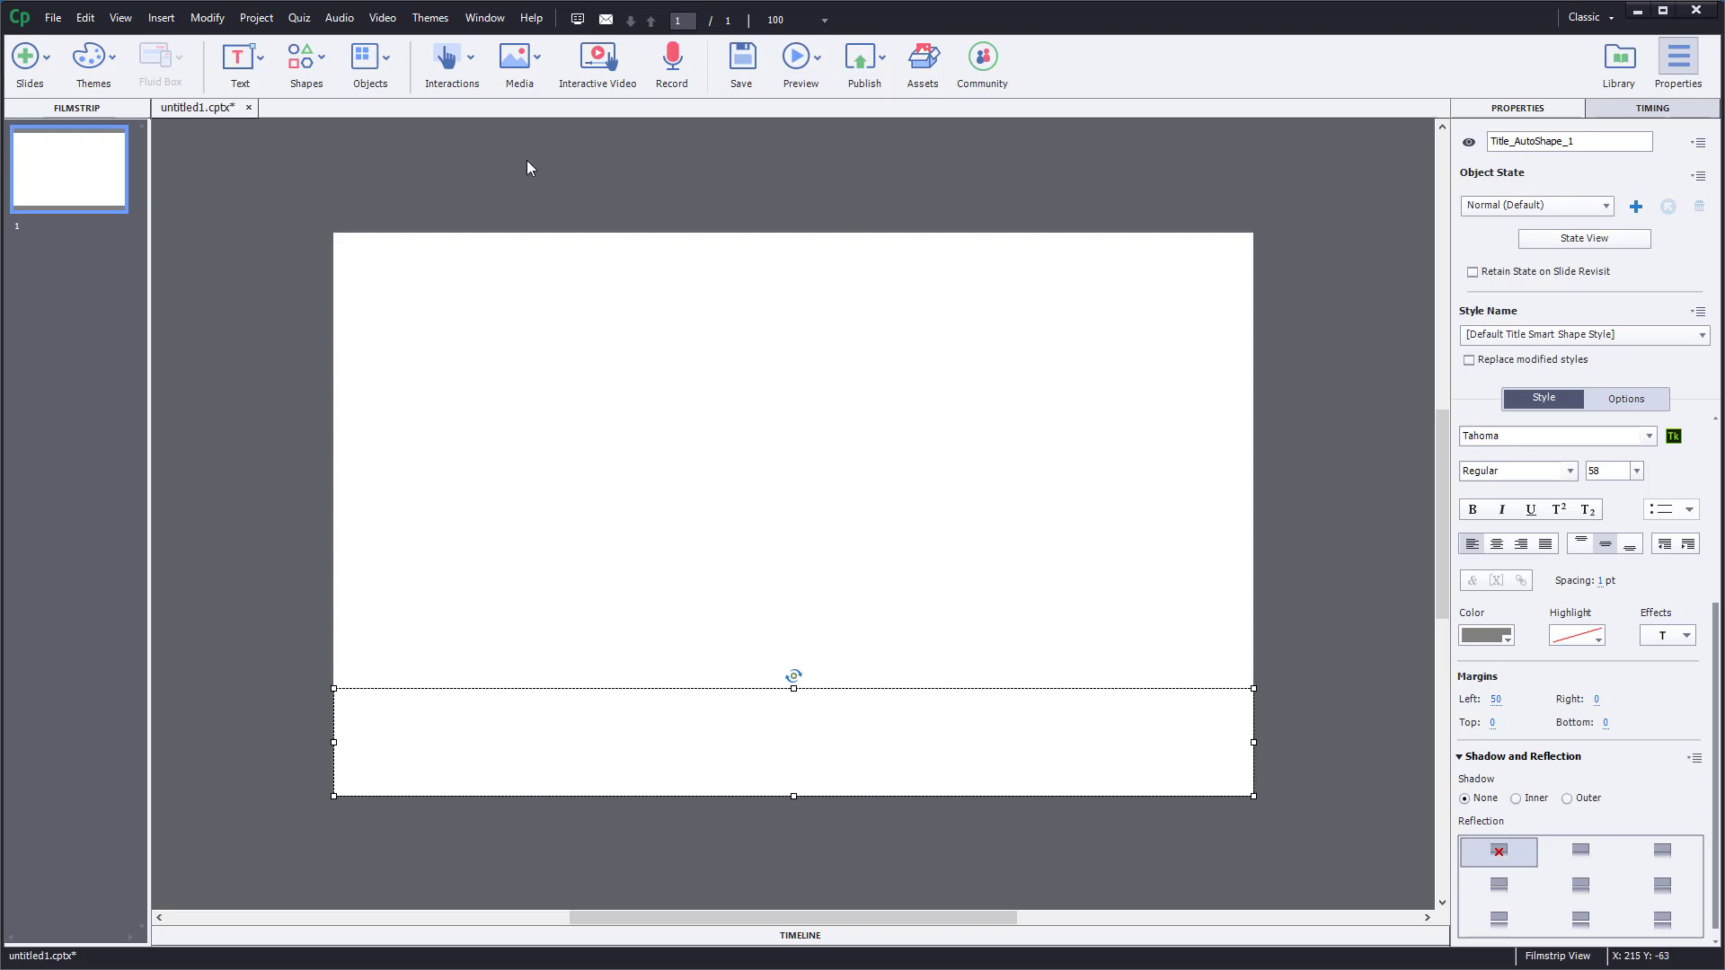
Deselect the bottom title box and choose Text Caption from the toolbar's Text menu
{"action": "left_click", "coordinate": [281, 159]}
{"action": "left_click", "coordinate": [252, 67]}
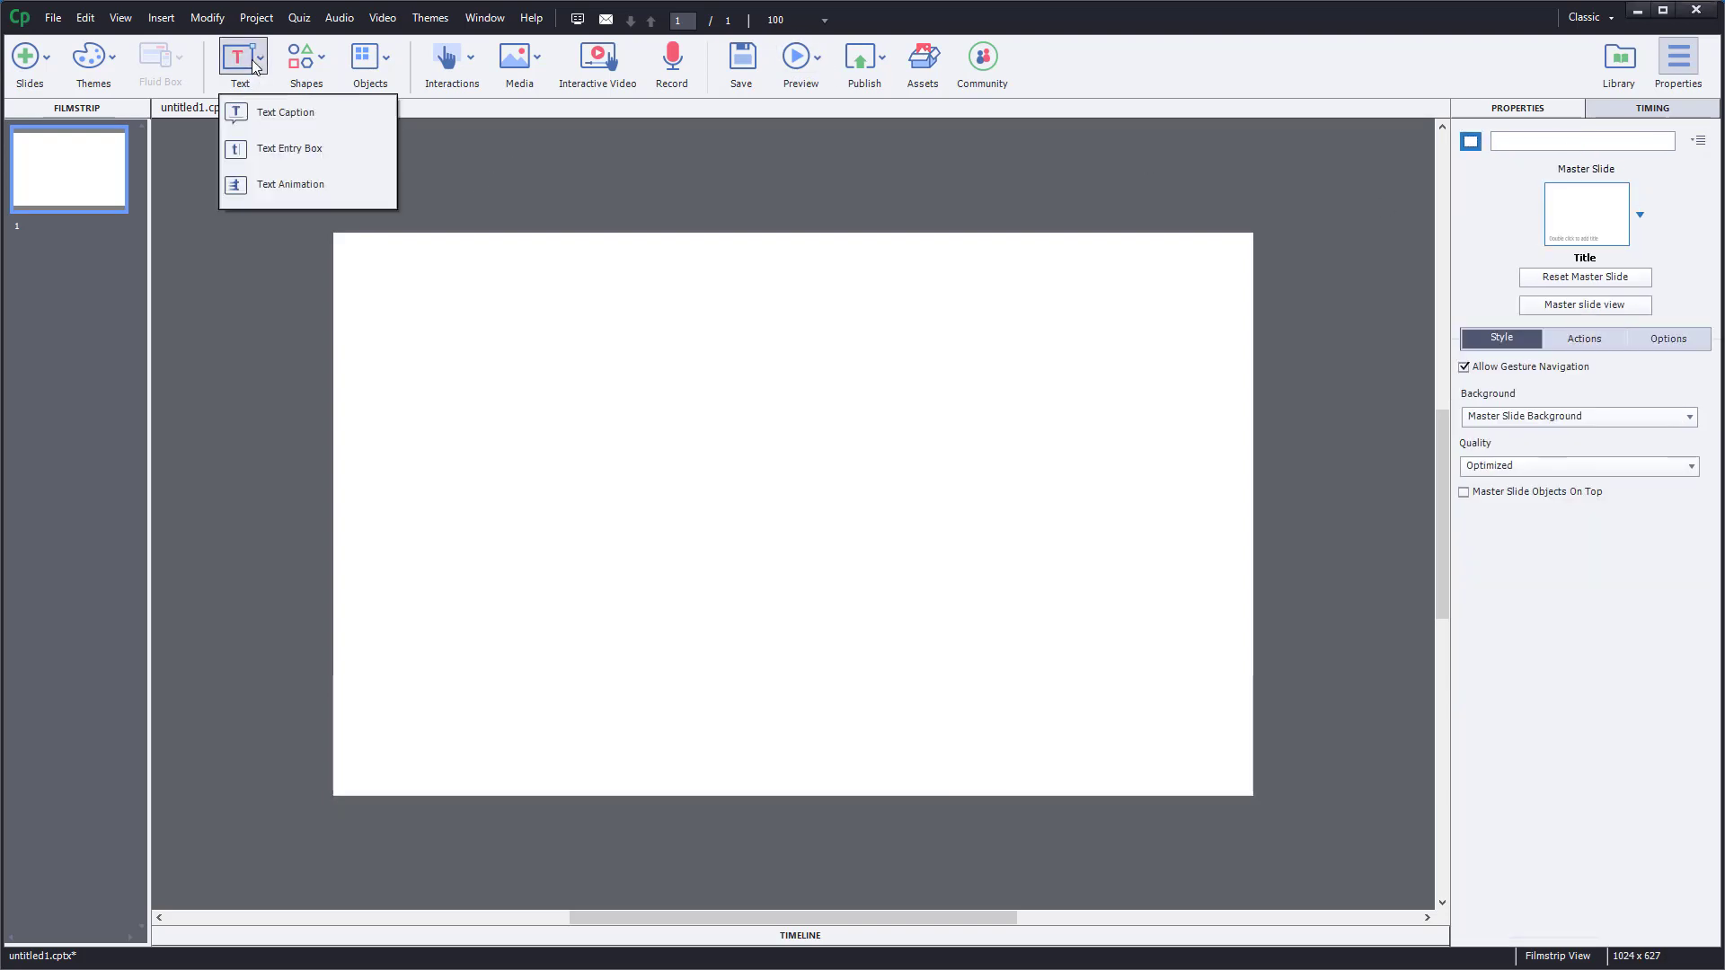
{"action": "left_click", "coordinate": [309, 126]}
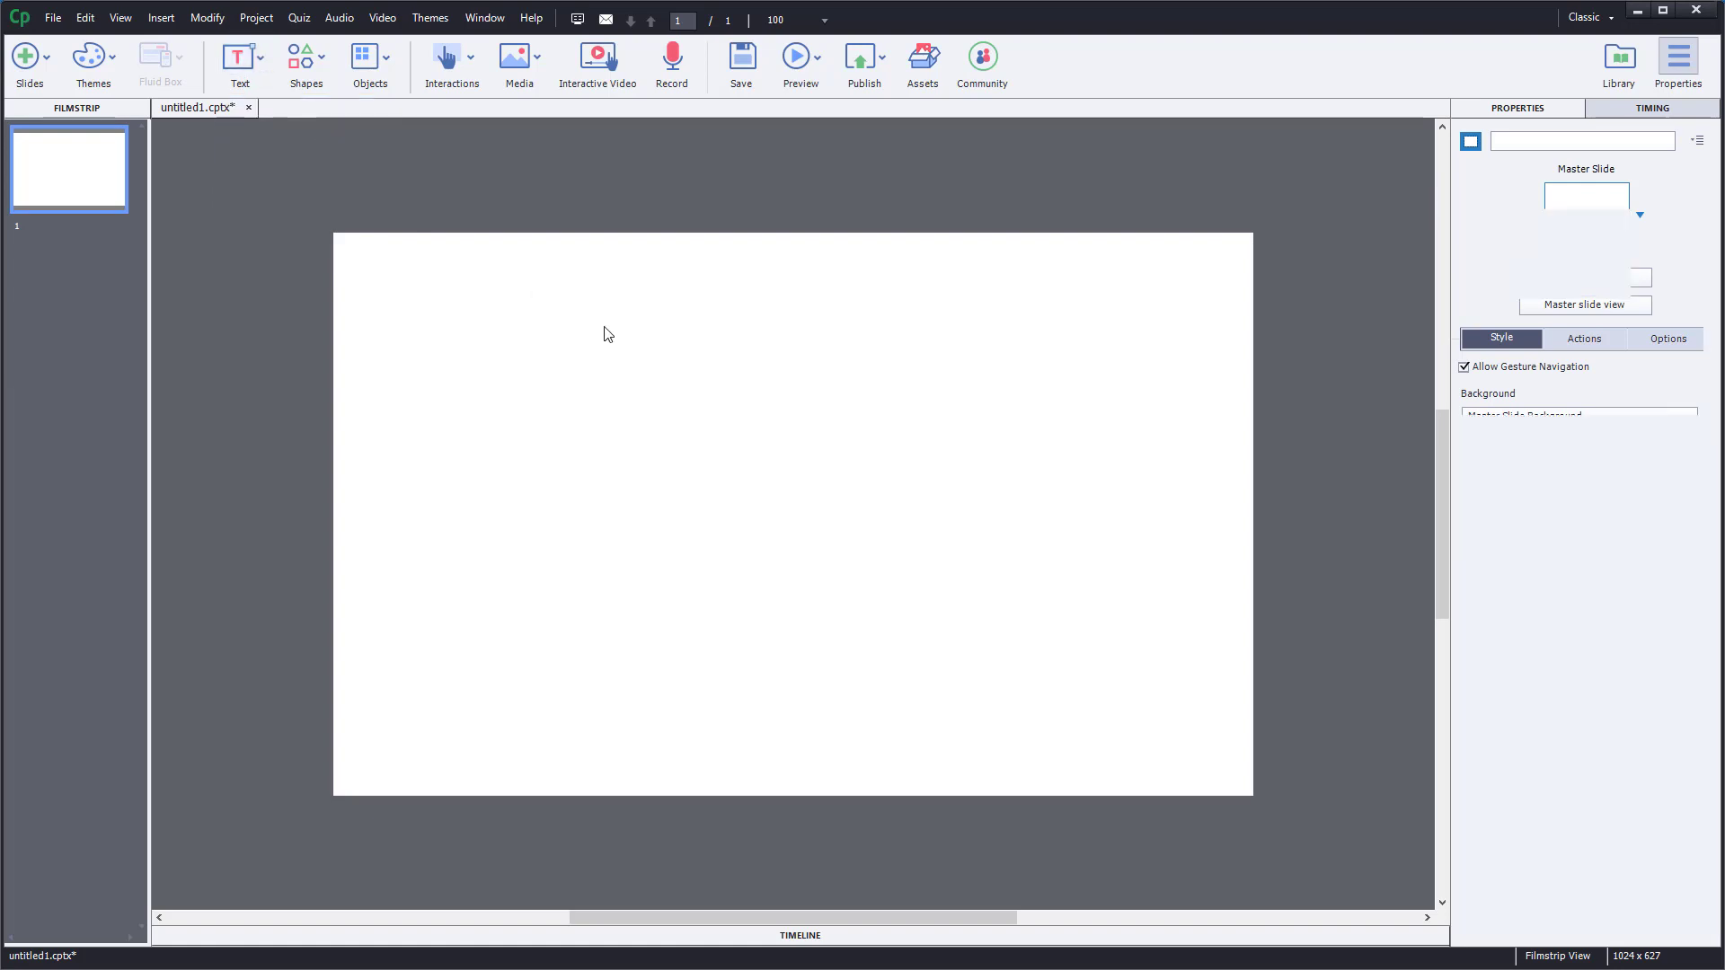
Select the new caption's text and change its colour to black
{"action": "left_click", "coordinate": [821, 515]}
{"action": "key", "text": "ctrl+a"}
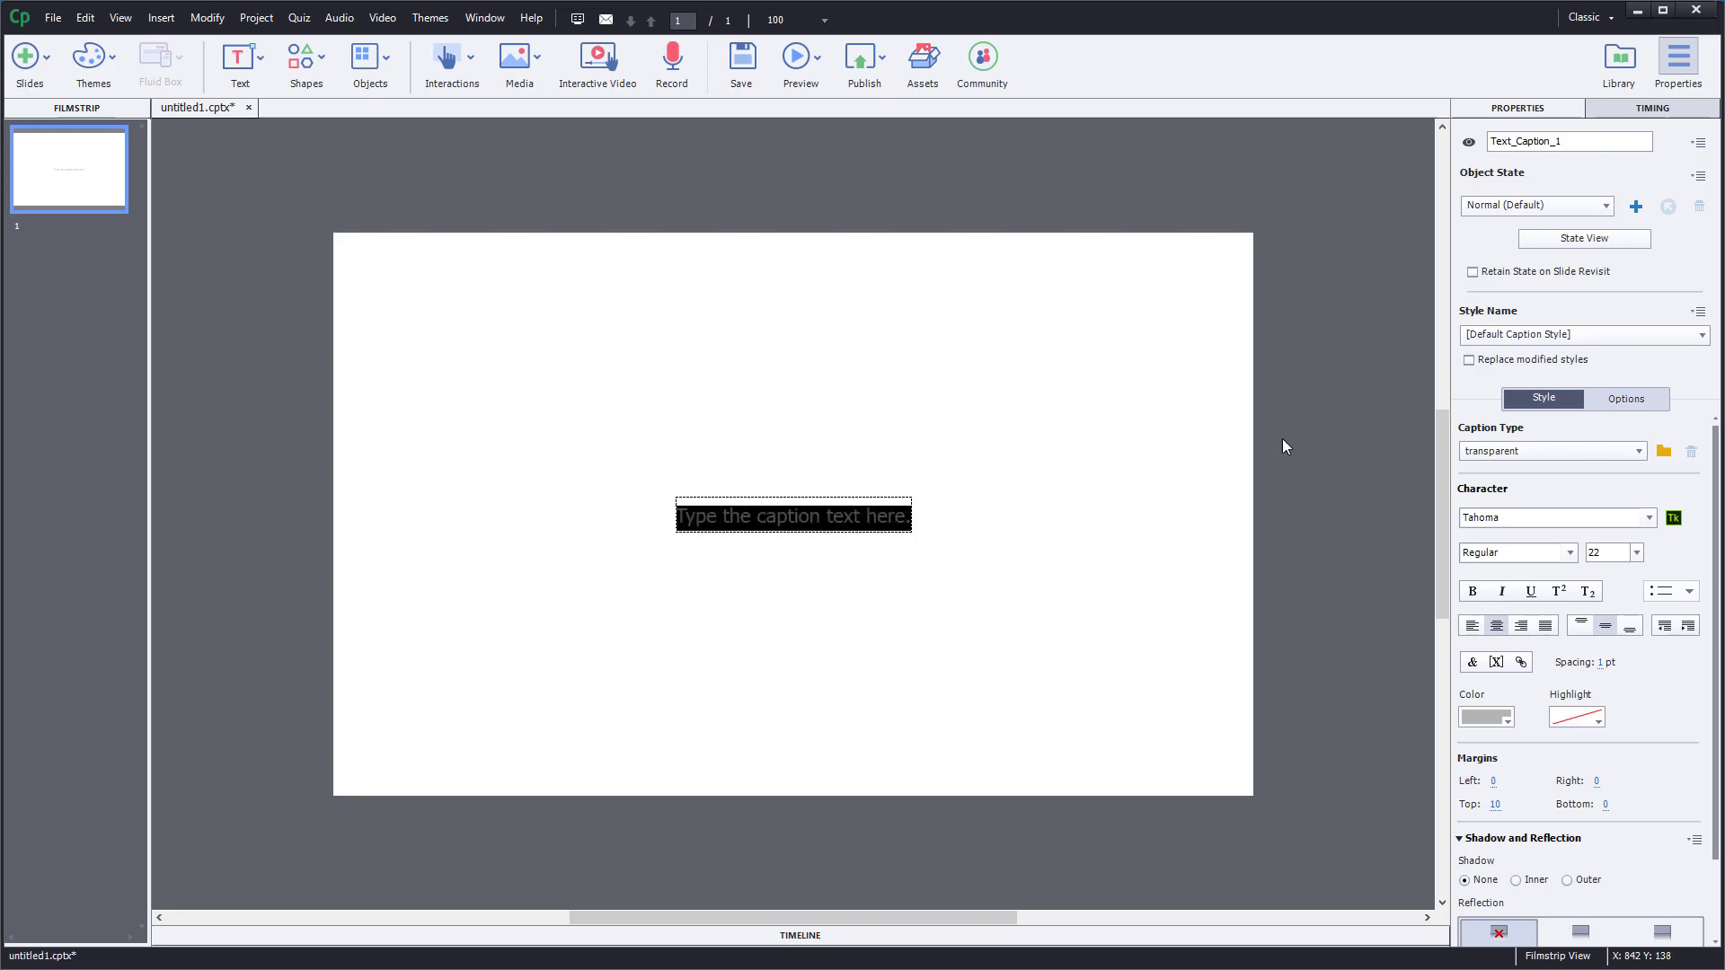
{"action": "key", "text": "Escape"}
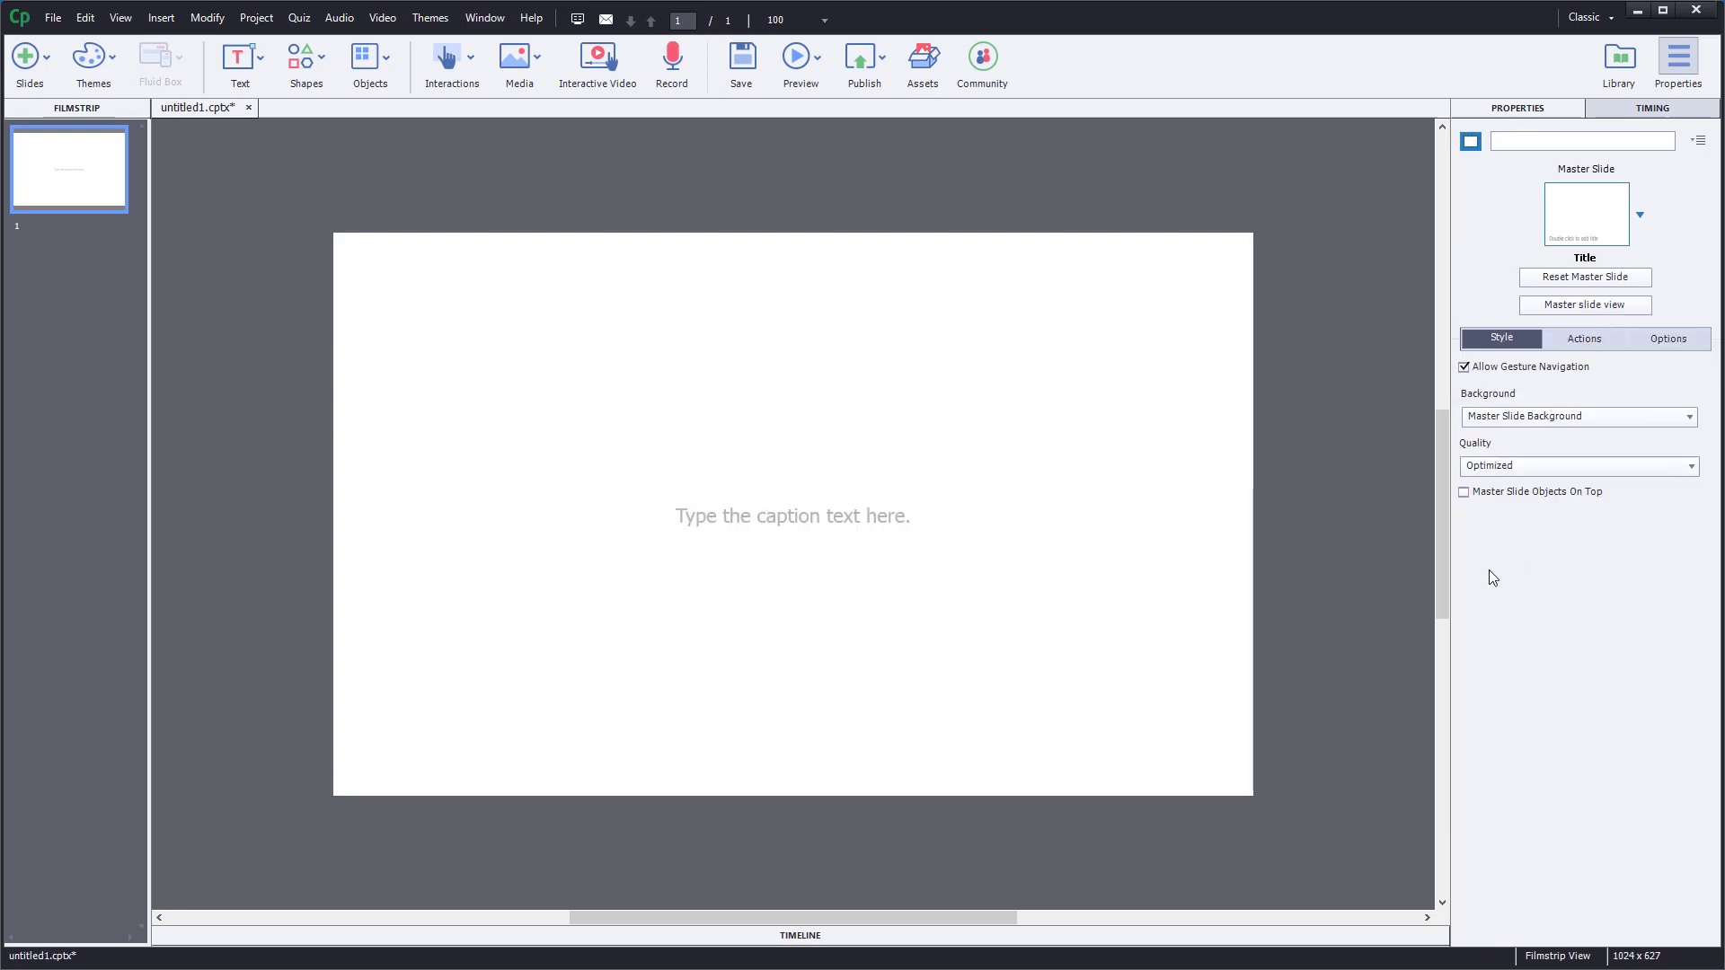
{"action": "left_click", "coordinate": [853, 520]}
{"action": "triple_click", "coordinate": [852, 519]}
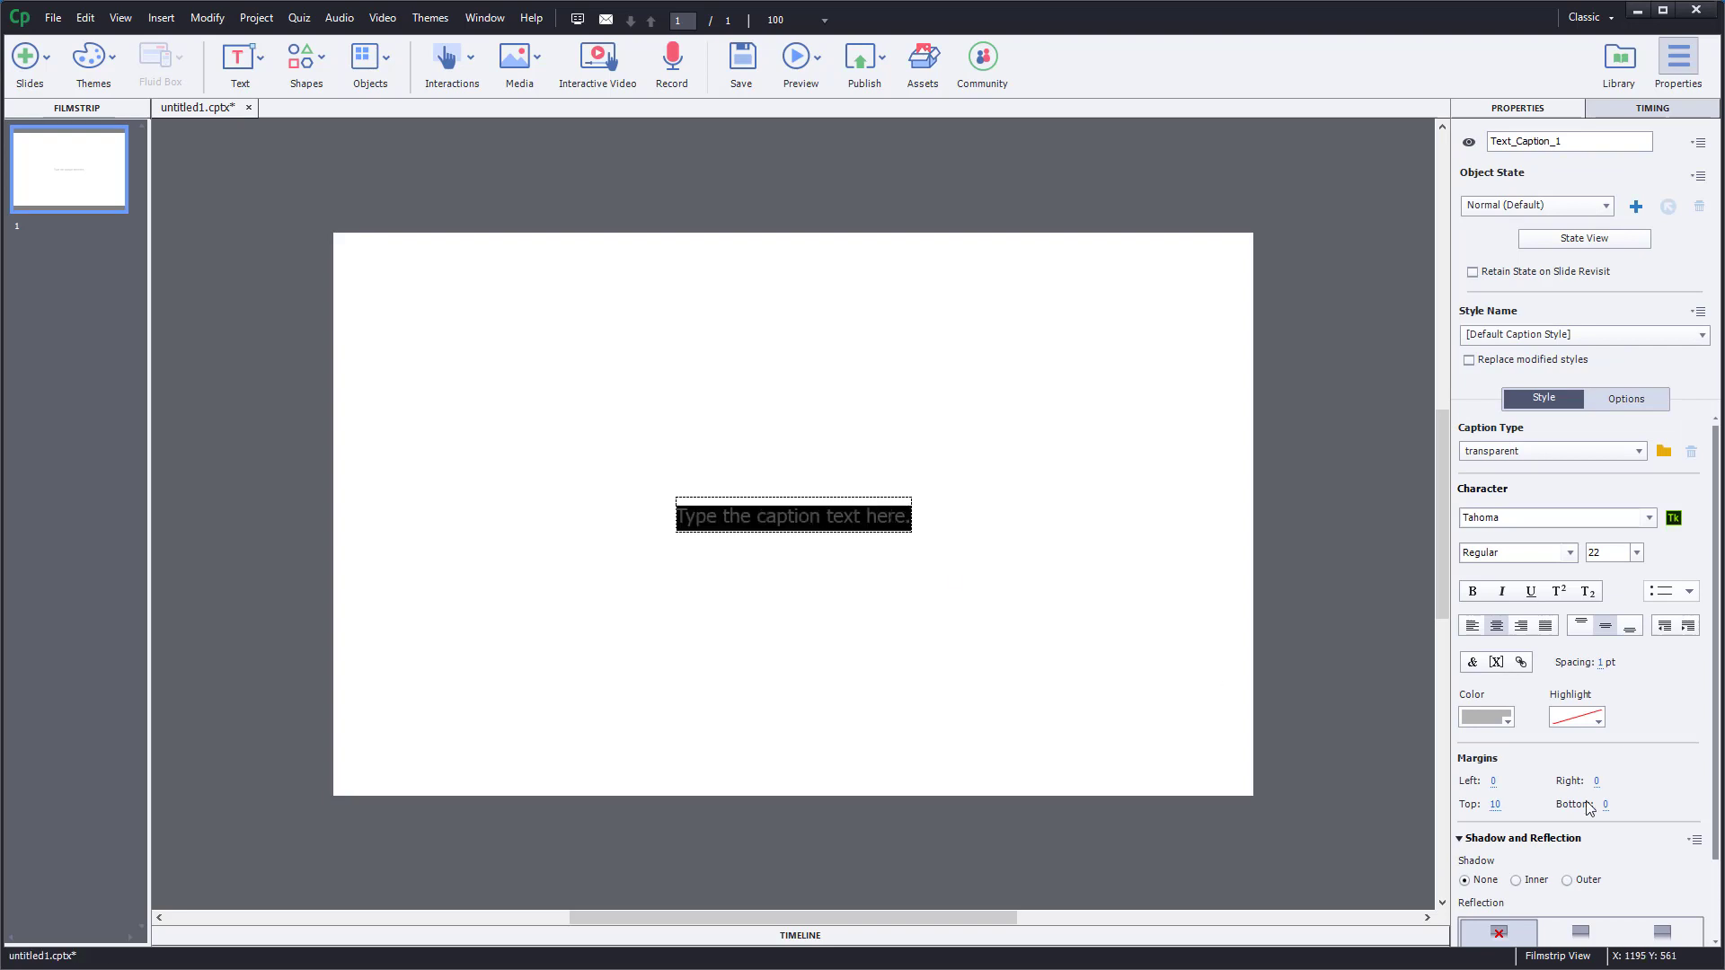
{"action": "left_click", "coordinate": [1488, 720]}
{"action": "left_click", "coordinate": [1212, 645]}
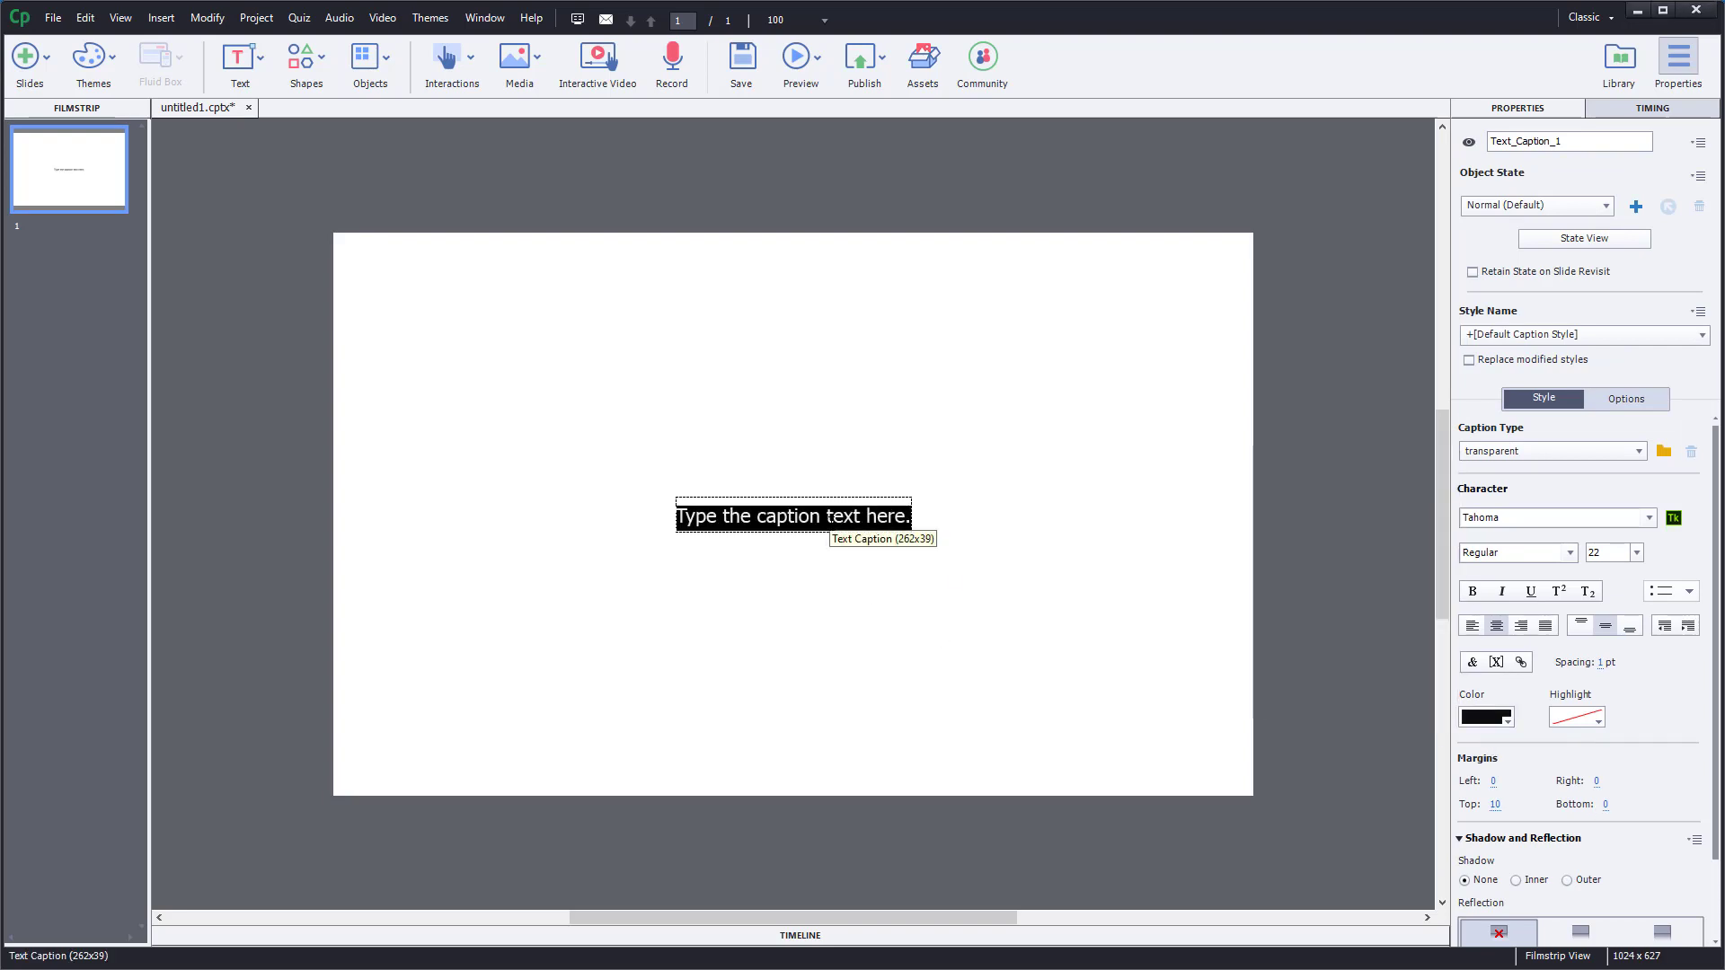
{"action": "triple_click", "coordinate": [861, 520]}
{"action": "key", "text": "Escape"}
{"action": "left_click", "coordinate": [861, 518]}
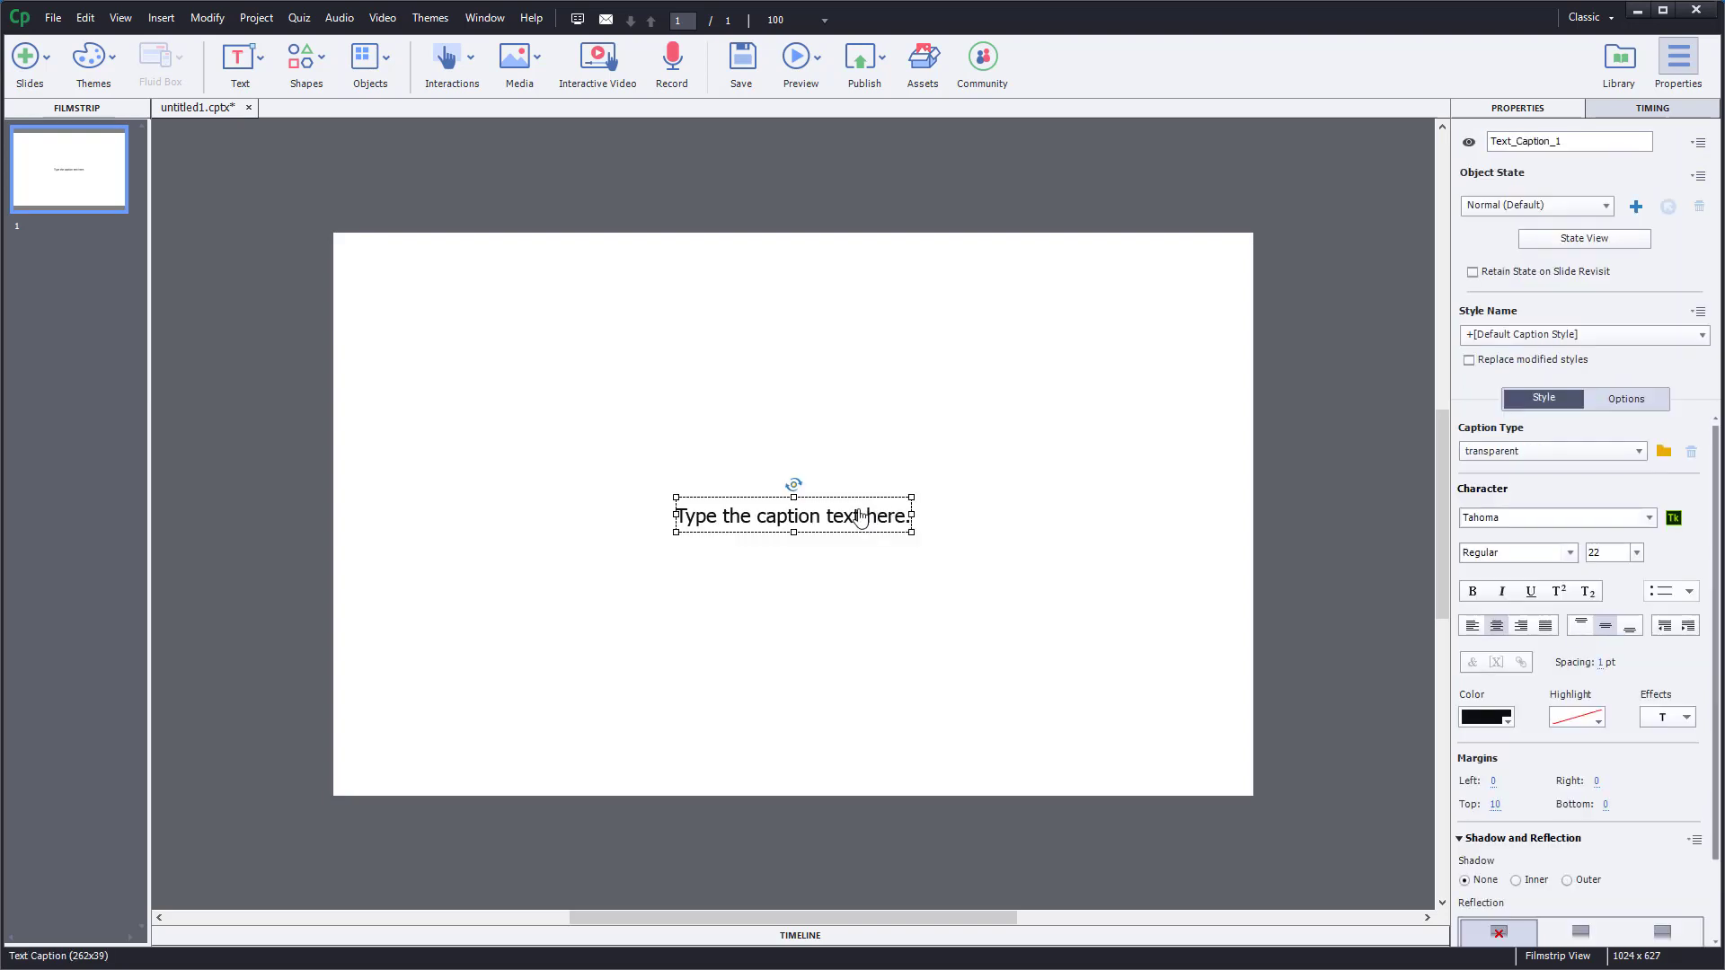
{"action": "key", "text": "Escape"}
{"action": "left_click", "coordinate": [860, 525]}
Drag the caption to the top-left corner and delete its placeholder text
{"action": "left_click_drag", "start_coordinate": [860, 526], "coordinate": [564, 283]}
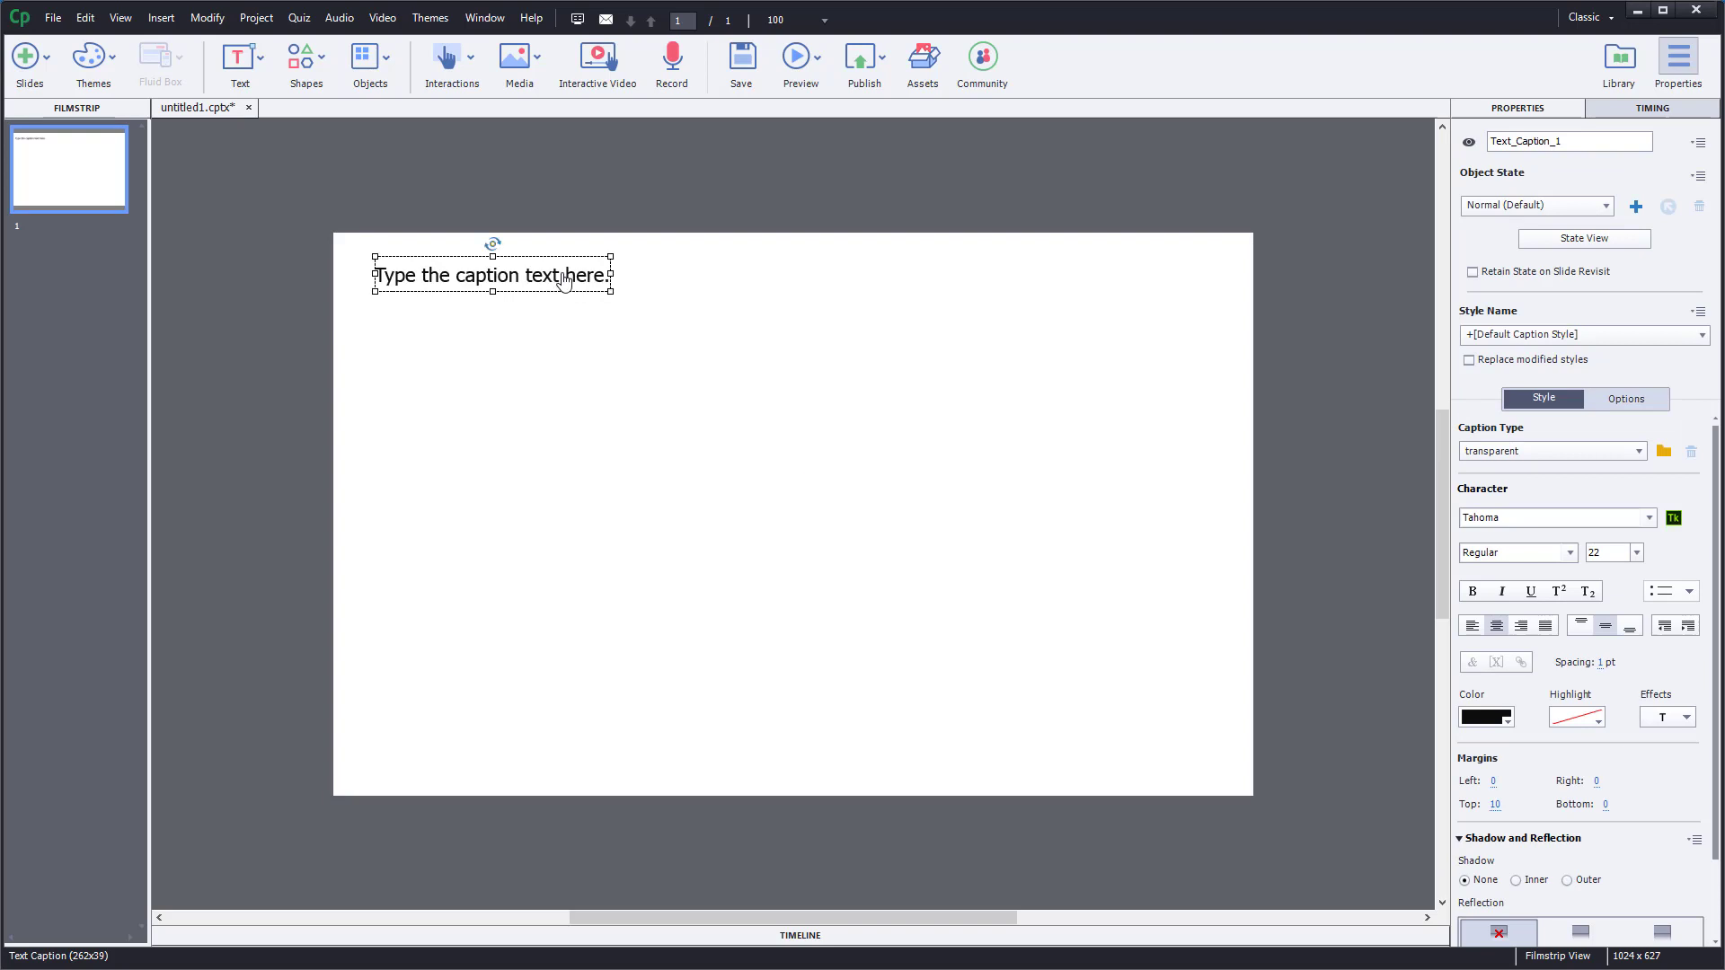
{"action": "double_click", "coordinate": [564, 280]}
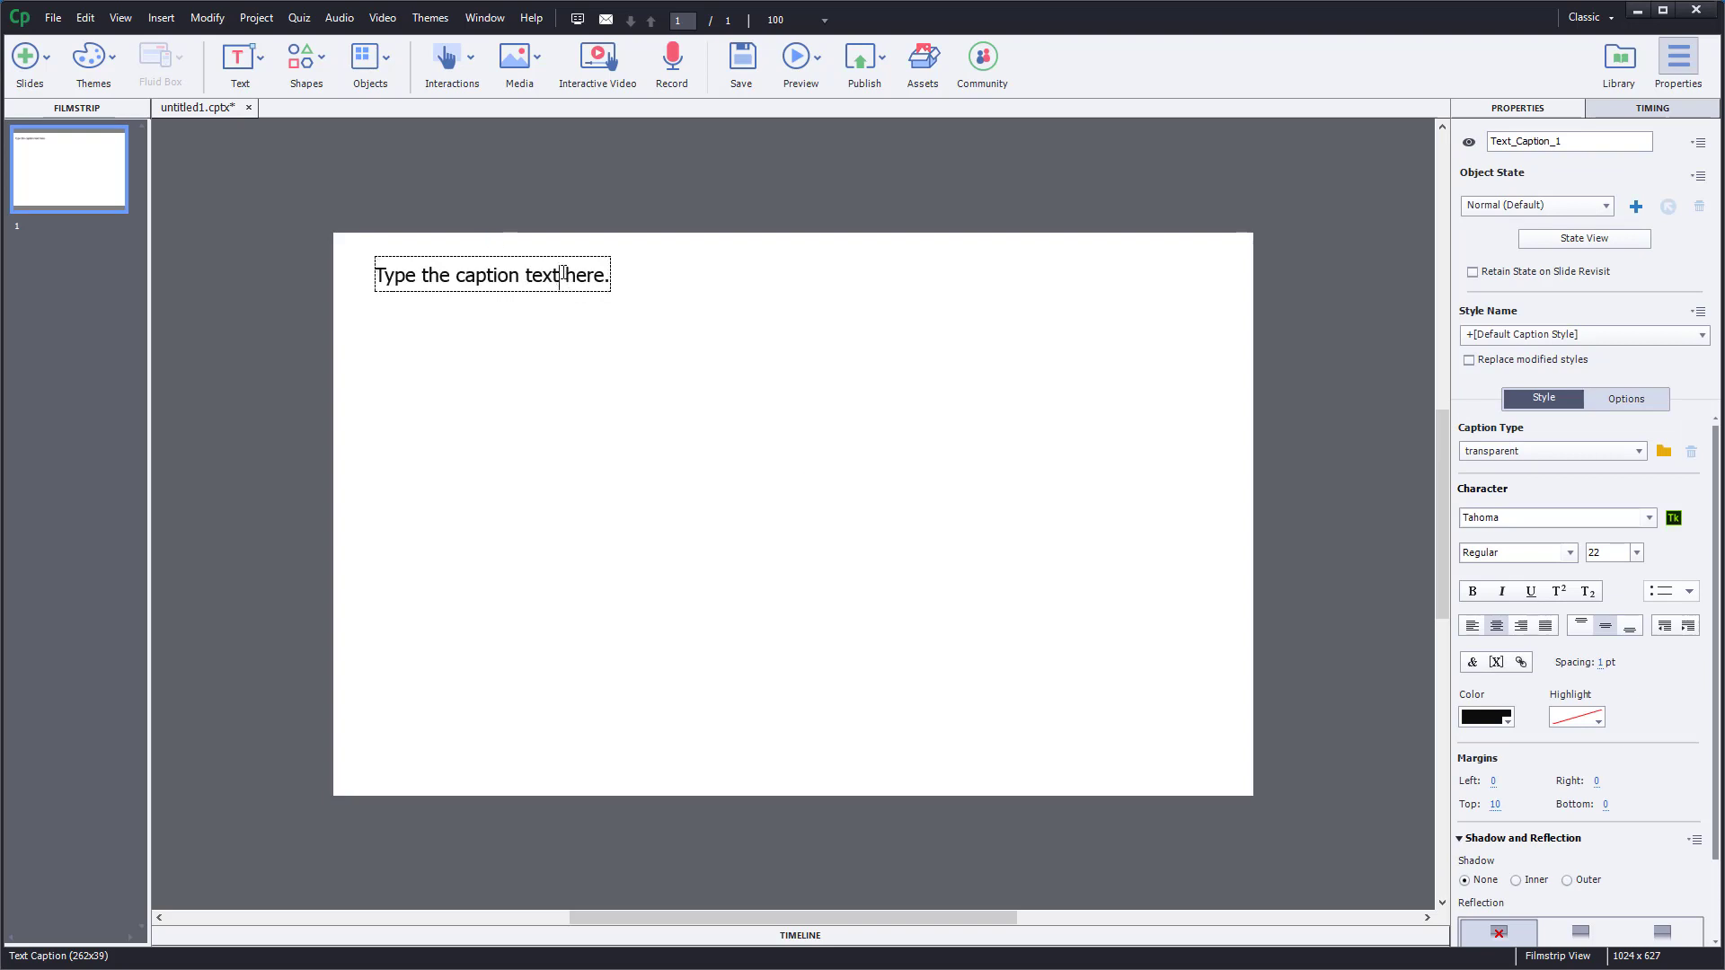
{"action": "key", "text": "ctrl+a"}
{"action": "key", "text": "BackSpace"}
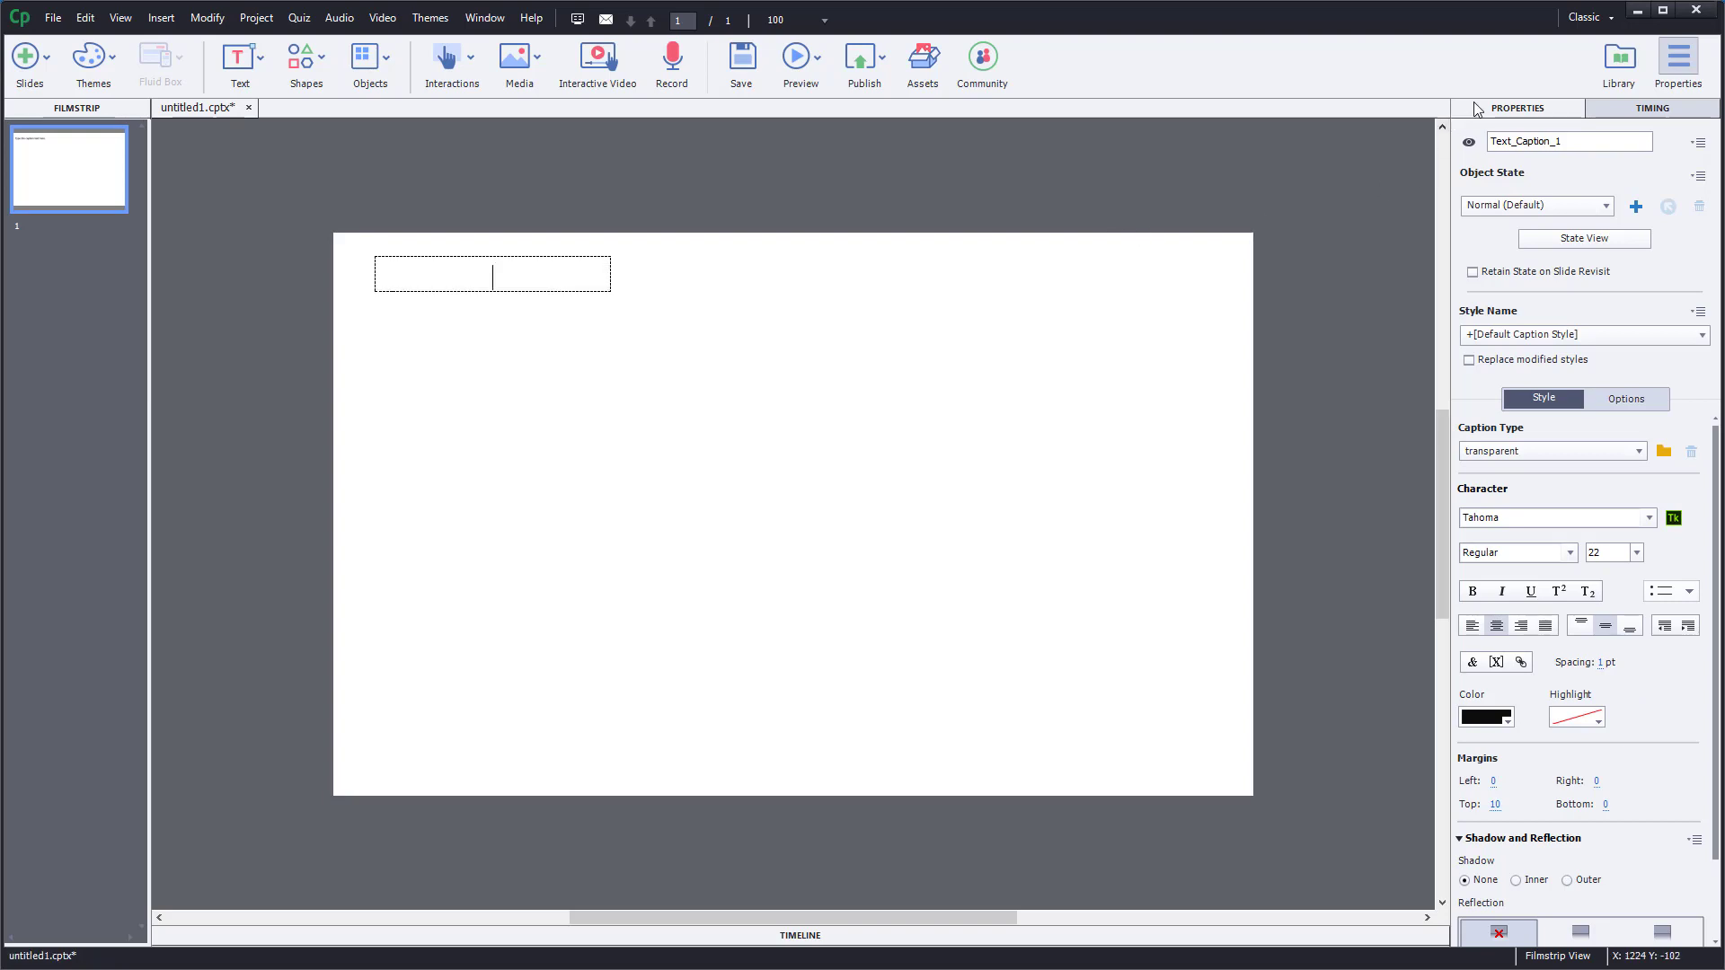
{"action": "left_click", "coordinate": [1497, 664]}
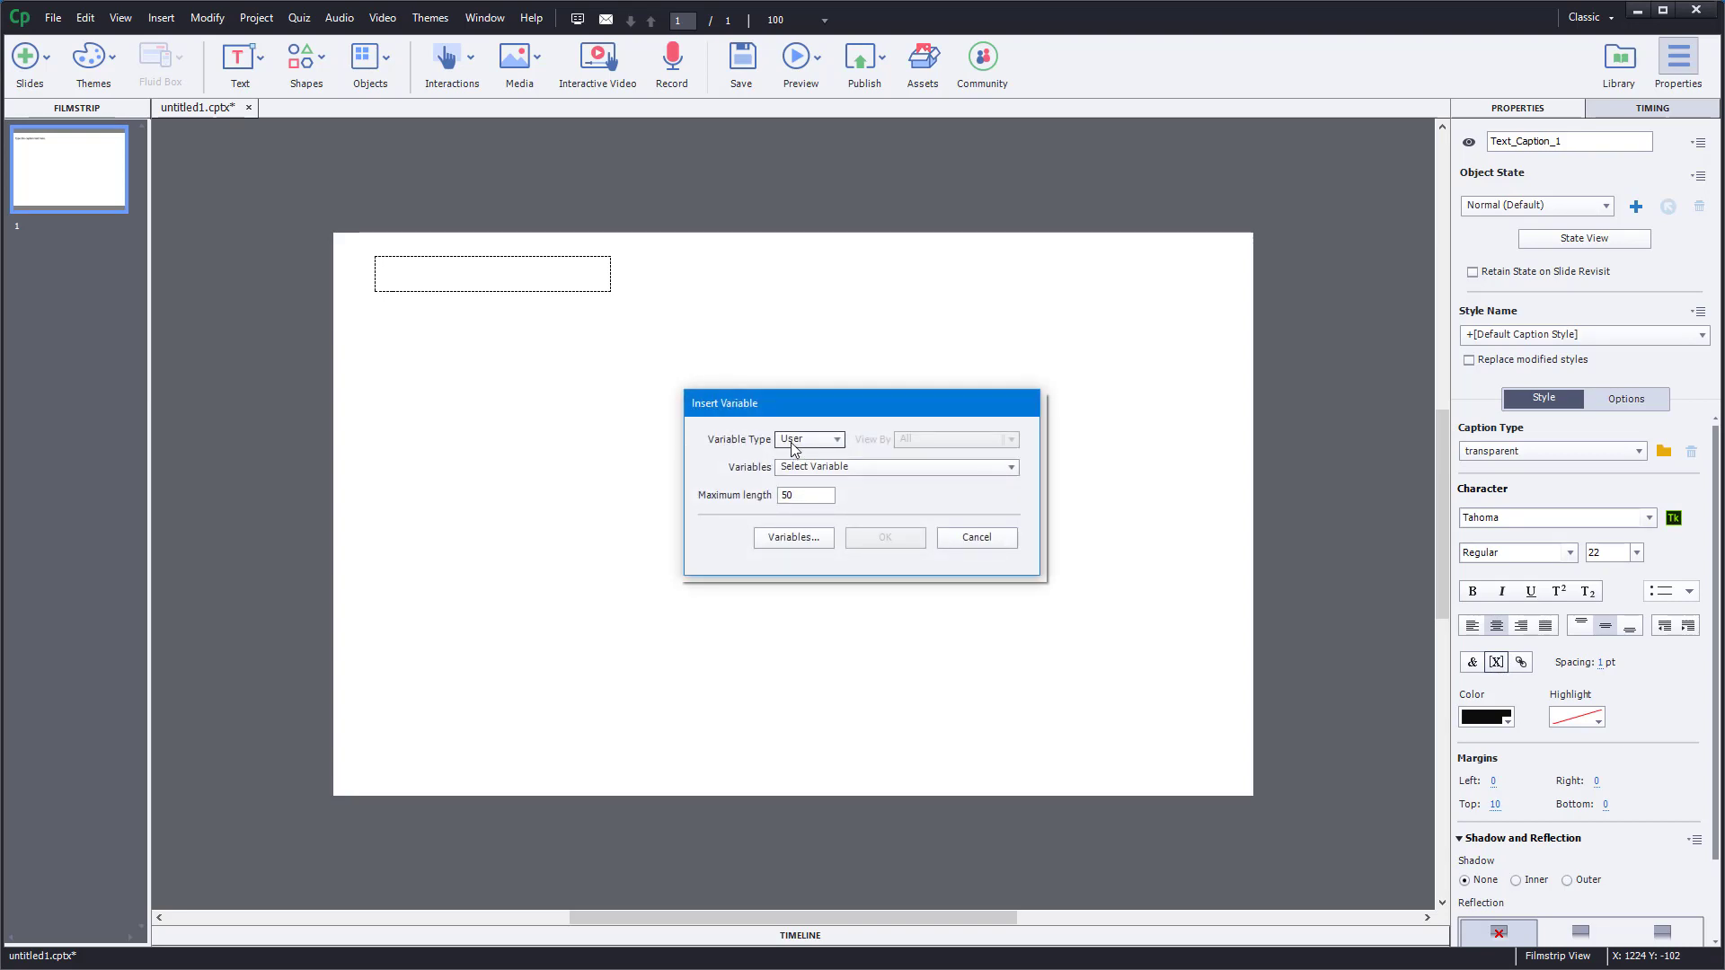
{"action": "left_click", "coordinate": [792, 444]}
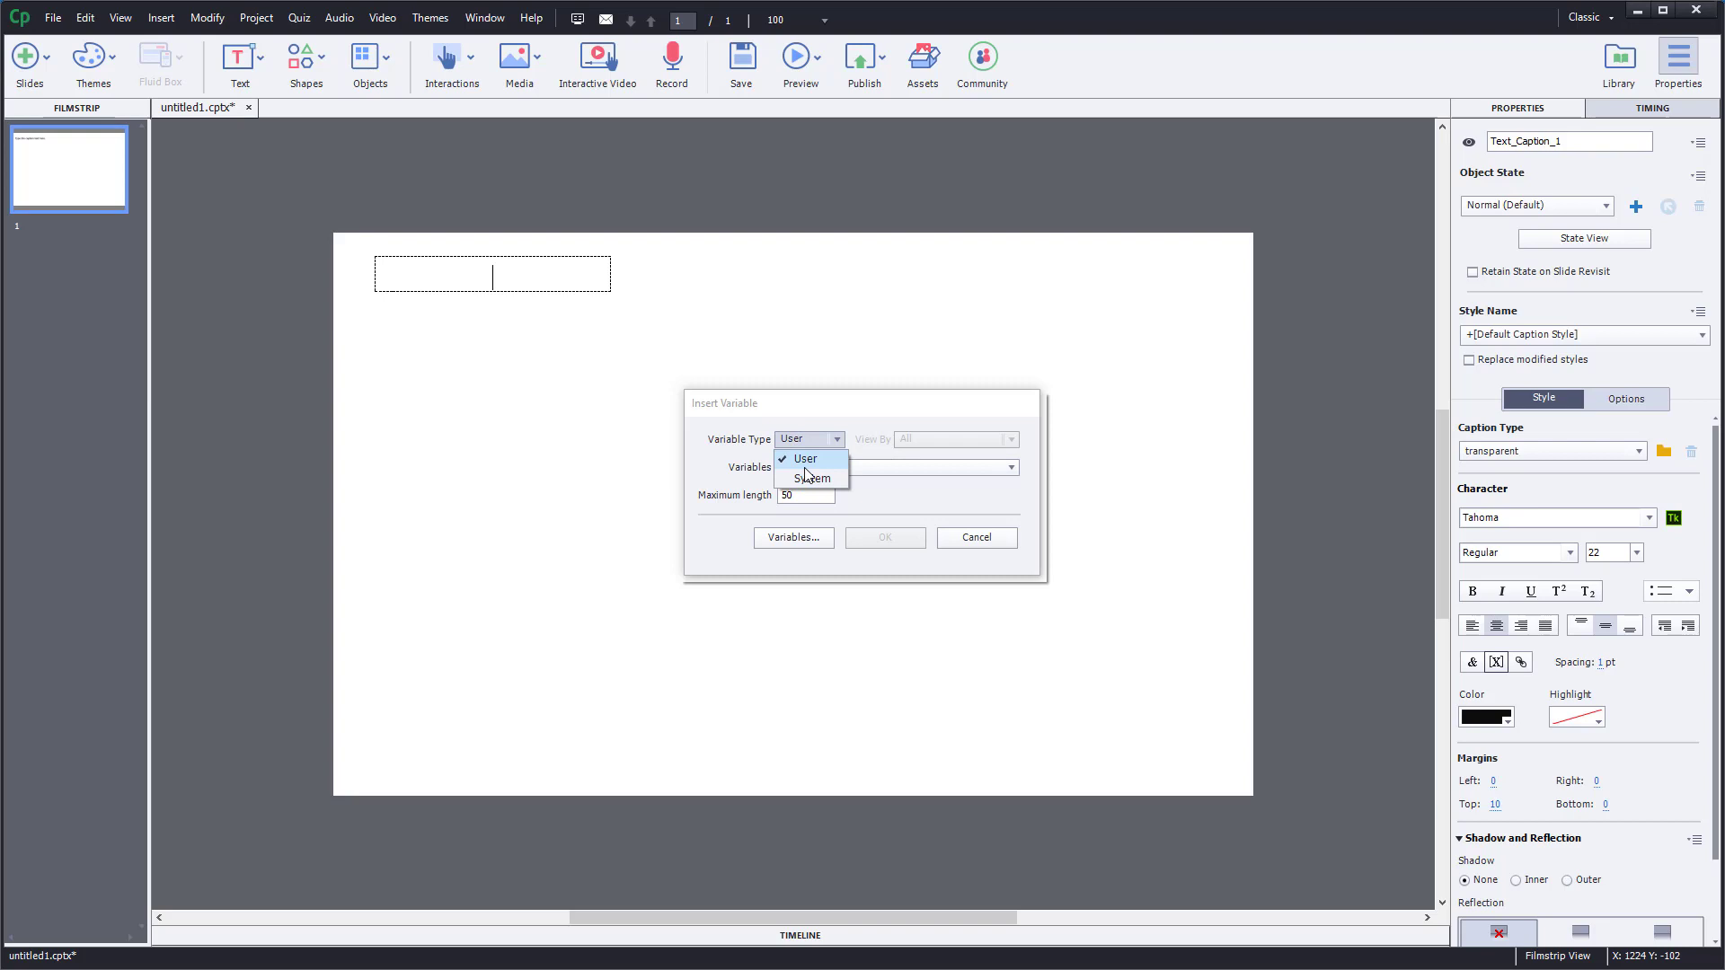
{"action": "left_click", "coordinate": [806, 459]}
{"action": "left_click", "coordinate": [856, 467]}
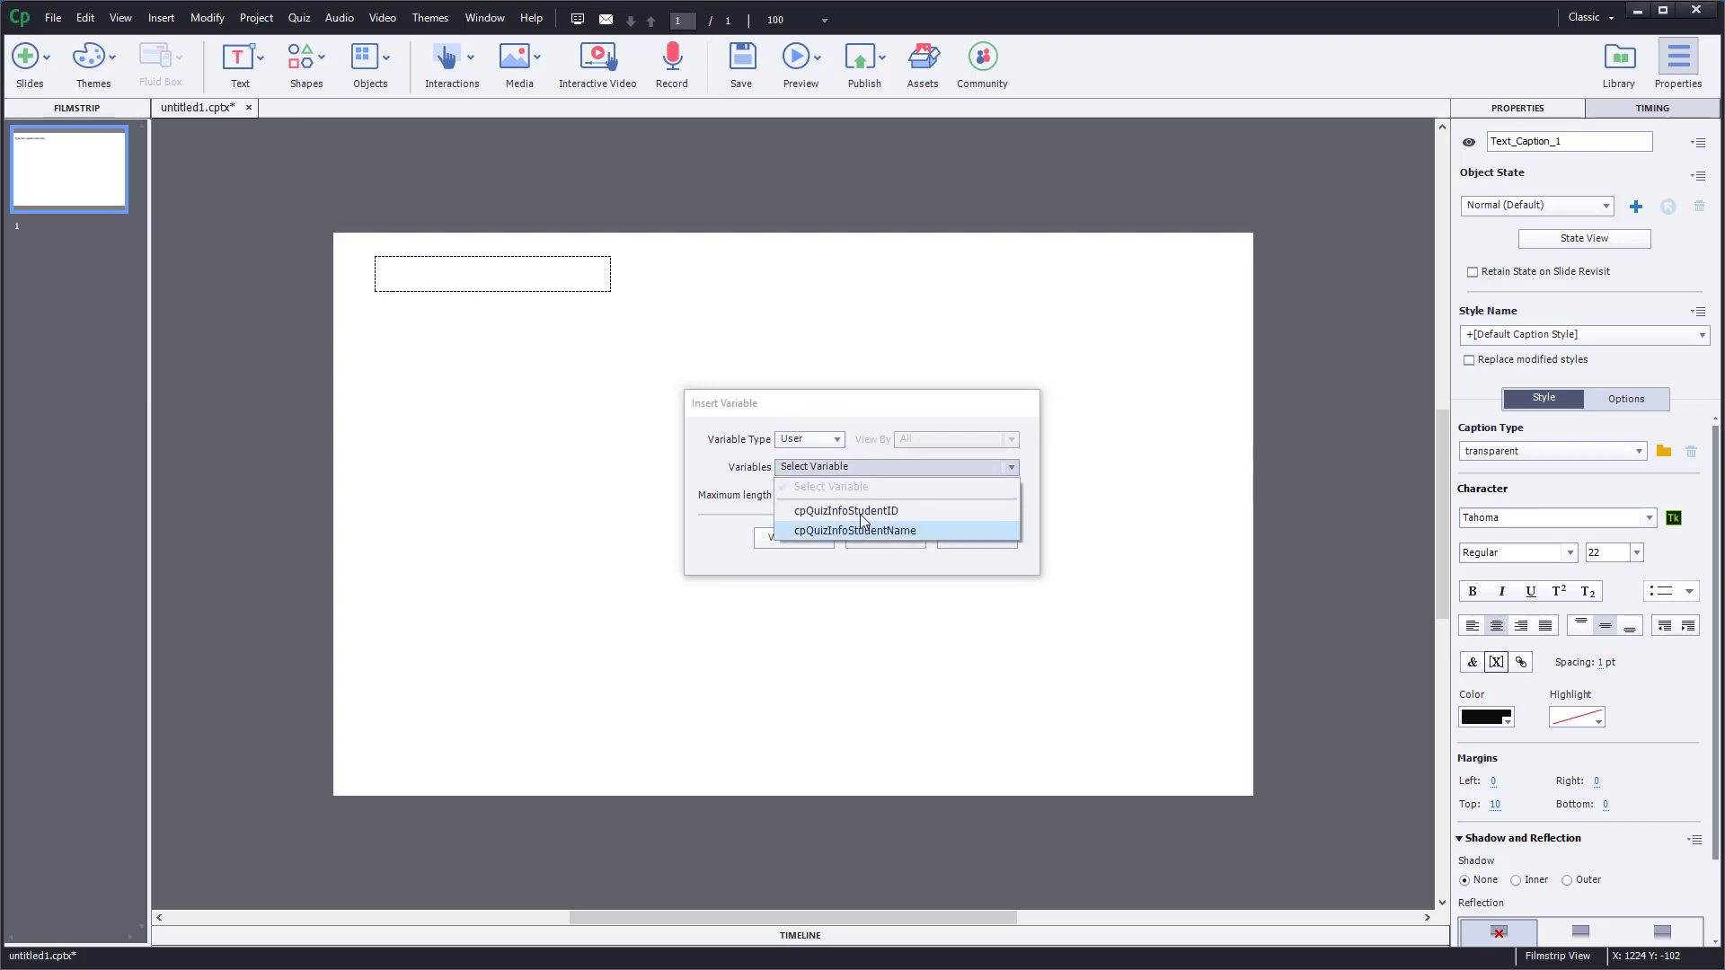
{"action": "left_click", "coordinate": [868, 439]}
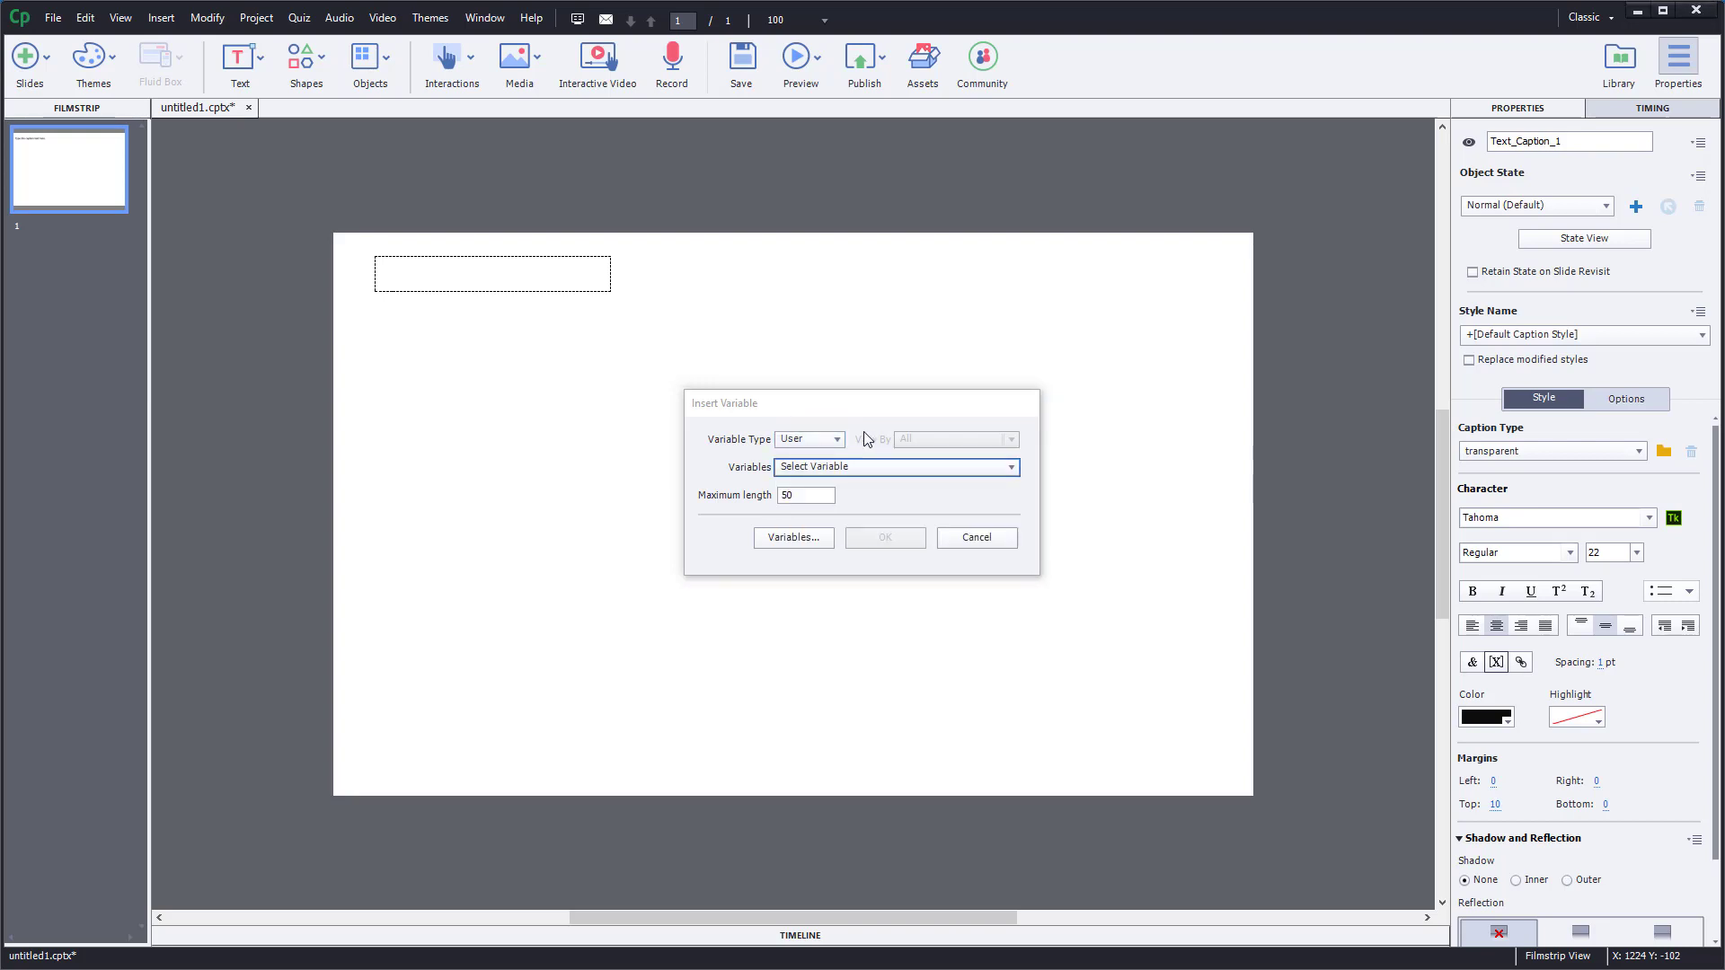
{"action": "left_click", "coordinate": [796, 539]}
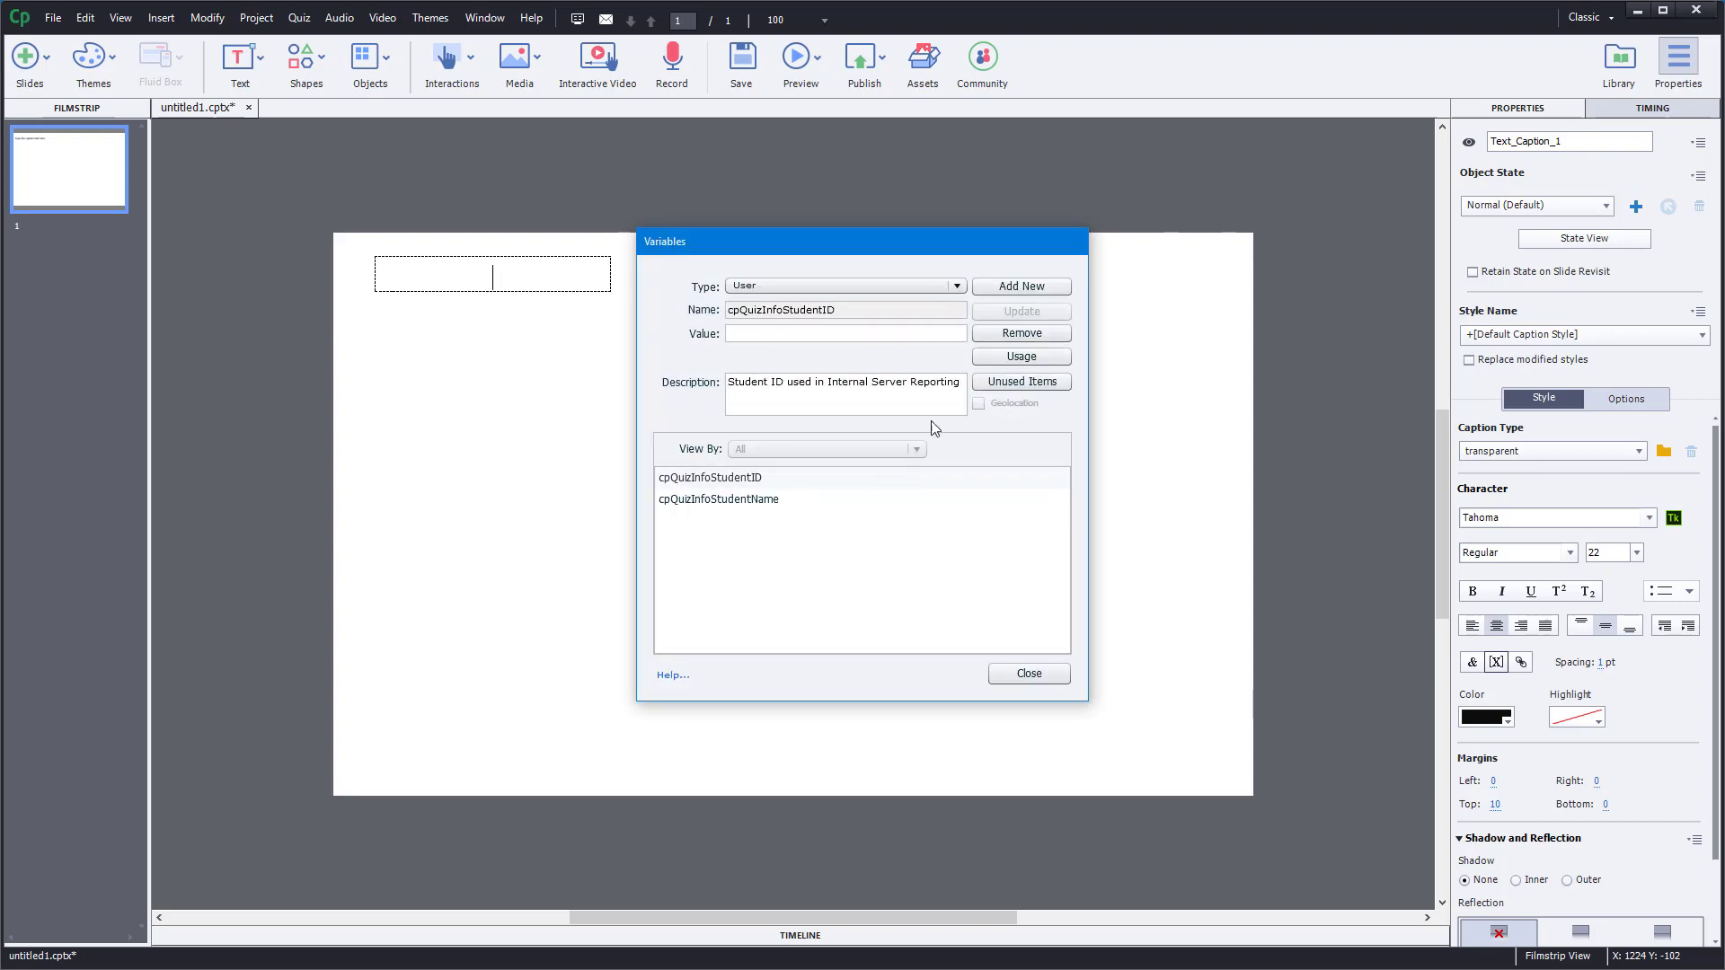
{"action": "left_click", "coordinate": [1029, 674]}
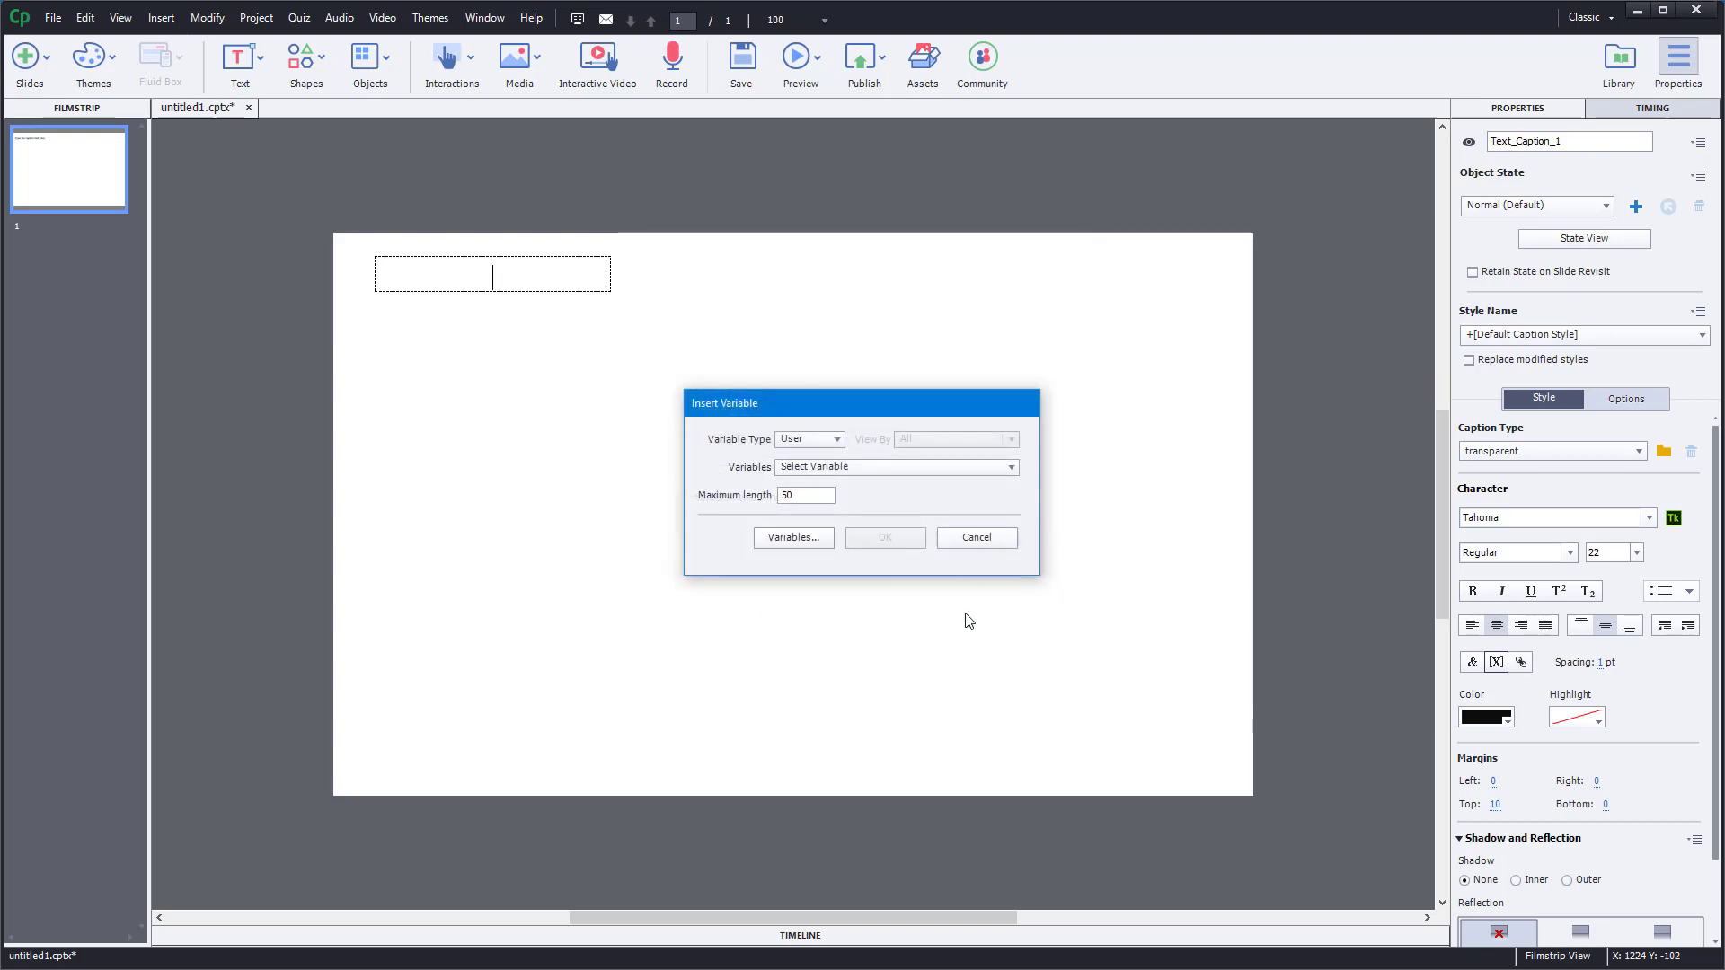
{"action": "left_click", "coordinate": [983, 540]}
{"action": "left_click", "coordinate": [161, 18]}
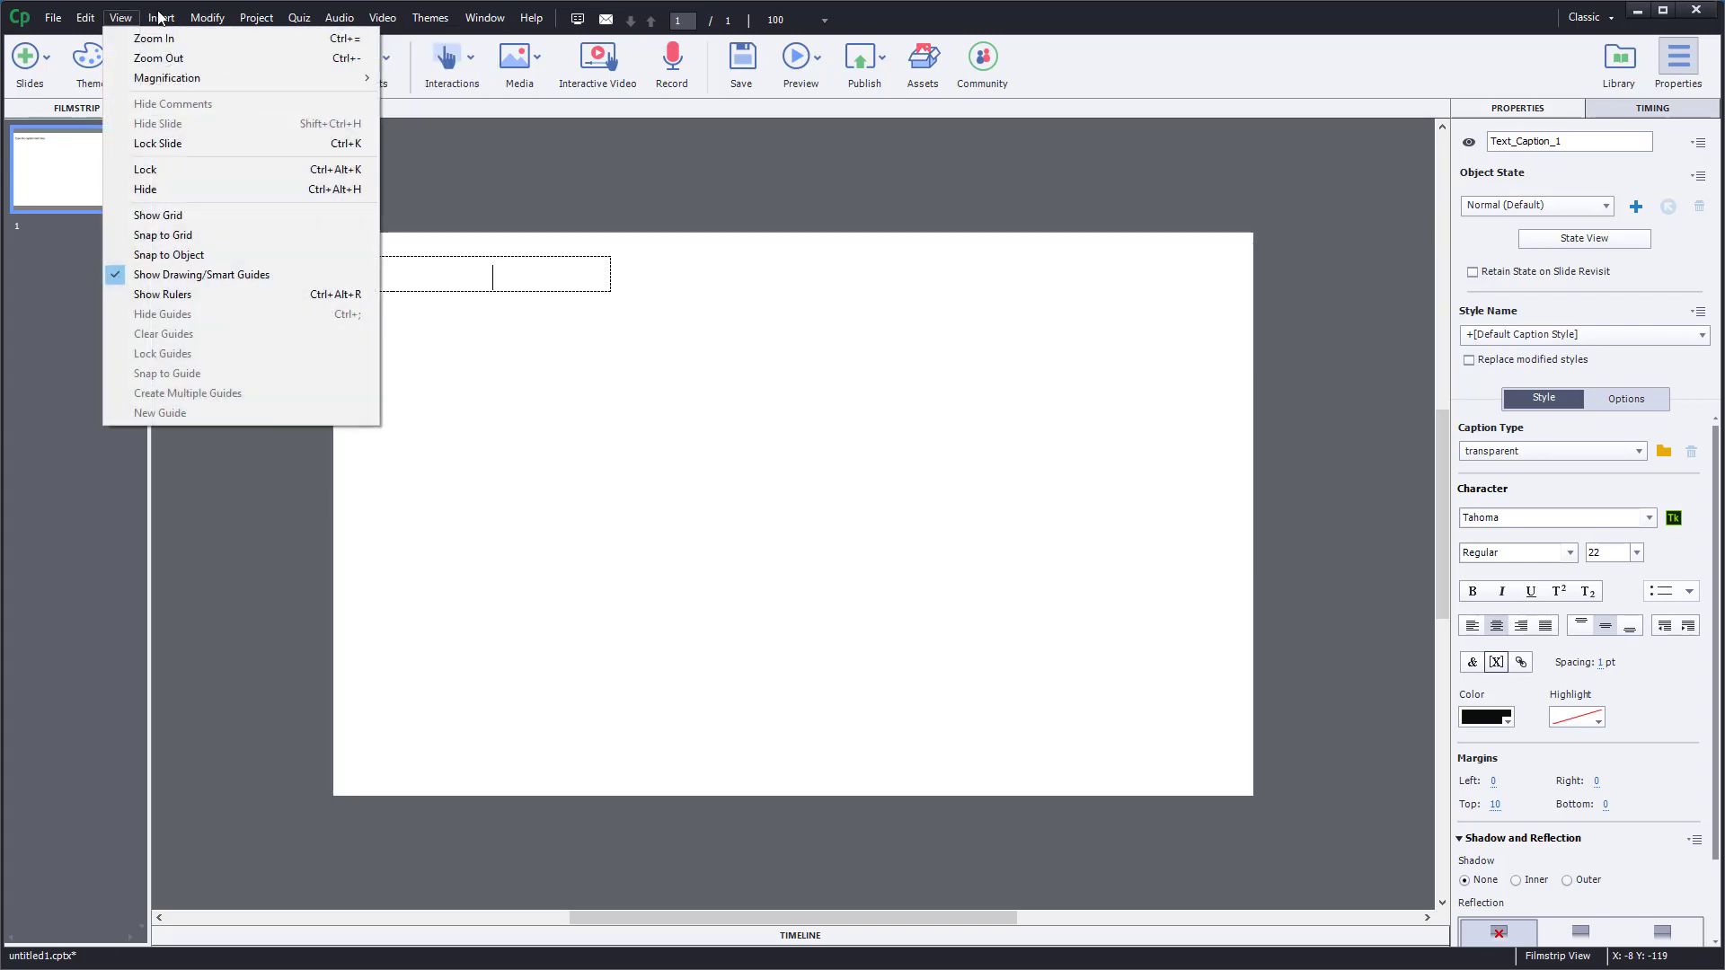
Open Project > Variables and inspect cpQuizInfoStudentName and cpQuizInfoStudentID
{"action": "mouse_move", "coordinate": [256, 18]}
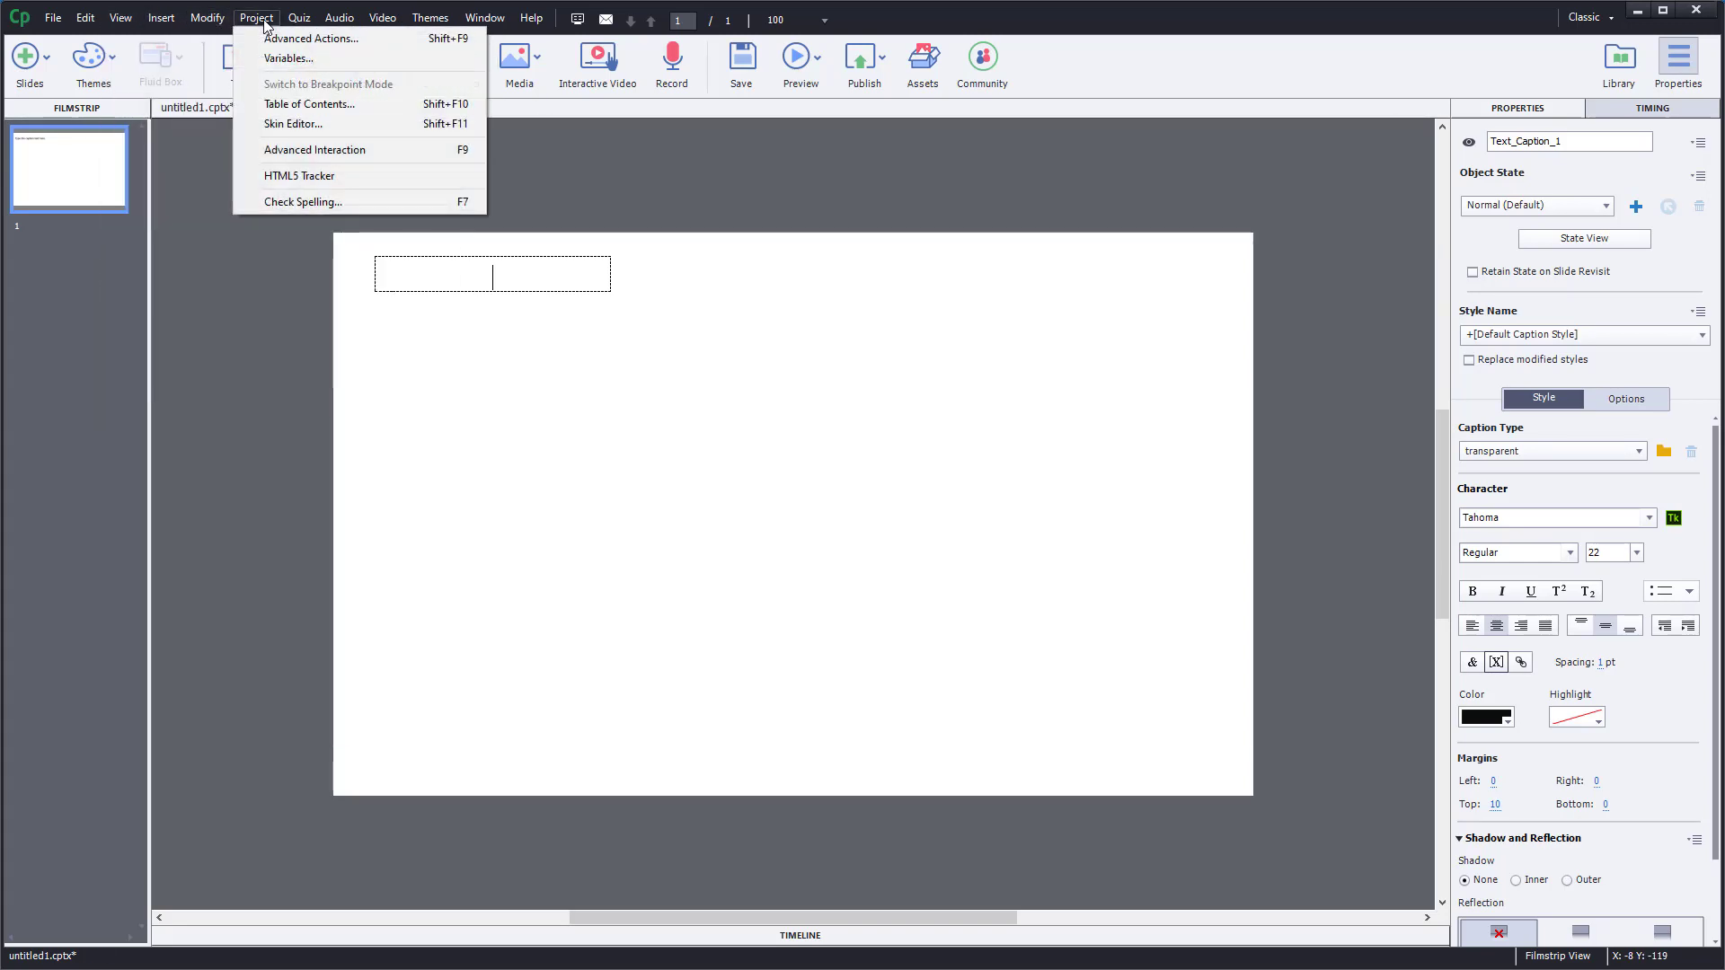
{"action": "left_click", "coordinate": [265, 58]}
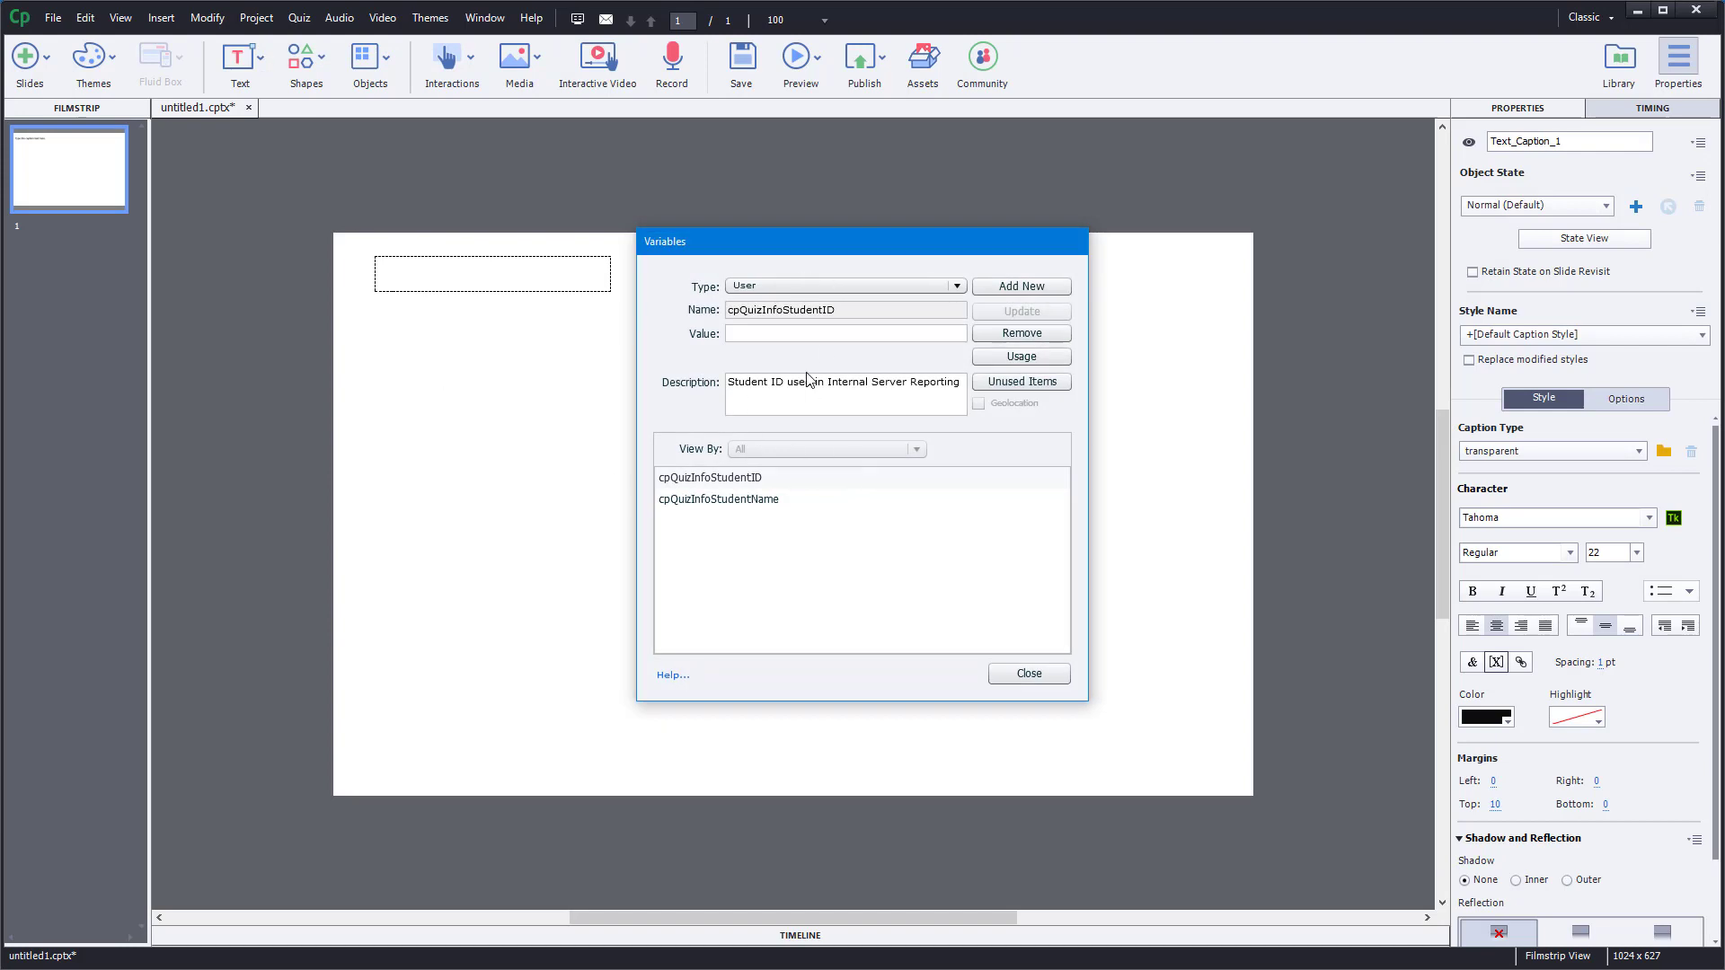
{"action": "left_click", "coordinate": [719, 501]}
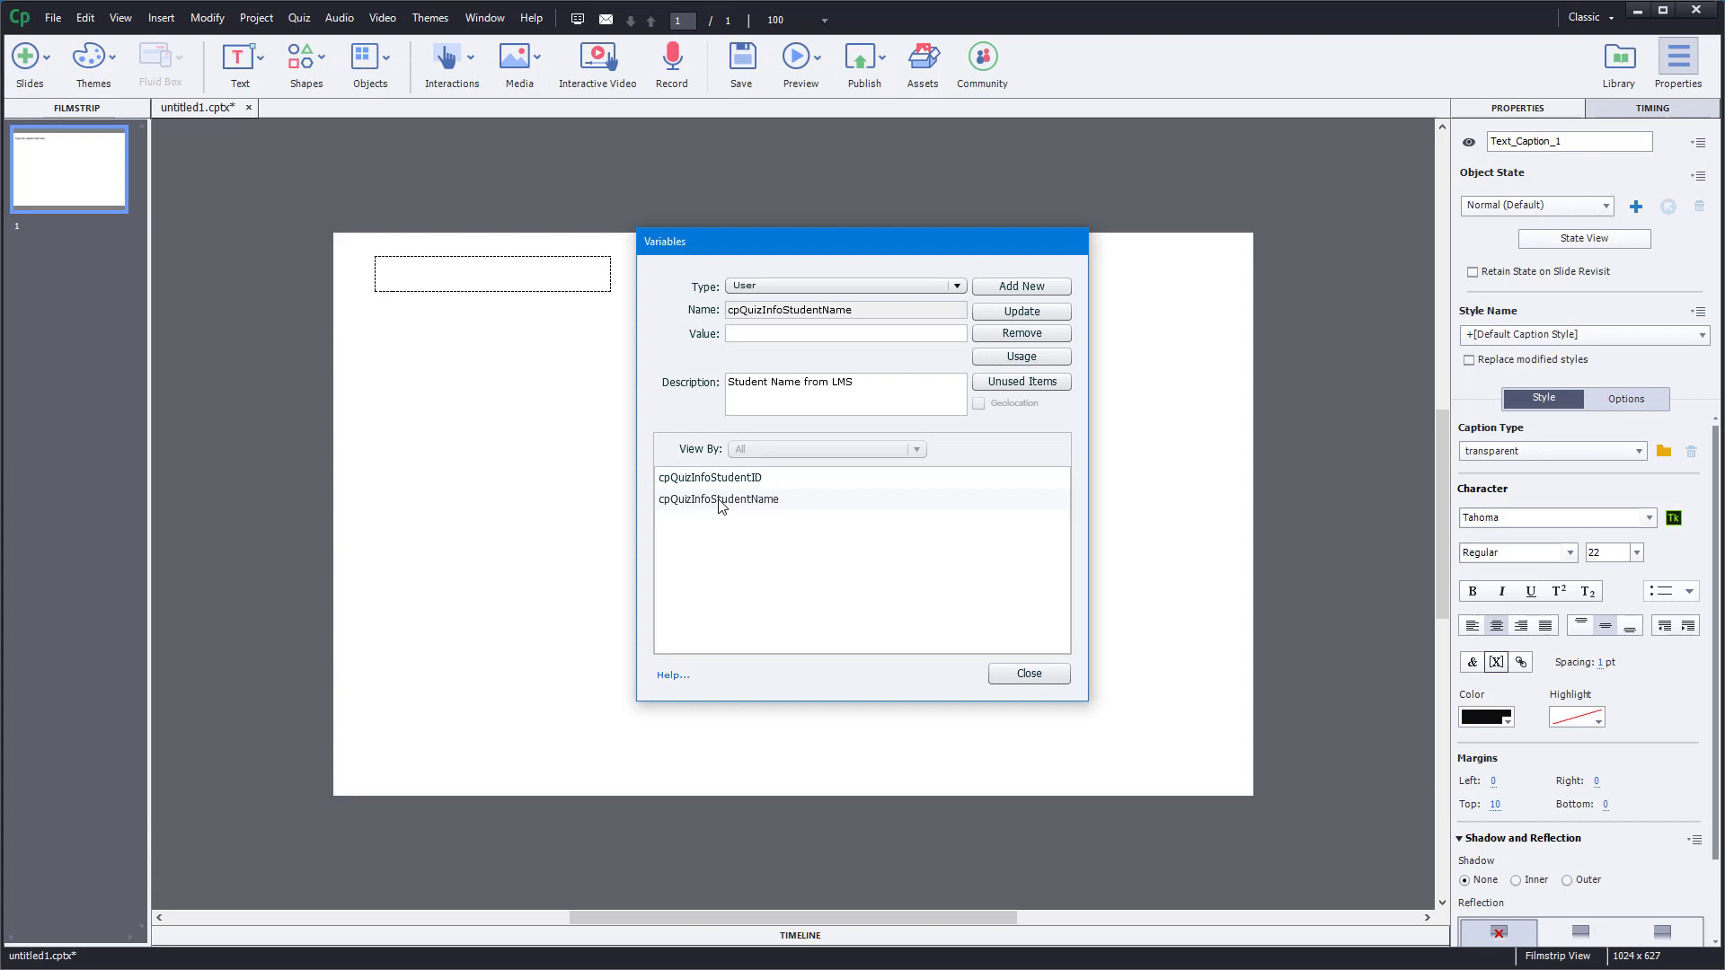
{"action": "left_click", "coordinate": [735, 479]}
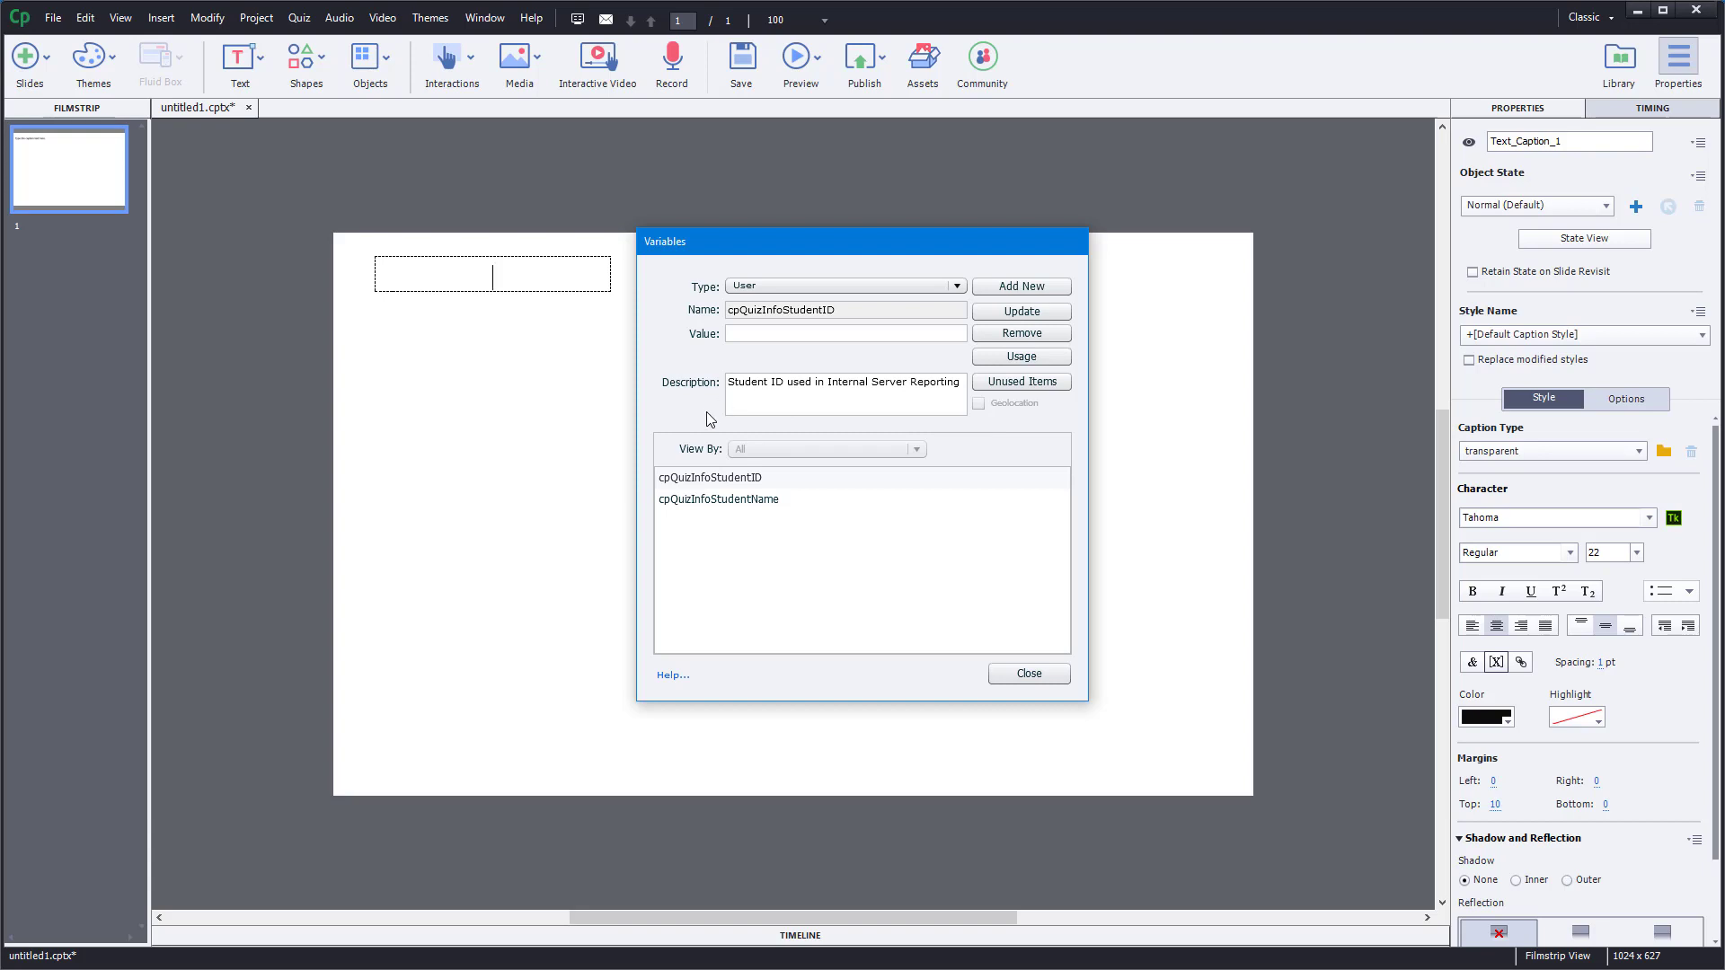
{"action": "left_click", "coordinate": [801, 288]}
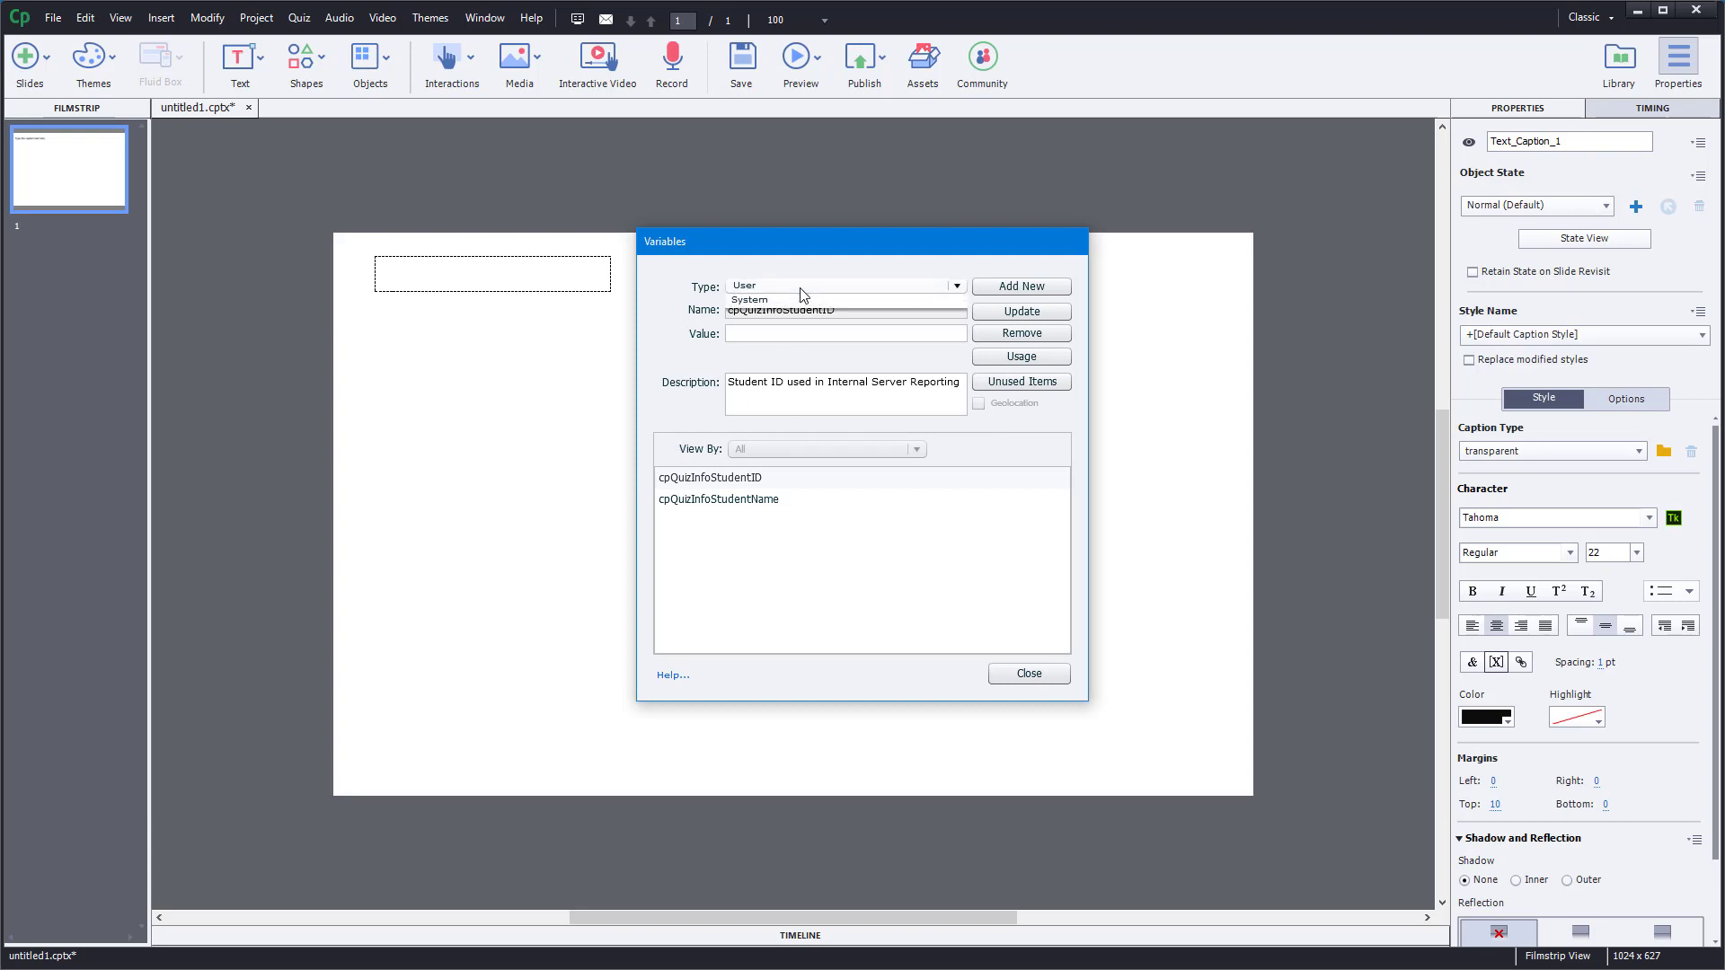
List the System variables, scroll through them, then close the Variables dialog
{"action": "left_click", "coordinate": [802, 326]}
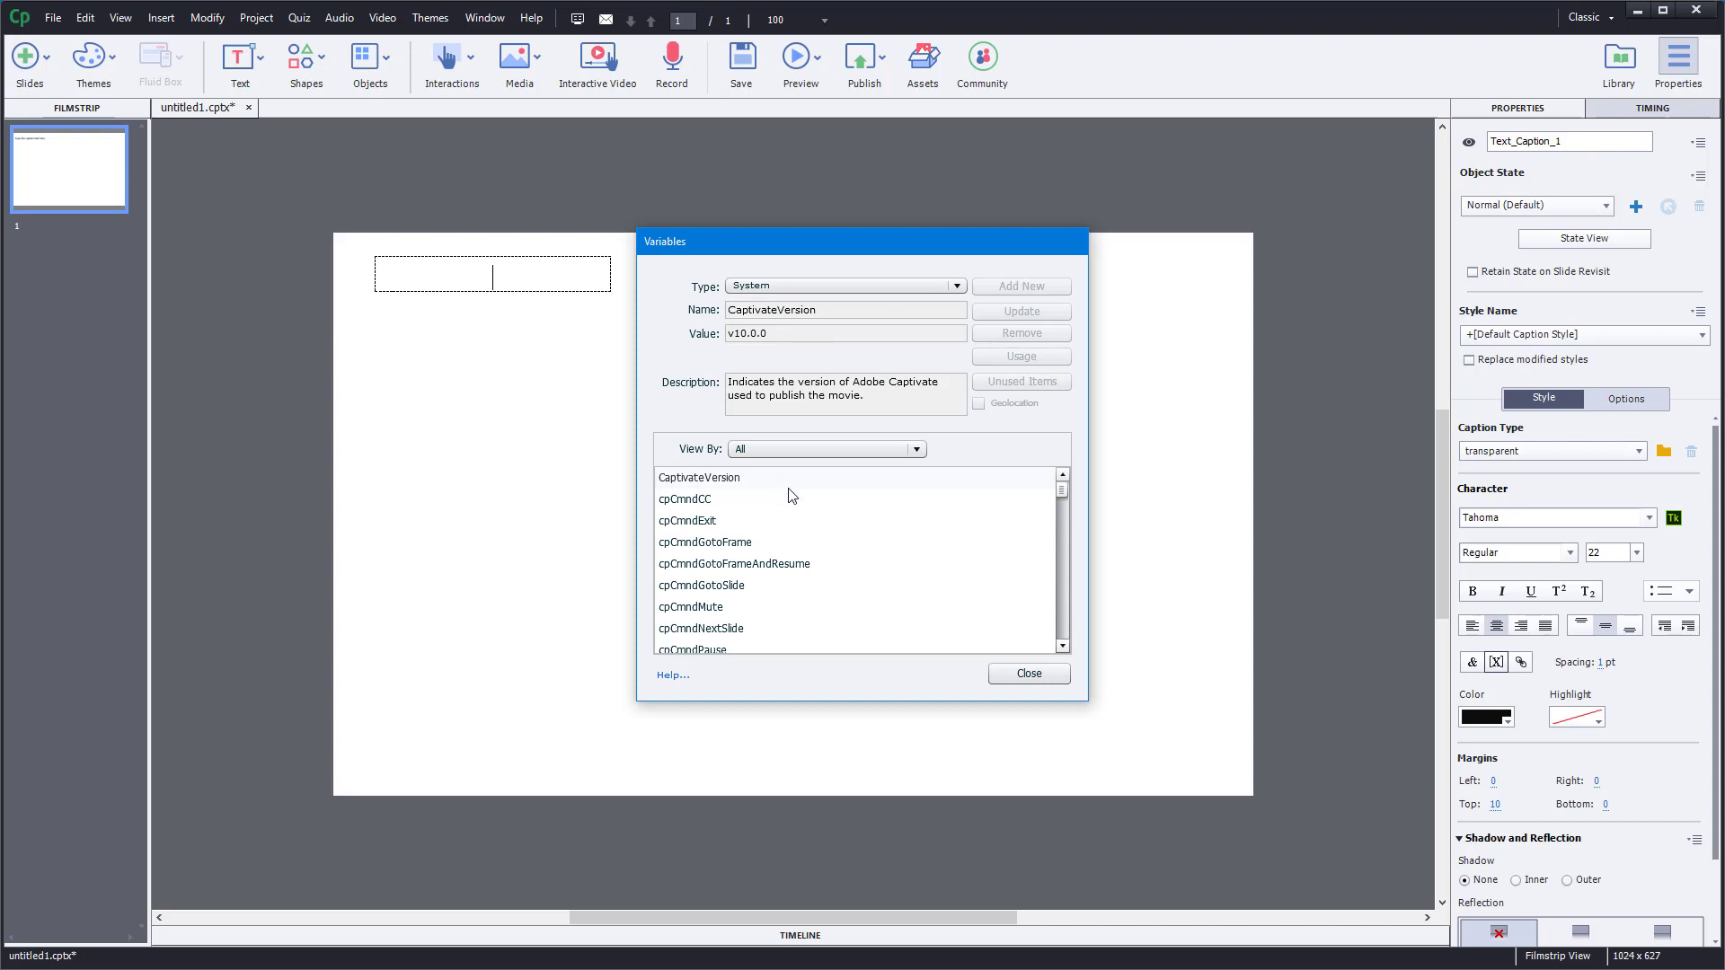
{"action": "scroll", "coordinate": [735, 484], "scroll_direction": "down", "scroll_amount": 2}
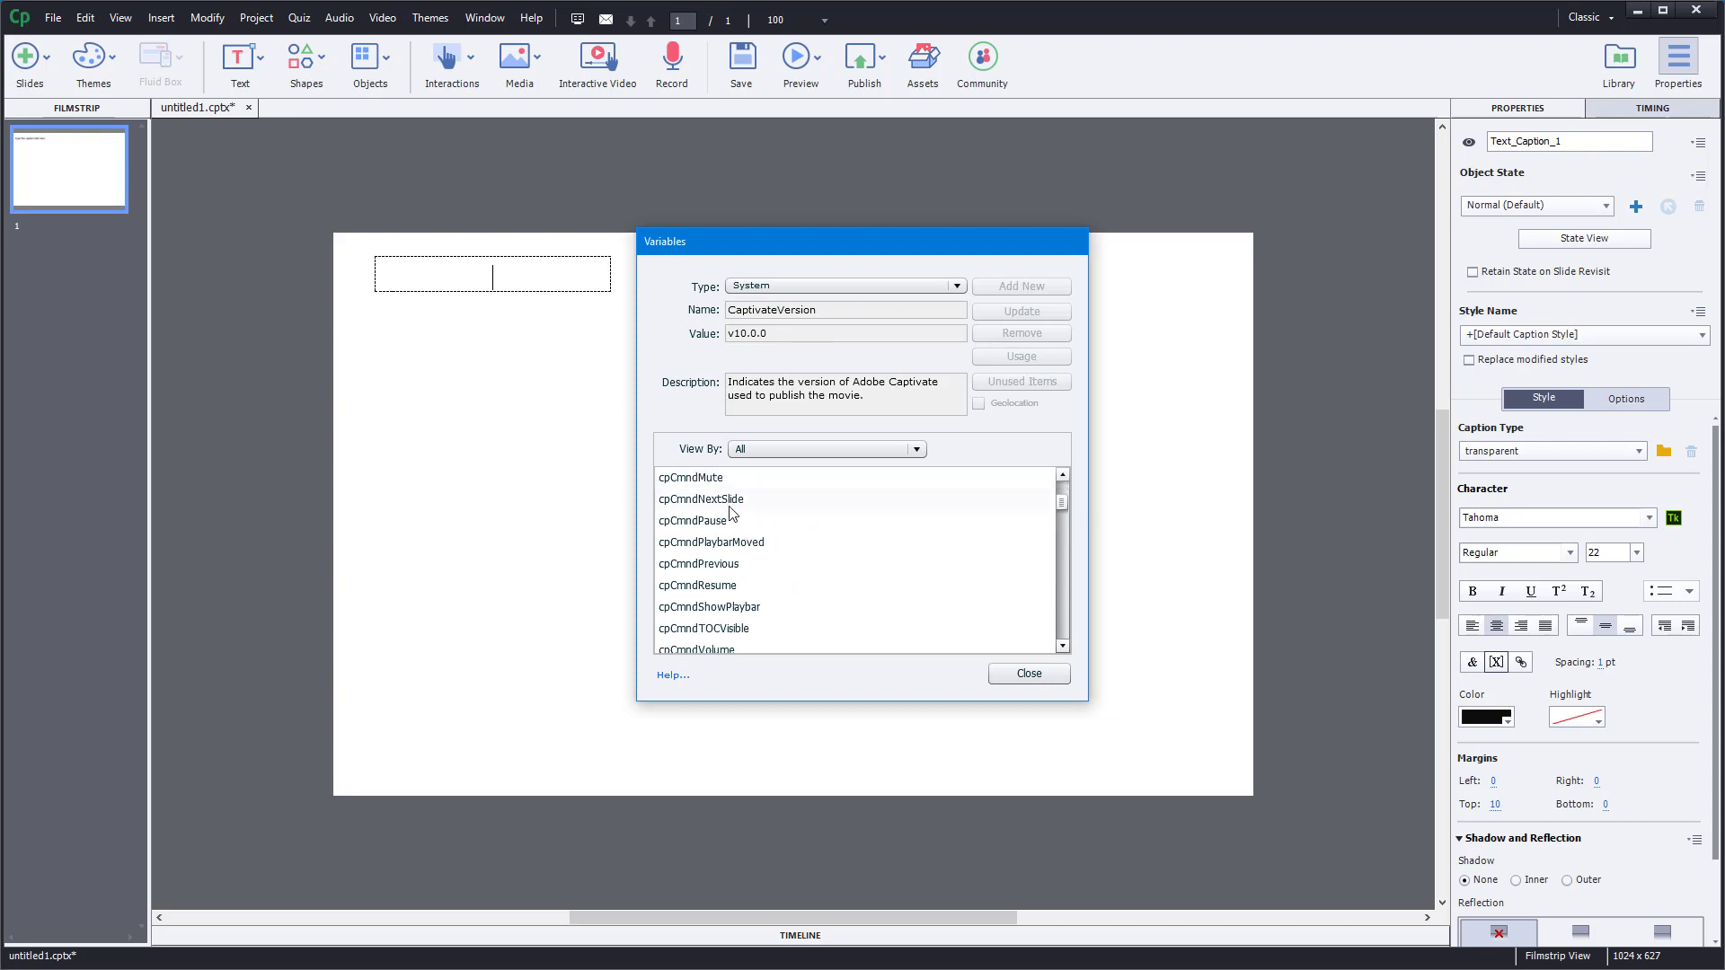
{"action": "scroll", "coordinate": [728, 566], "scroll_direction": "down", "scroll_amount": 10}
{"action": "scroll", "coordinate": [732, 586], "scroll_direction": "down", "scroll_amount": 3}
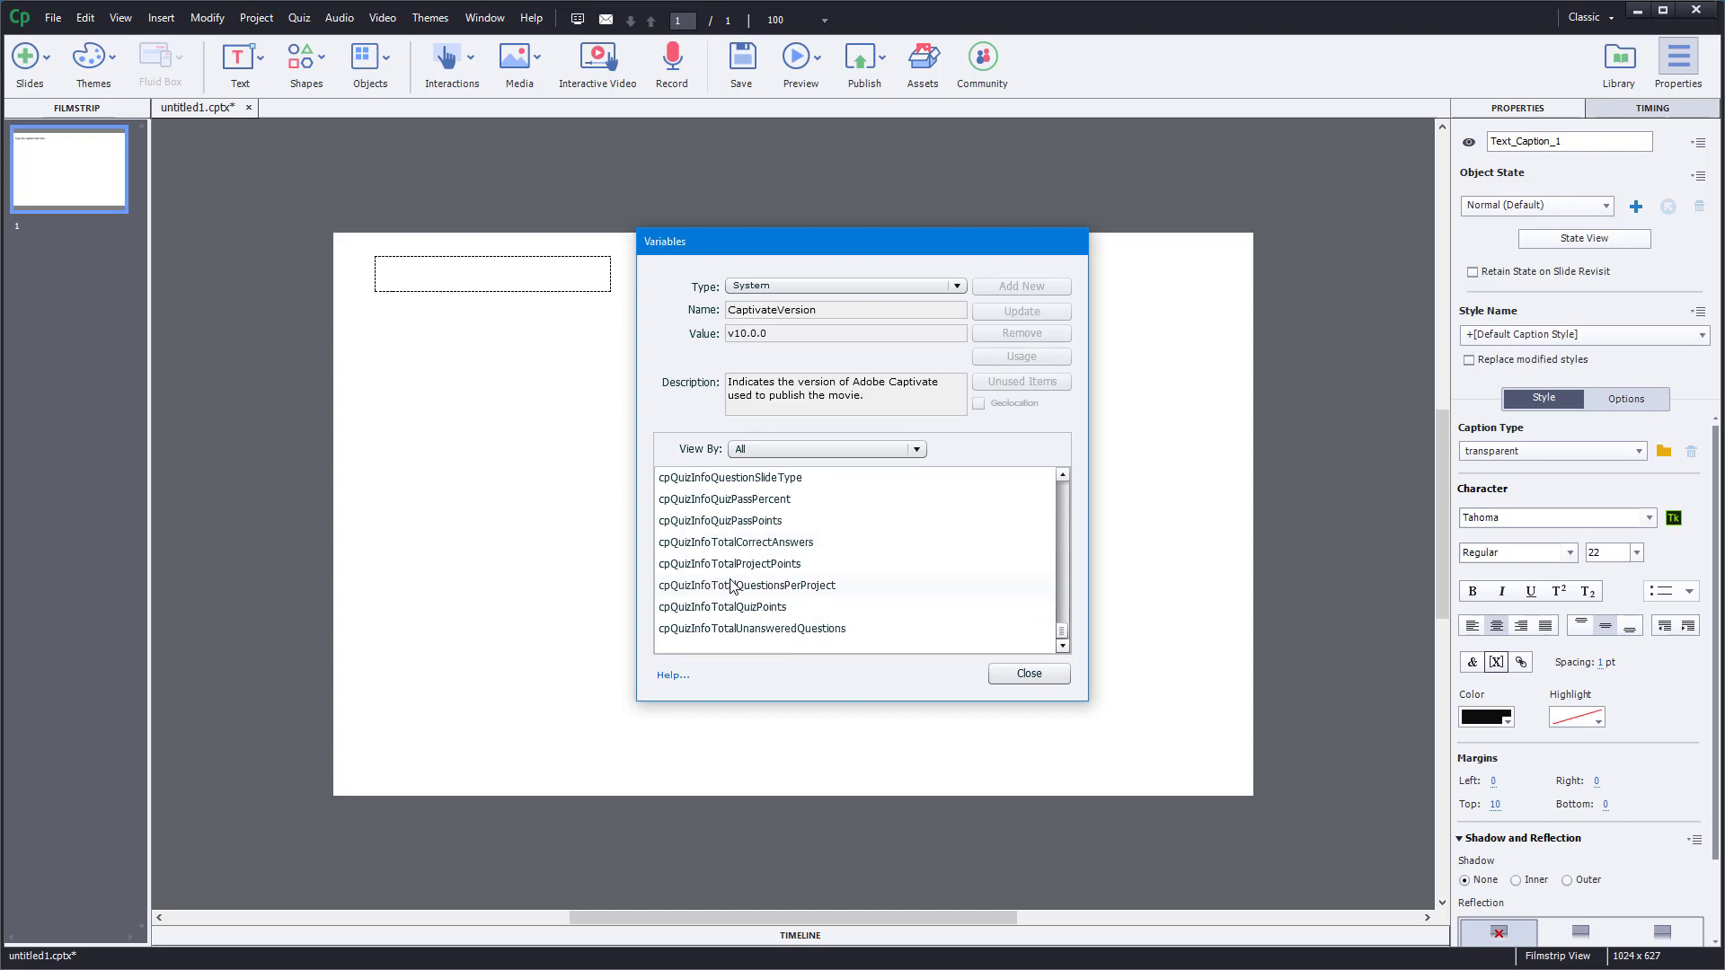
{"action": "scroll", "coordinate": [733, 586], "scroll_direction": "up", "scroll_amount": 4}
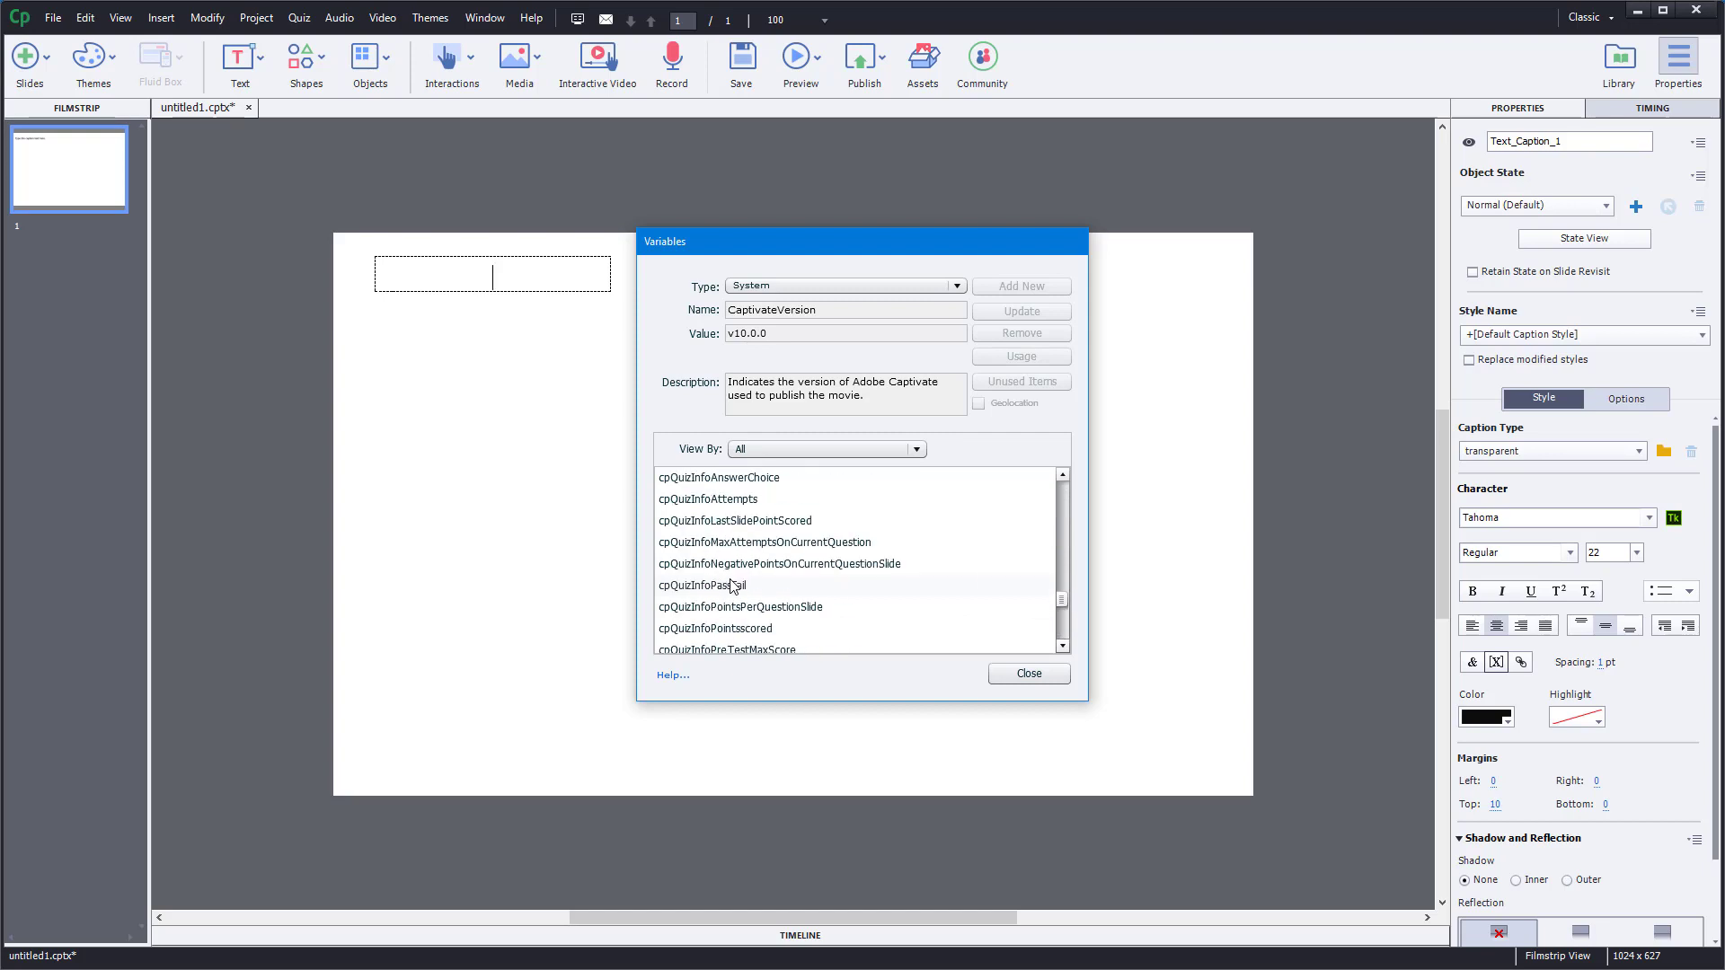
{"action": "scroll", "coordinate": [760, 517], "scroll_direction": "up", "scroll_amount": 2}
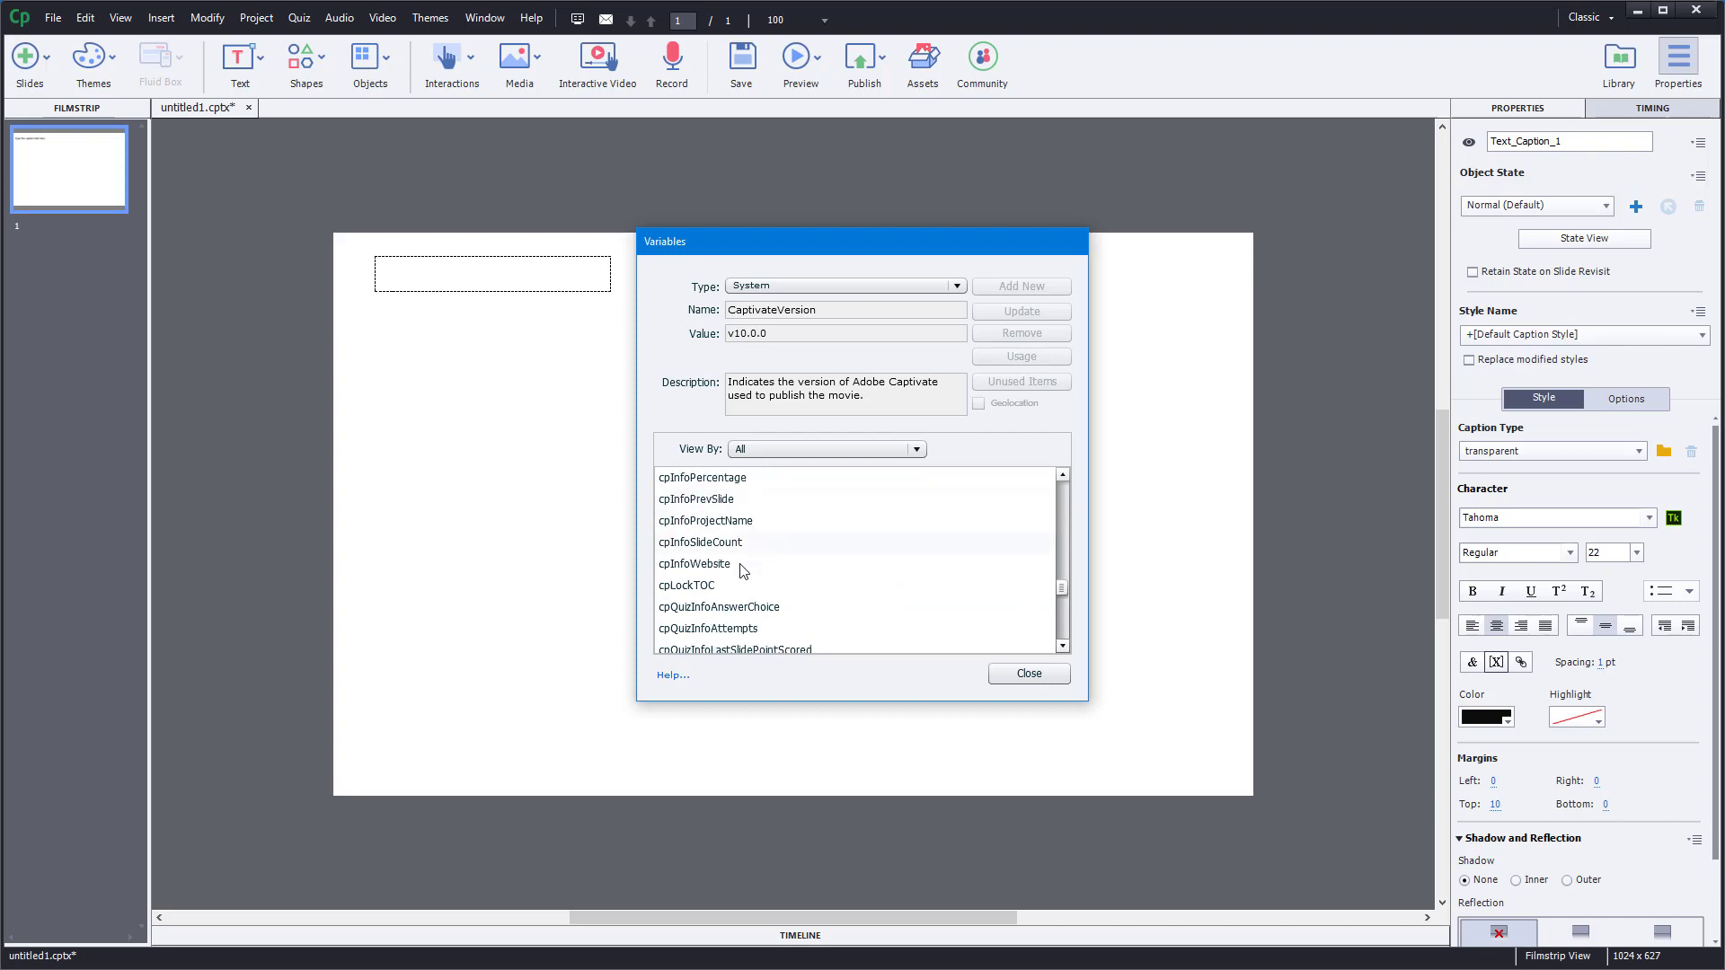
{"action": "scroll", "coordinate": [737, 539], "scroll_direction": "down", "scroll_amount": 6}
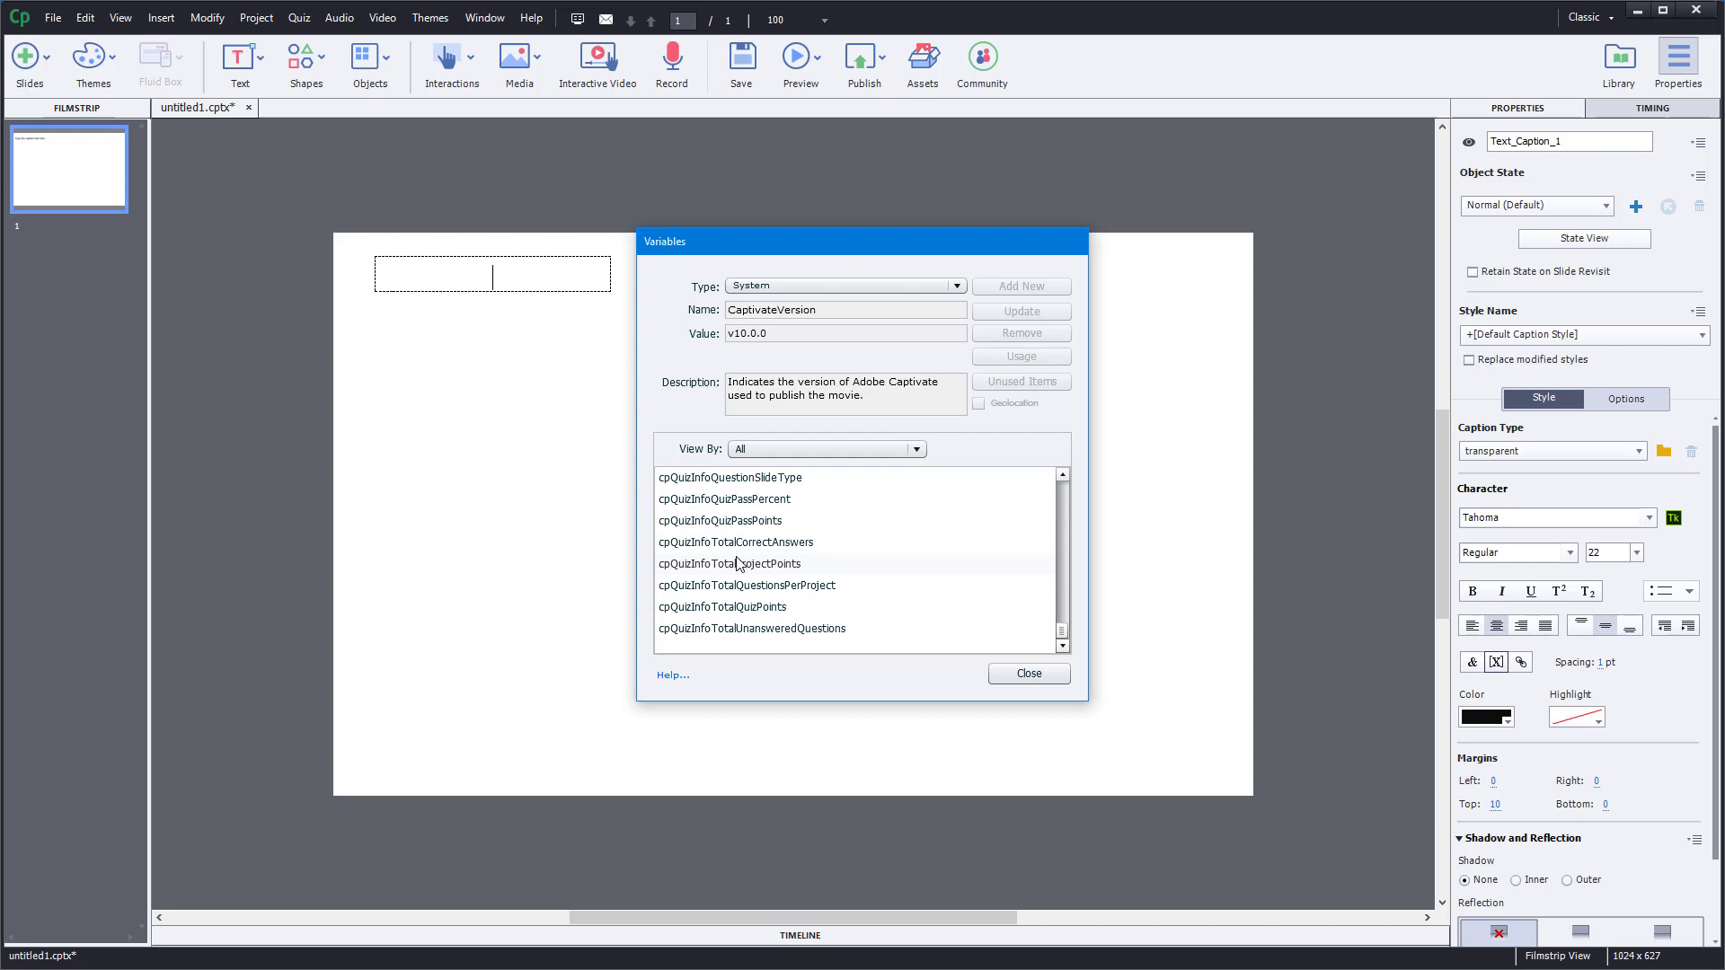
{"action": "scroll", "coordinate": [866, 617], "scroll_direction": "up", "scroll_amount": 4}
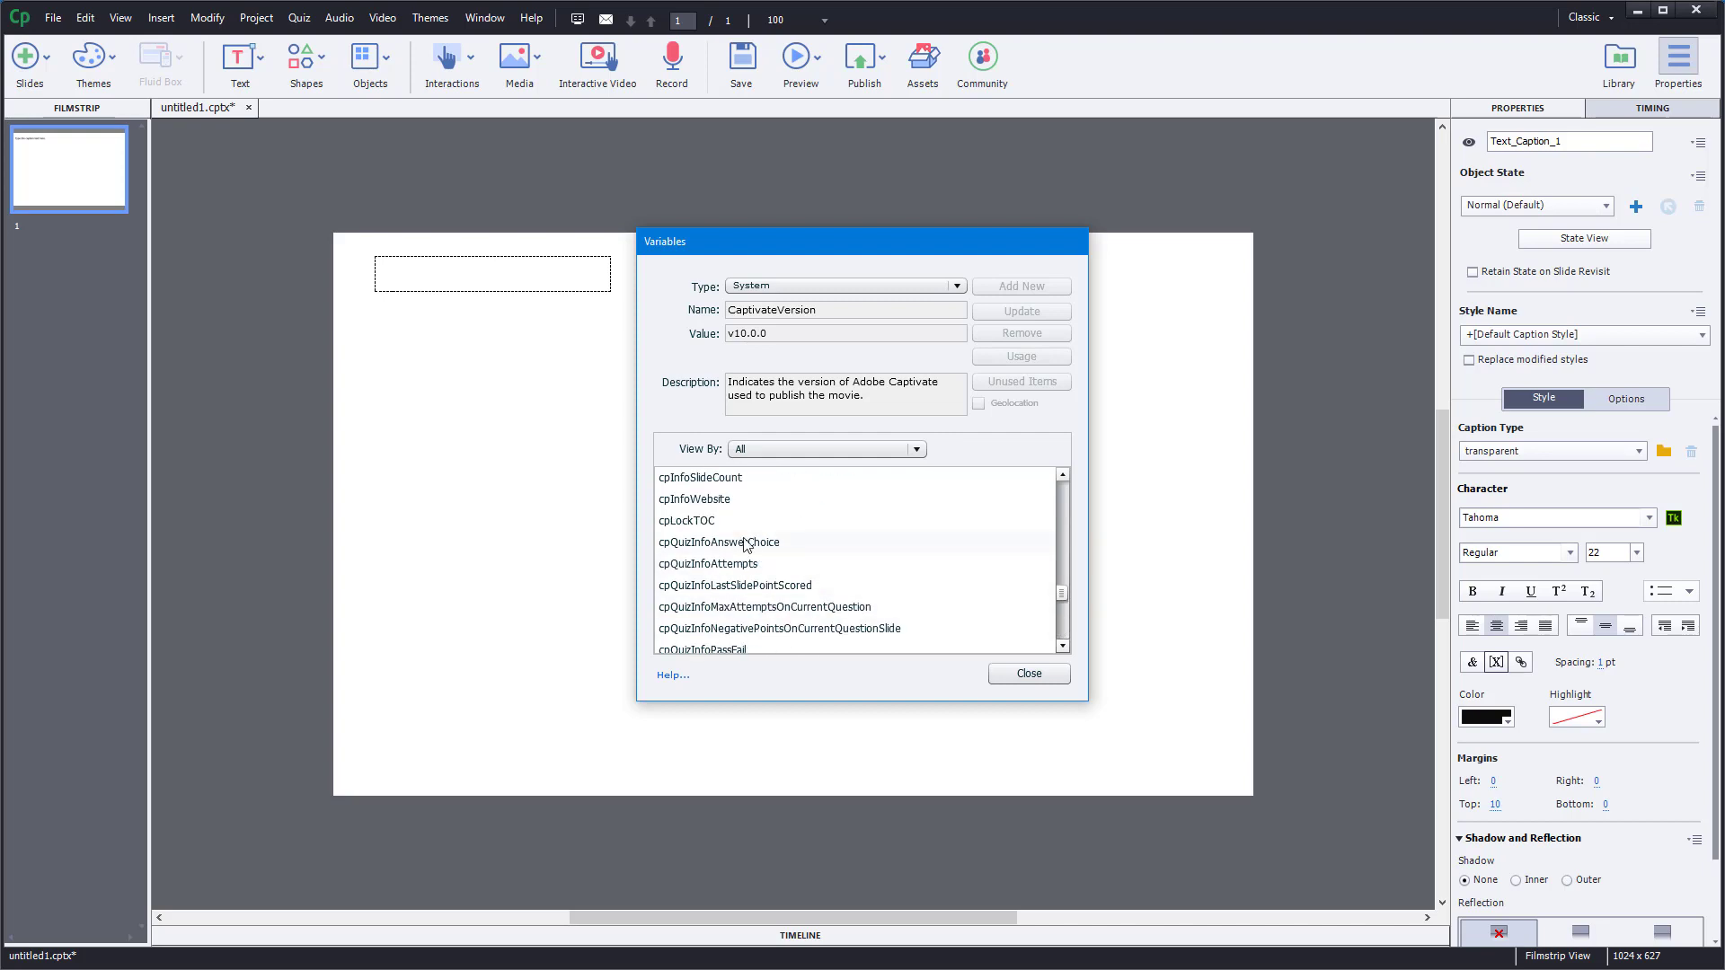
{"action": "scroll", "coordinate": [836, 577], "scroll_direction": "up", "scroll_amount": 8}
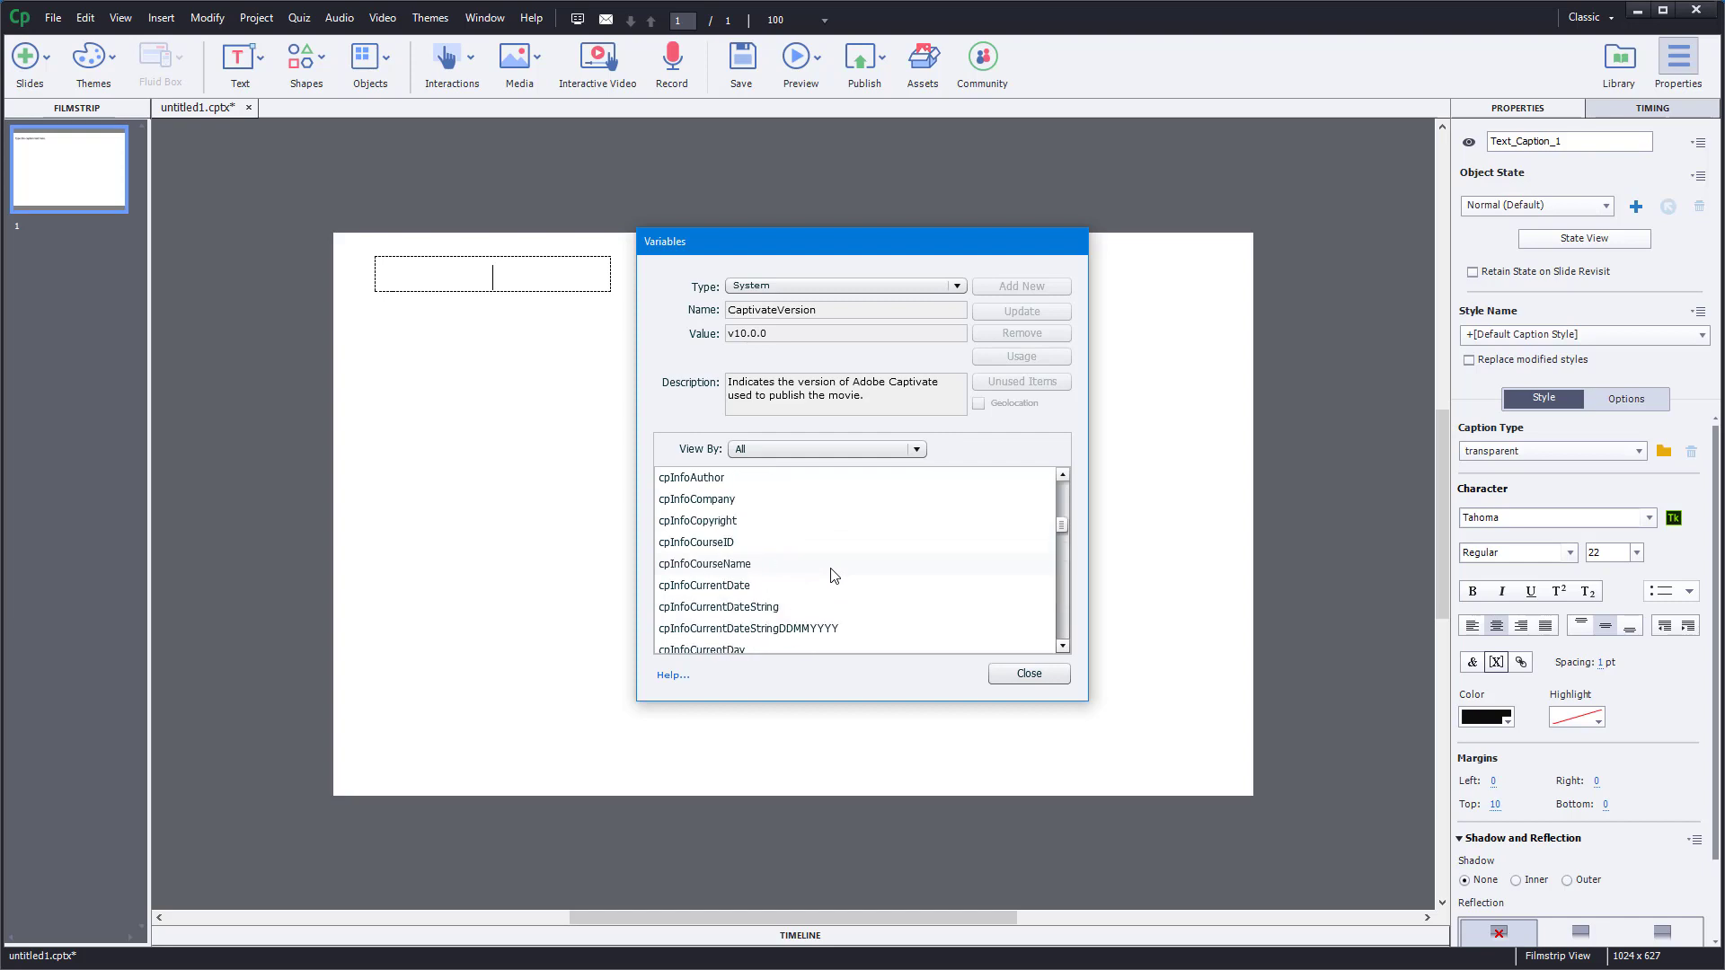
{"action": "scroll", "coordinate": [835, 576], "scroll_direction": "up", "scroll_amount": 1}
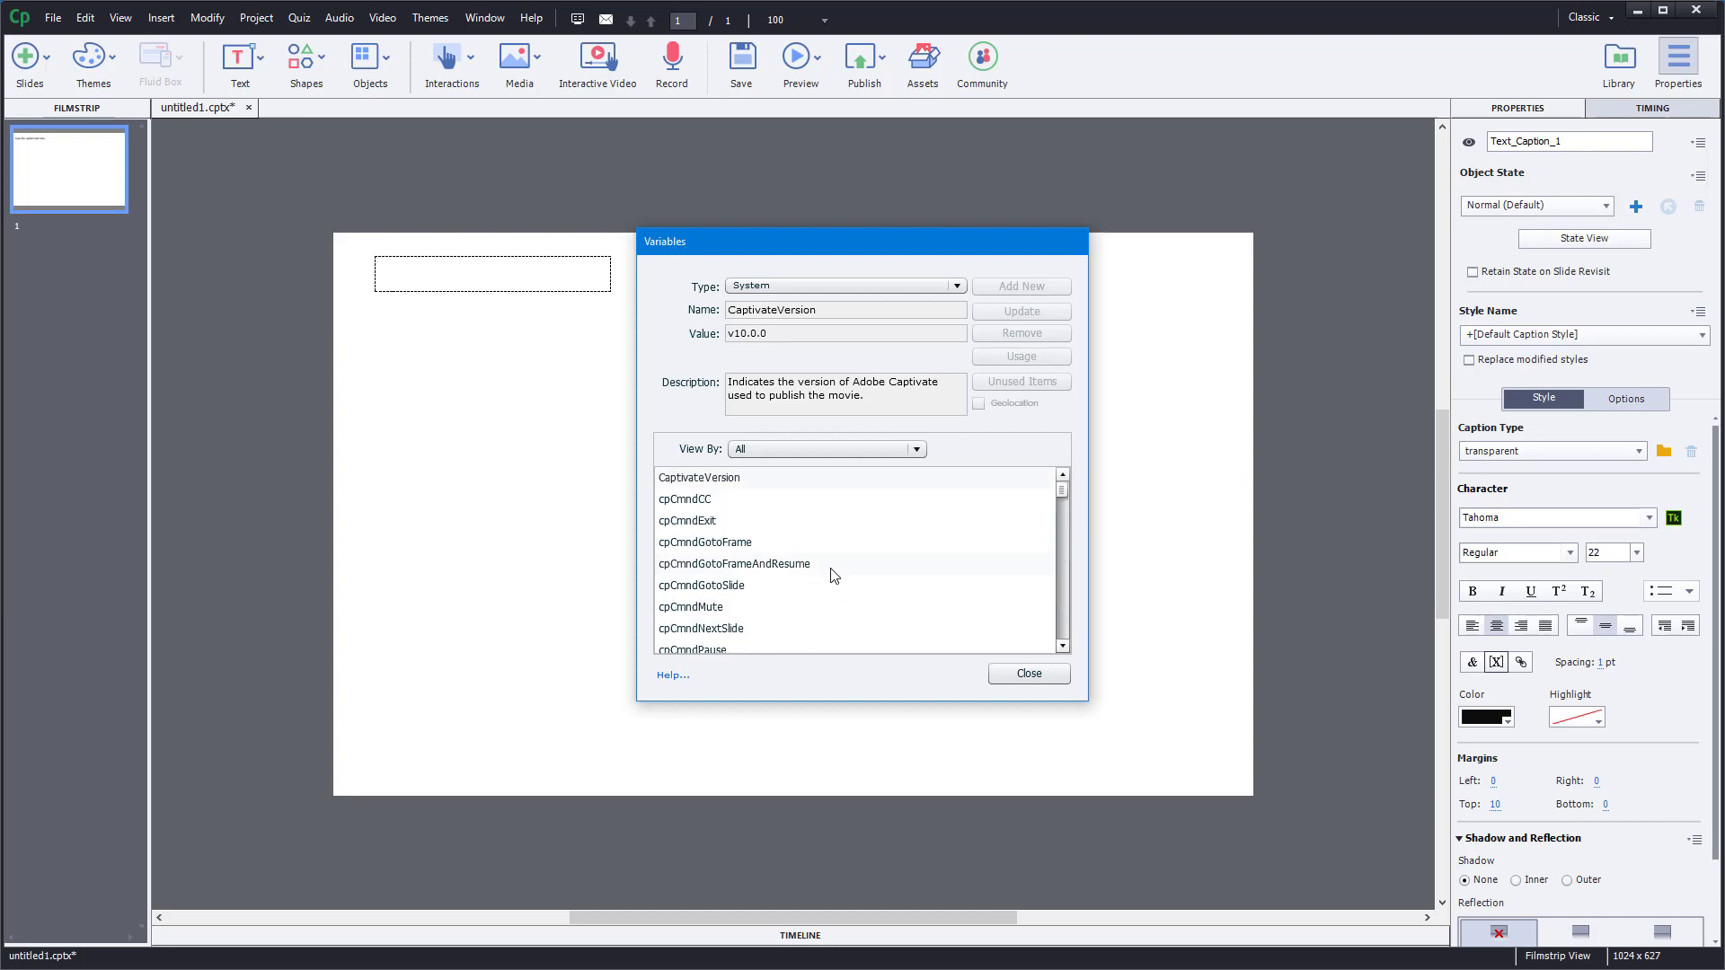
{"action": "scroll", "coordinate": [835, 576], "scroll_direction": "down", "scroll_amount": 2}
{"action": "scroll", "coordinate": [835, 576], "scroll_direction": "down", "scroll_amount": 4}
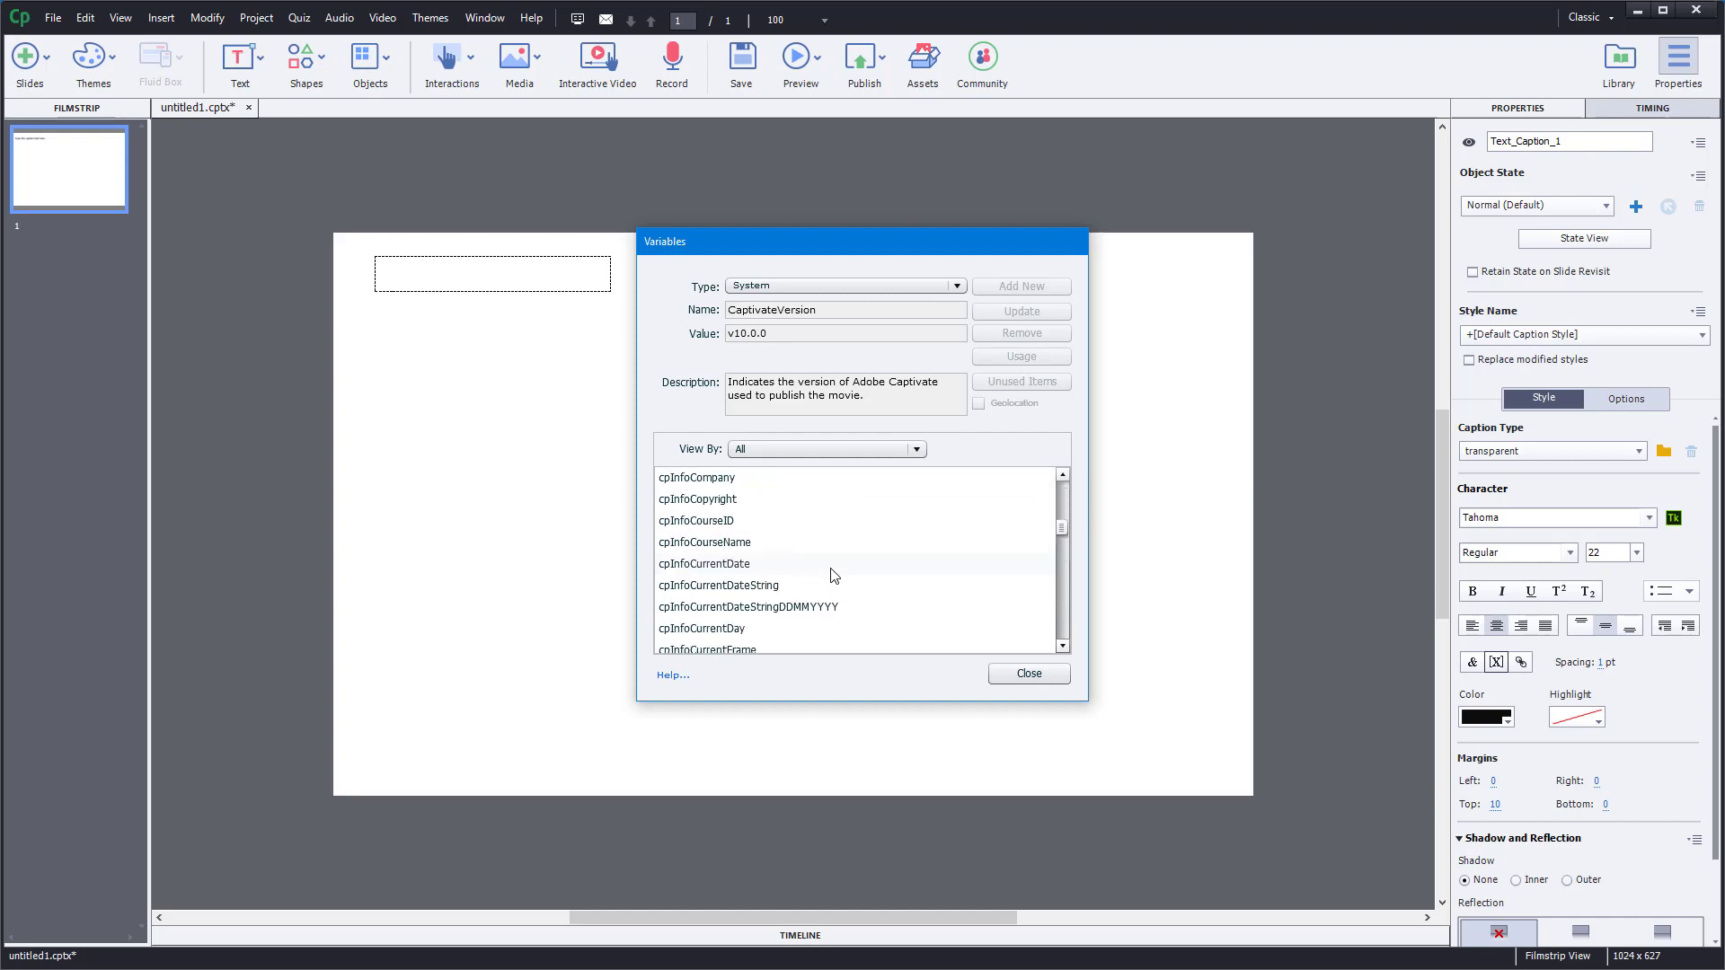
{"action": "scroll", "coordinate": [835, 576], "scroll_direction": "down", "scroll_amount": 6}
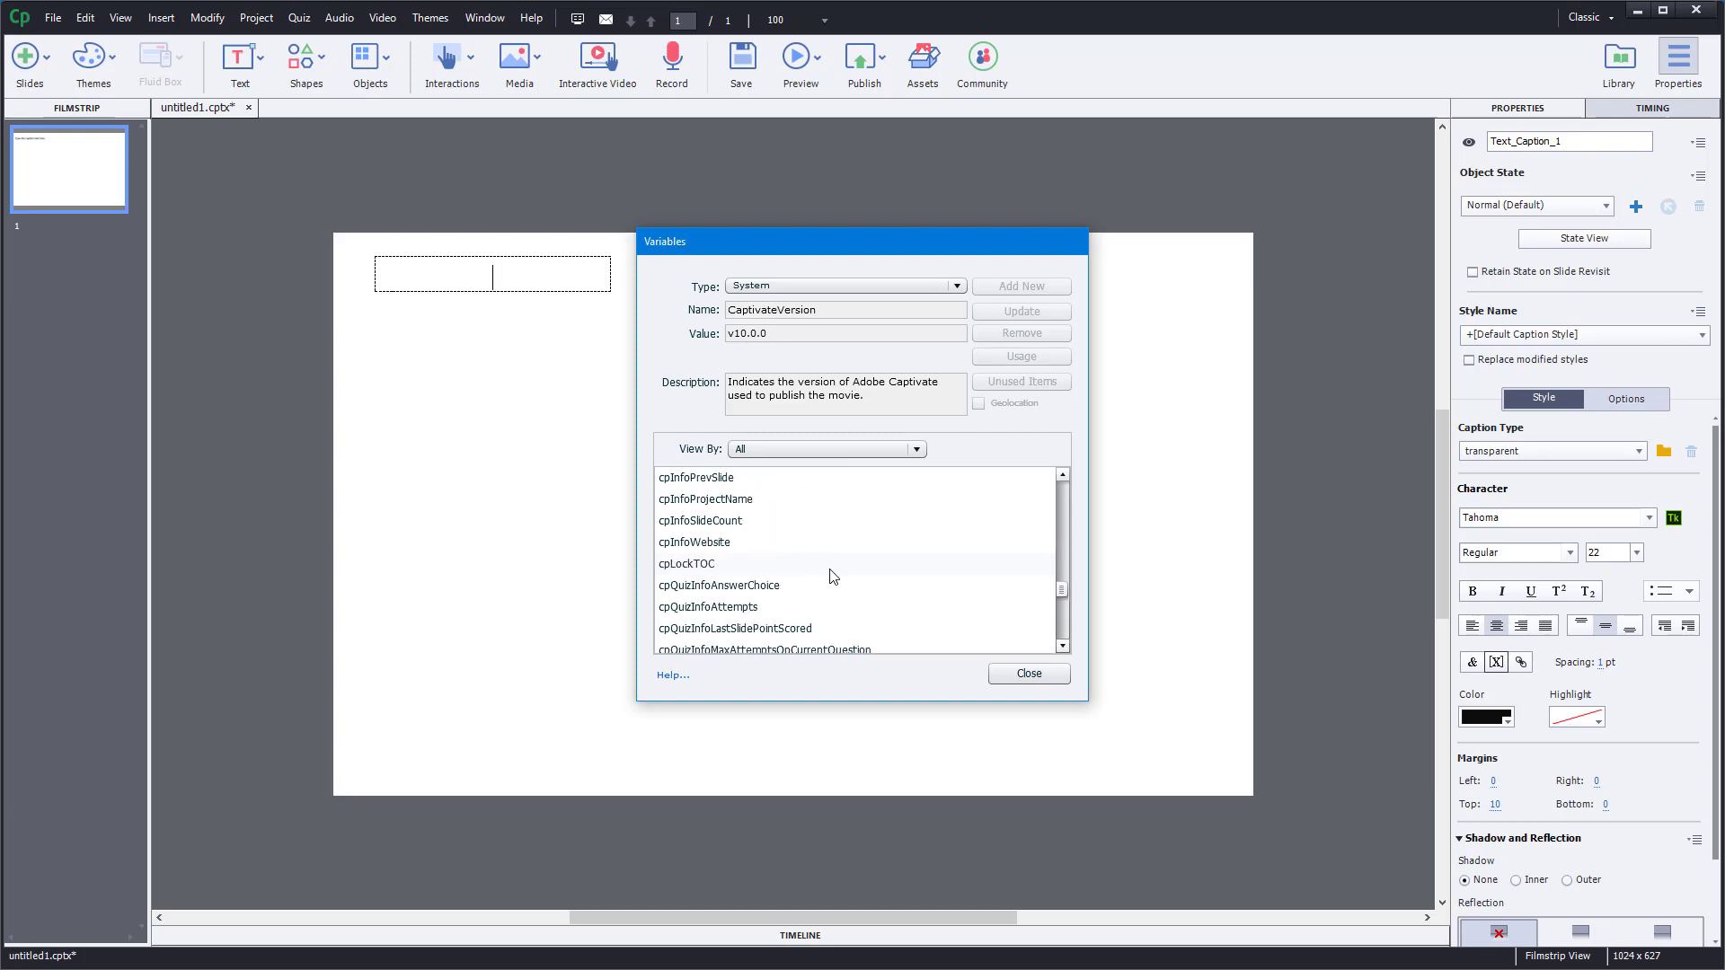
{"action": "scroll", "coordinate": [799, 610], "scroll_direction": "down", "scroll_amount": 3}
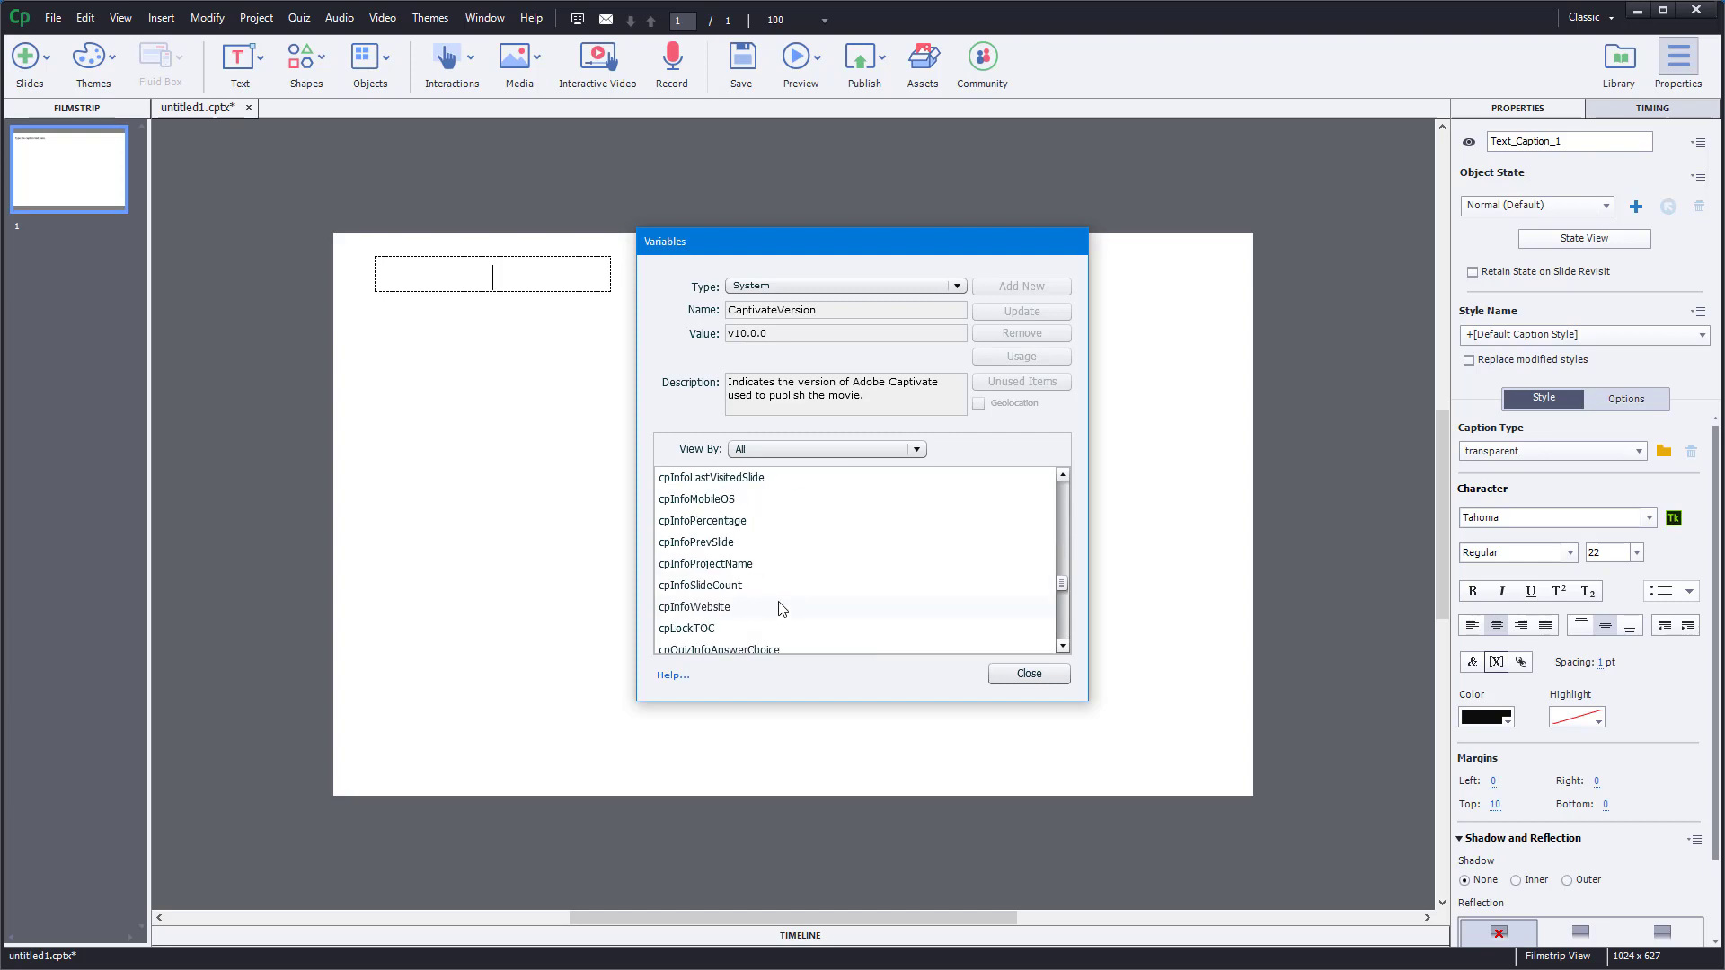
{"action": "scroll", "coordinate": [780, 602], "scroll_direction": "down", "scroll_amount": 3}
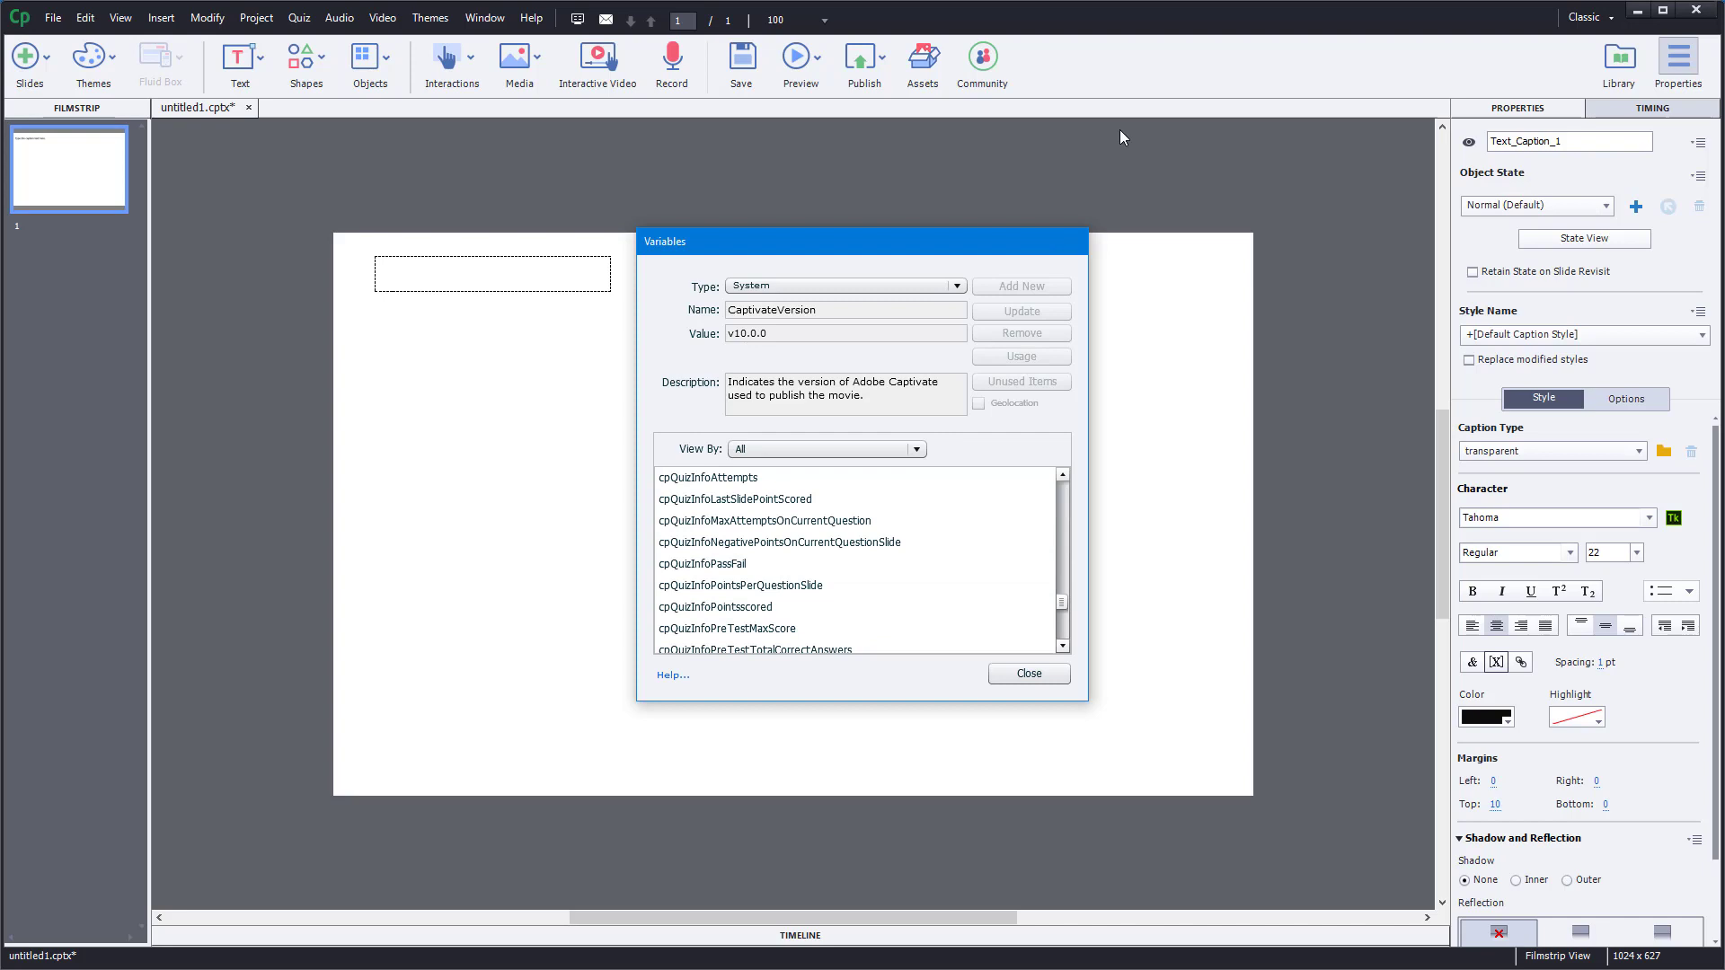
{"action": "left_click", "coordinate": [1030, 674]}
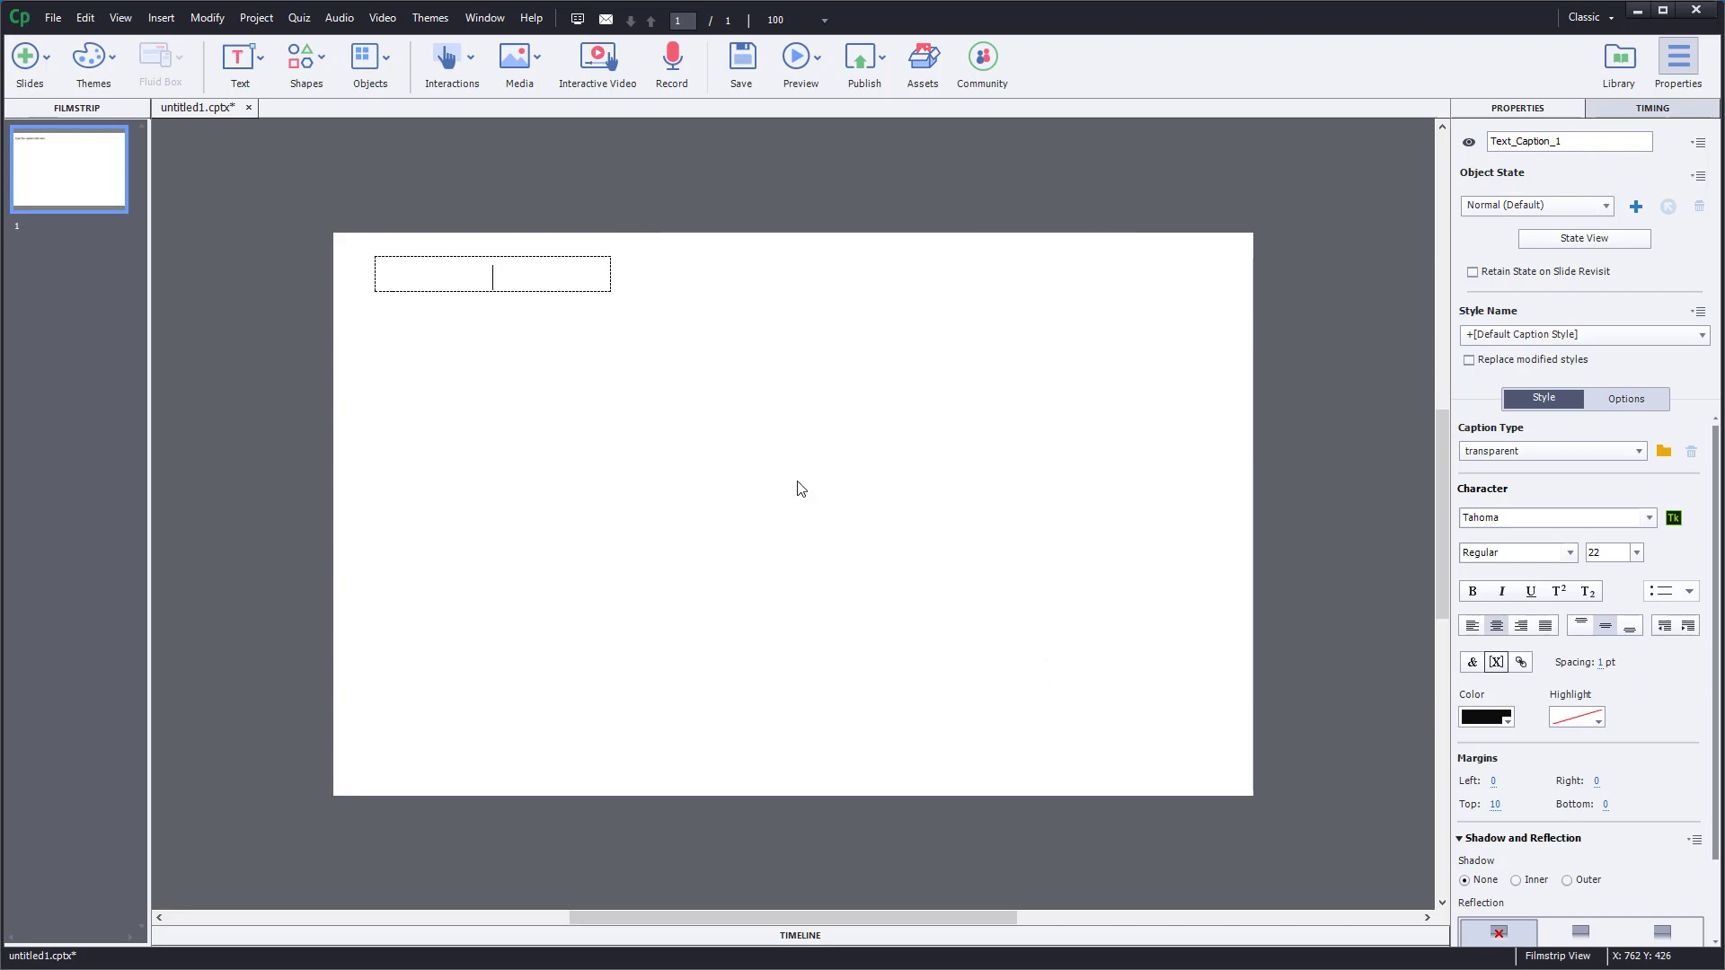
Insert $$cpInfoCurrentDateStringDDMMYYYY$$ as a System variable, maximum length 100, into the caption
{"action": "left_click", "coordinate": [1496, 663]}
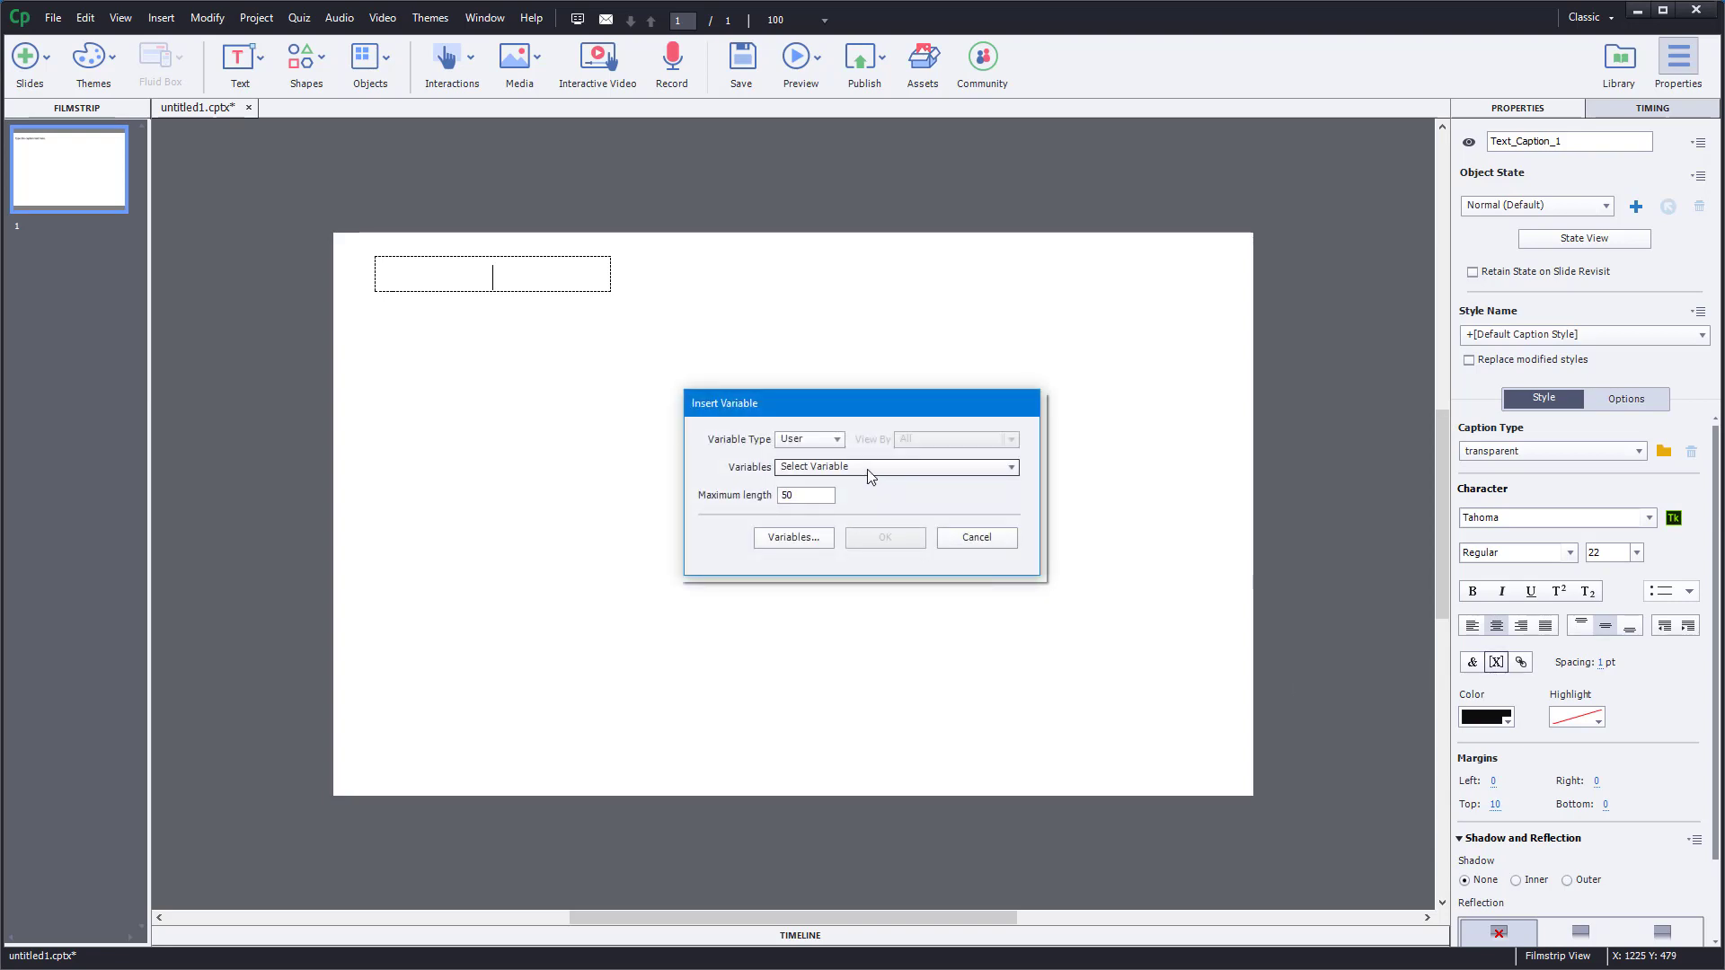
{"action": "left_click", "coordinate": [837, 440]}
{"action": "left_click", "coordinate": [821, 464]}
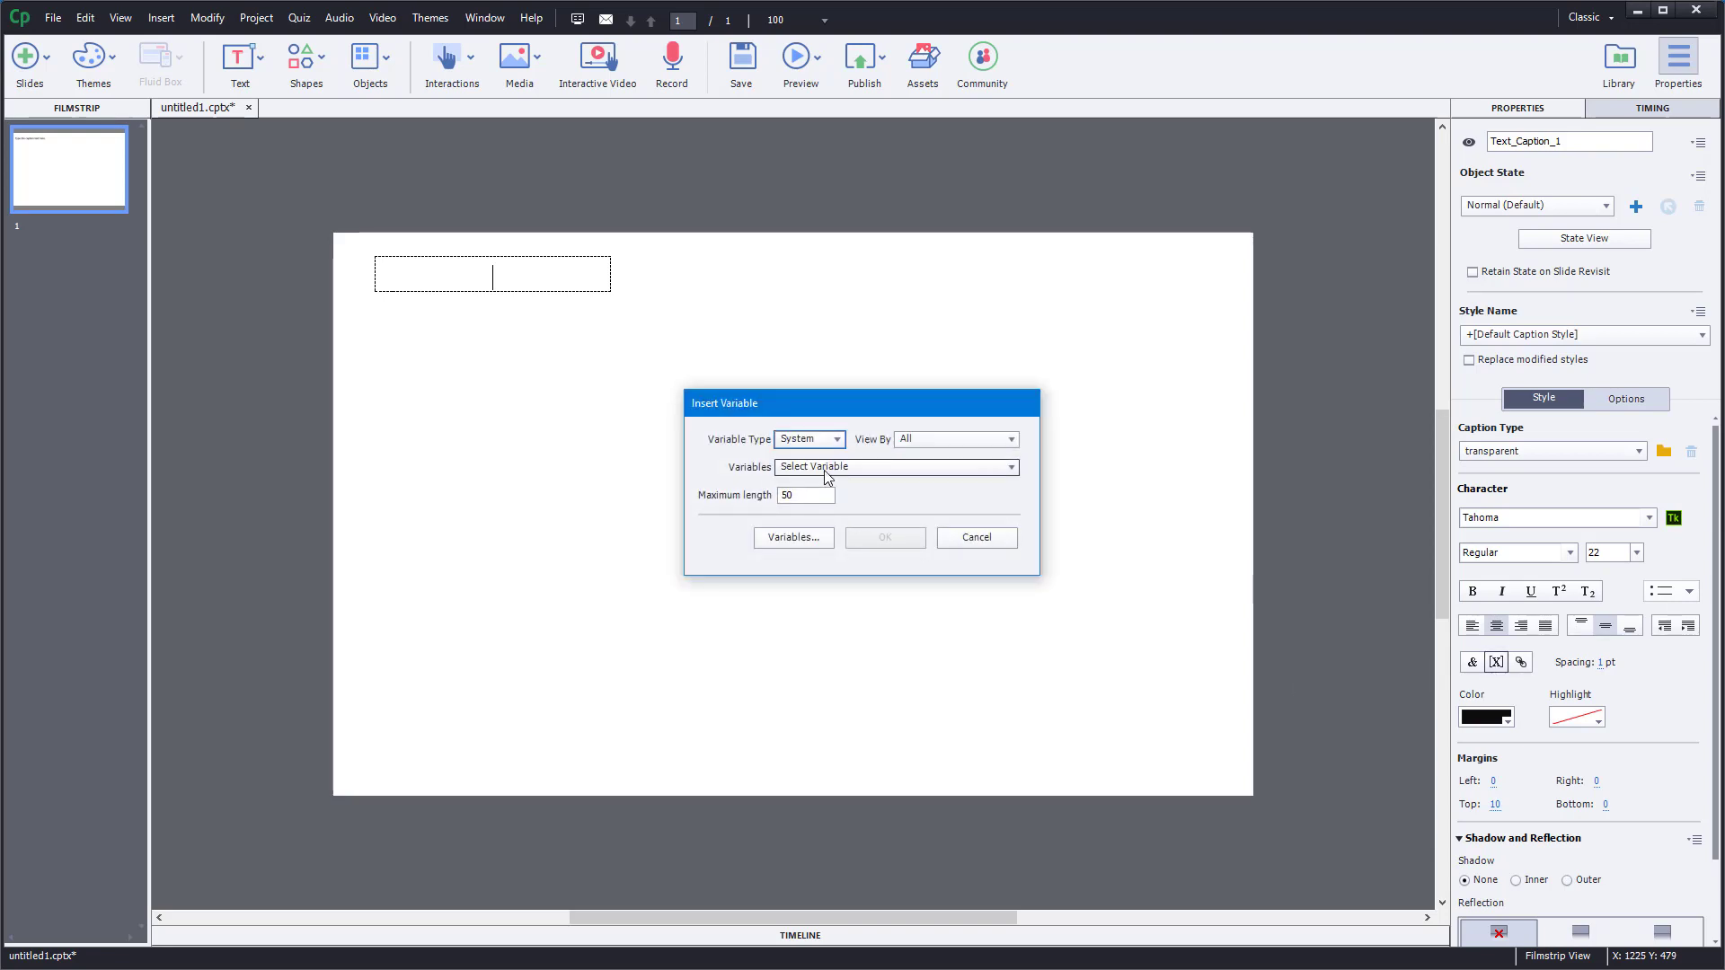
{"action": "double_click", "coordinate": [783, 495]}
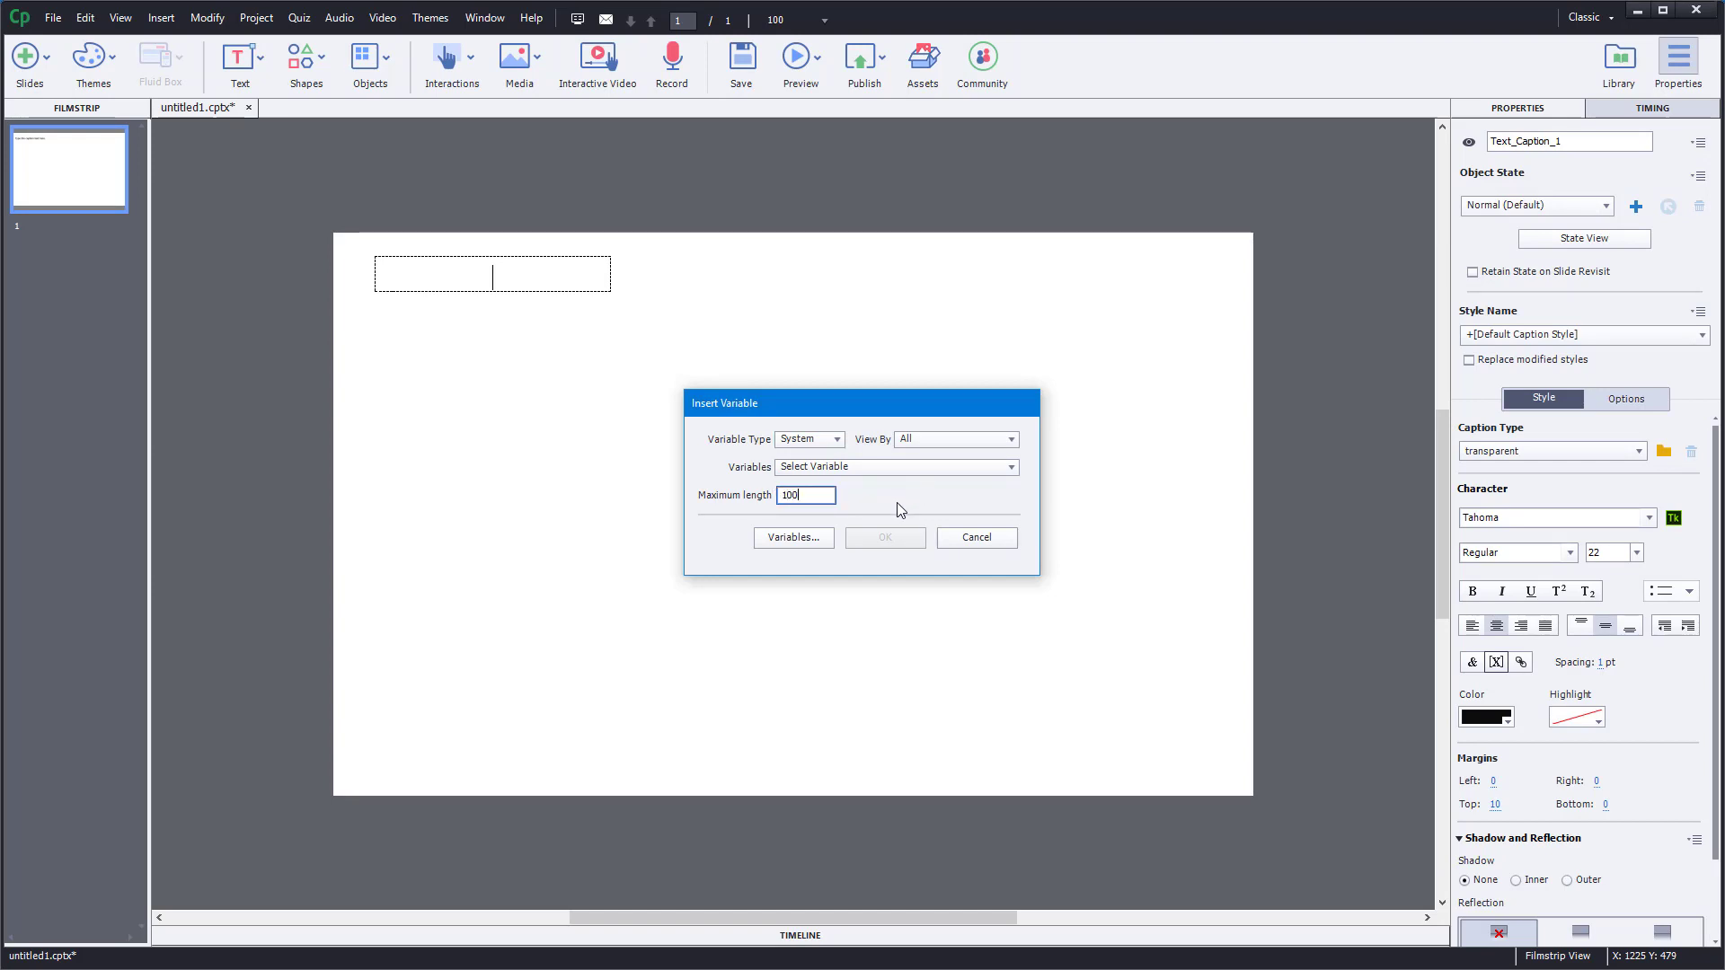
{"action": "left_click", "coordinate": [917, 490]}
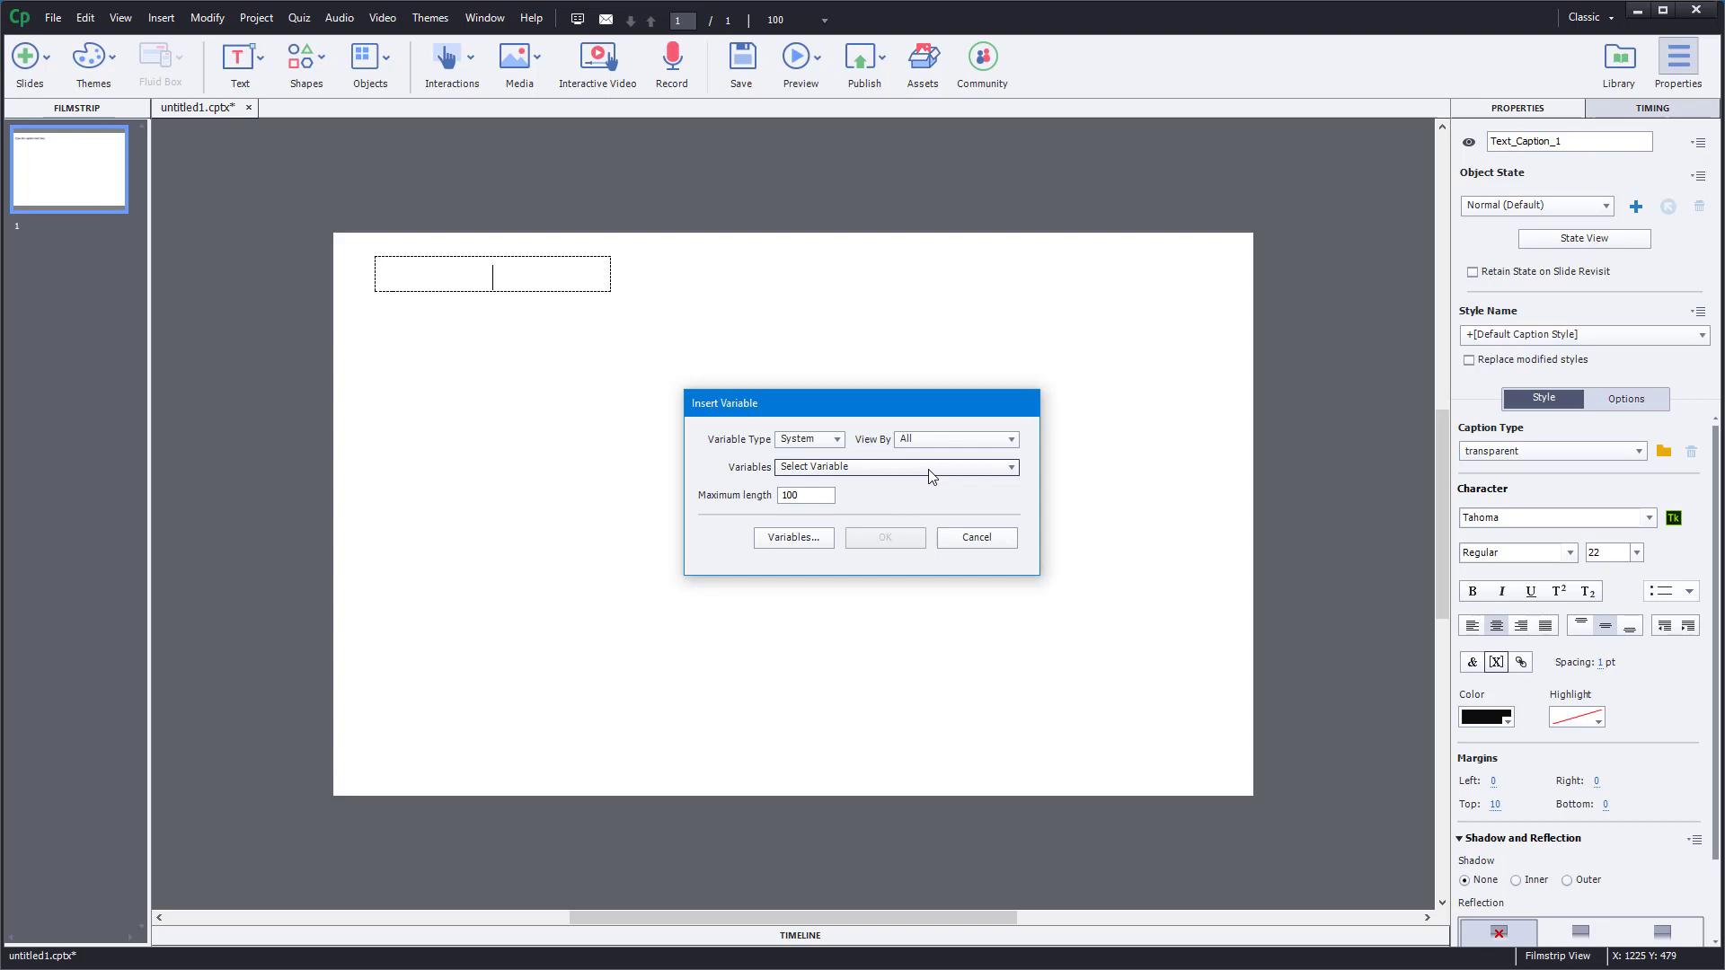
{"action": "left_click", "coordinate": [931, 472]}
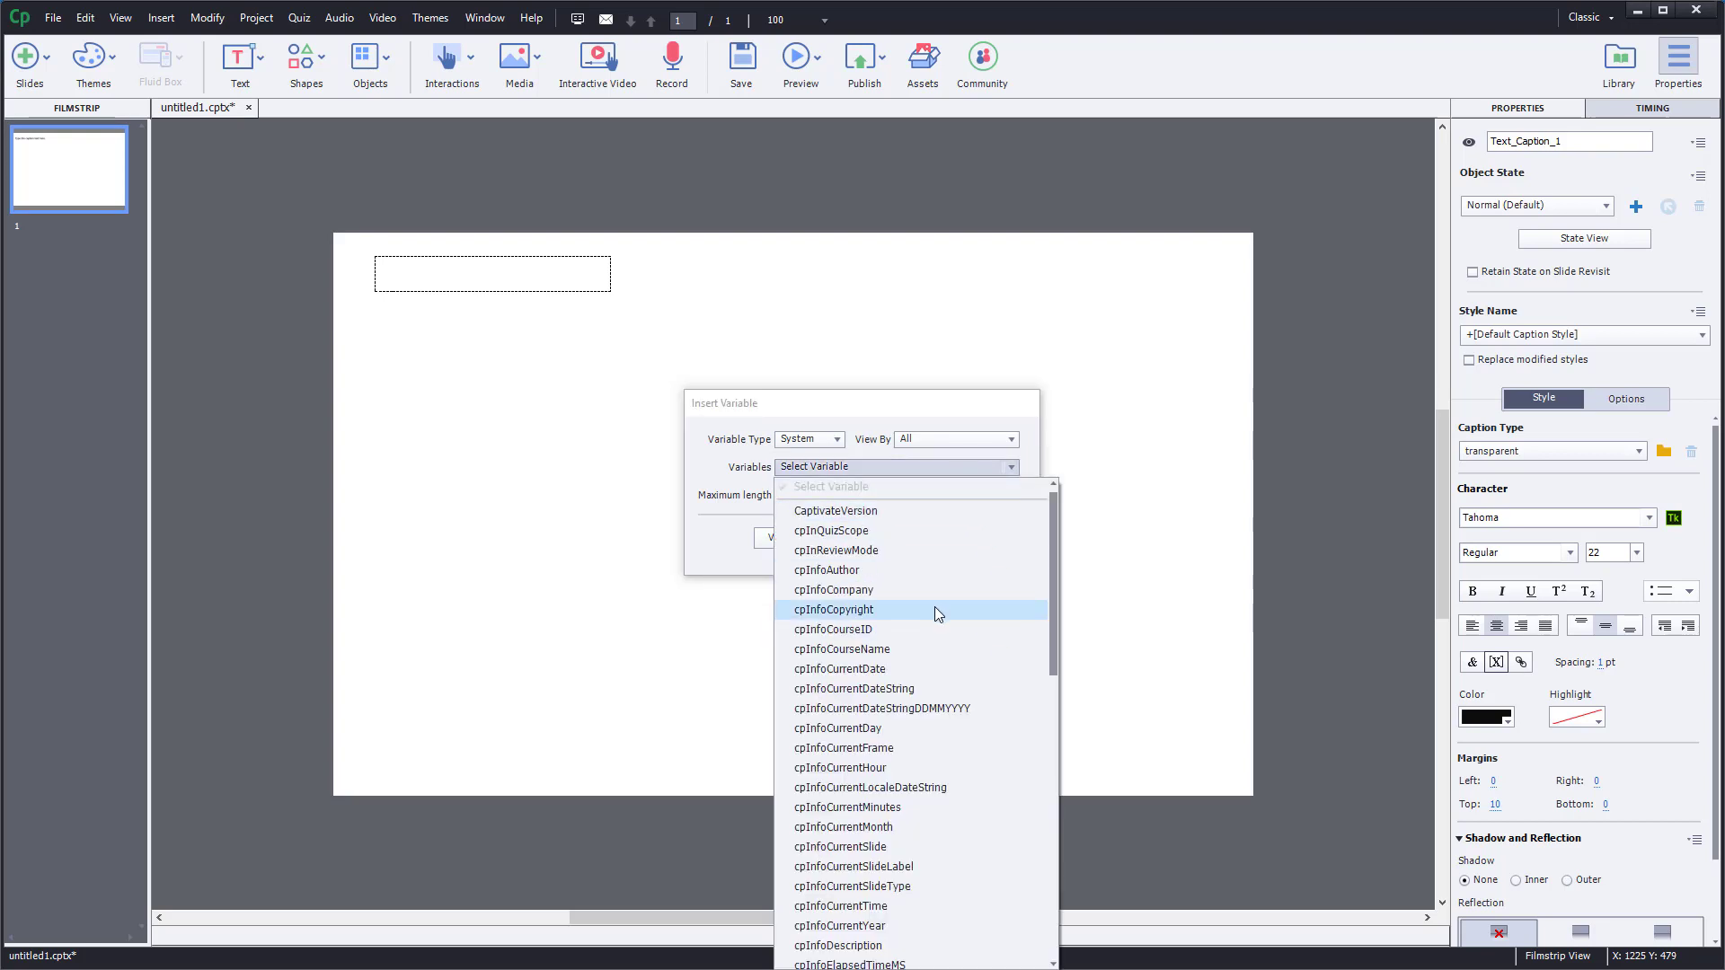
{"action": "left_click", "coordinate": [940, 710]}
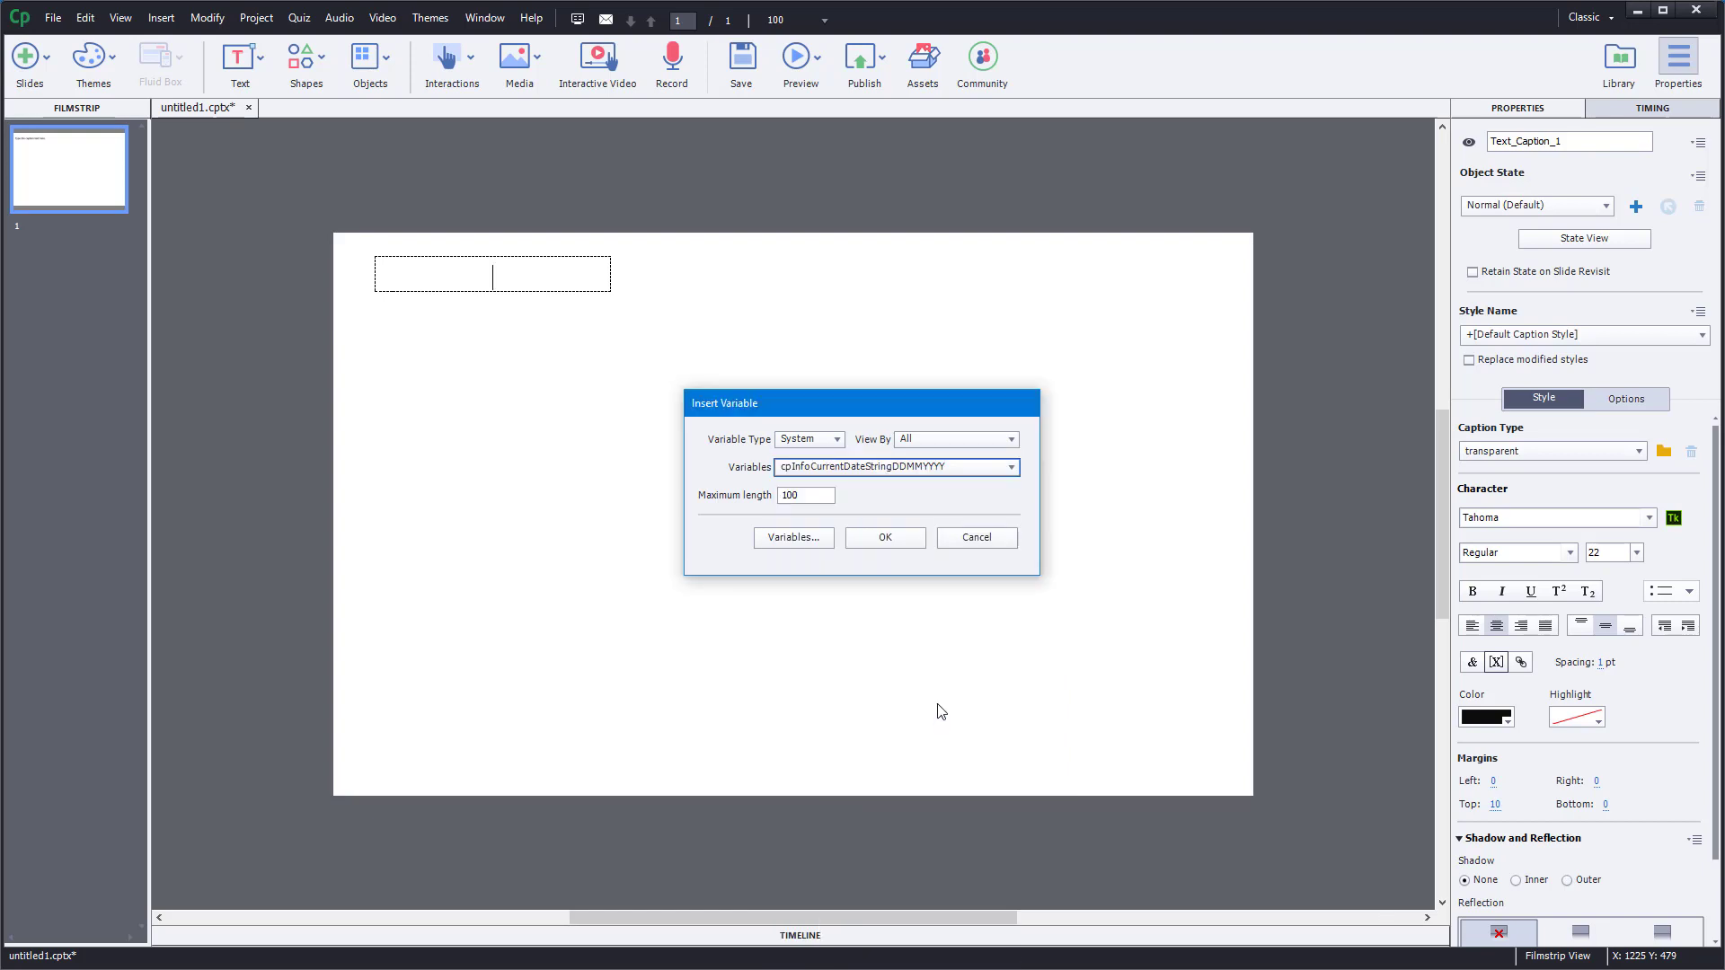
{"action": "left_click", "coordinate": [881, 537]}
{"action": "key", "text": "Escape"}
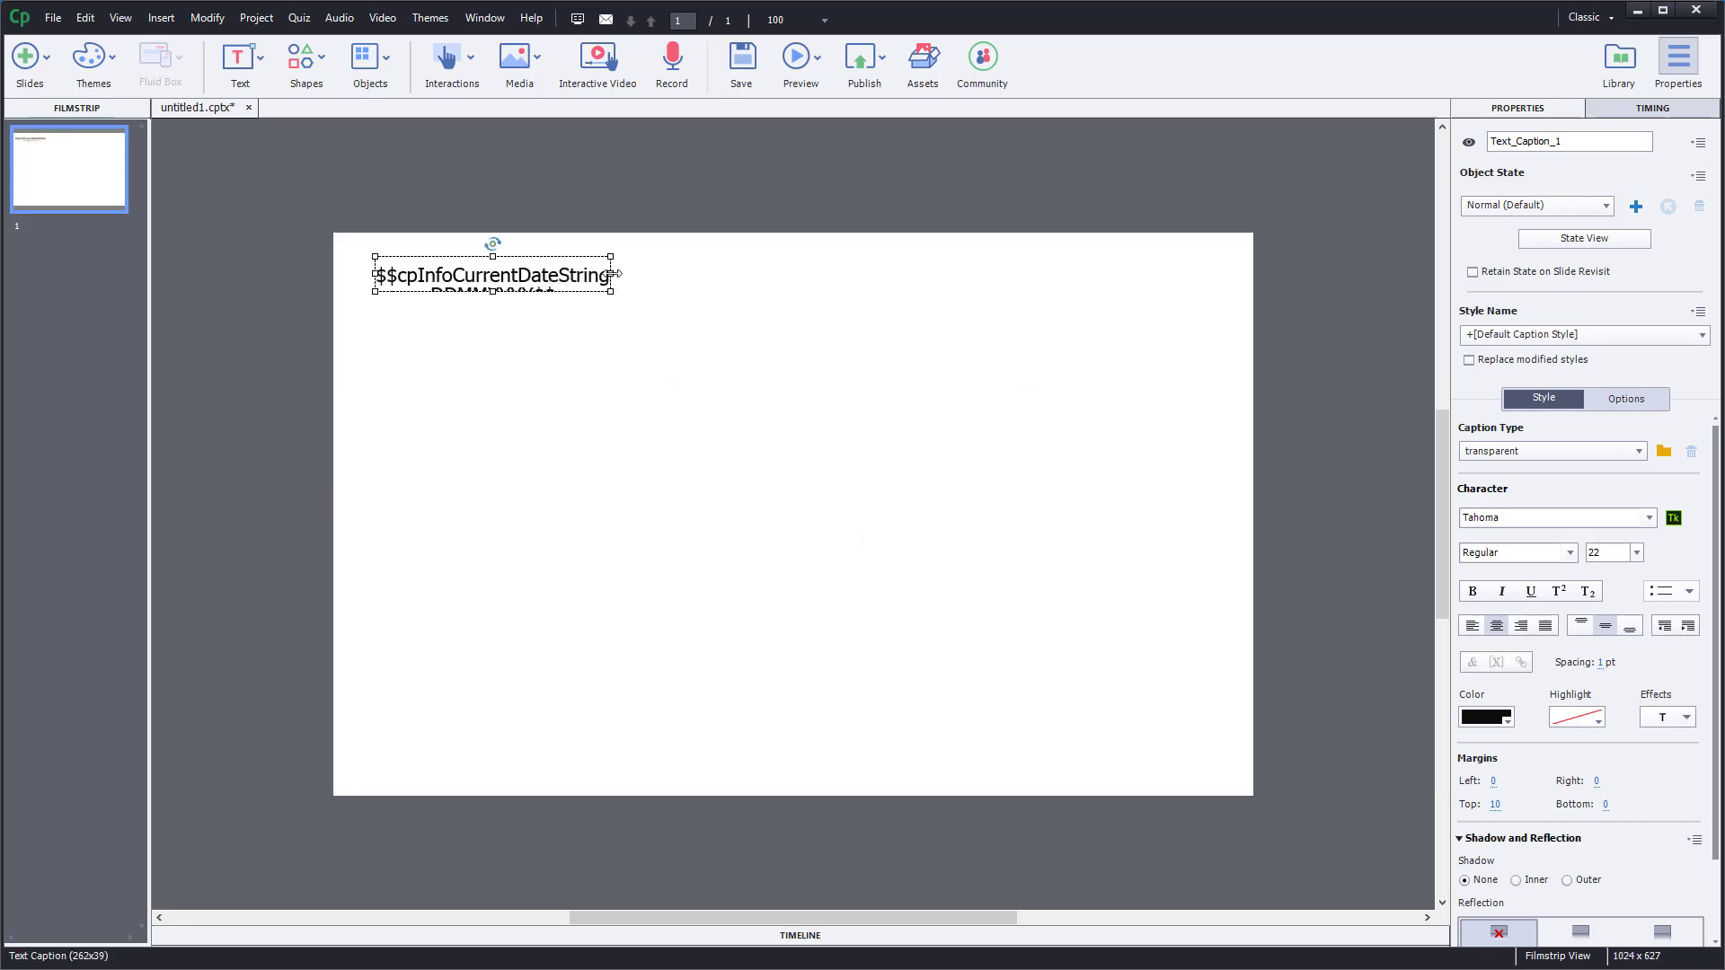
Widen the date caption onto one line and preview the project
{"action": "left_click_drag", "start_coordinate": [613, 273], "coordinate": [802, 273]}
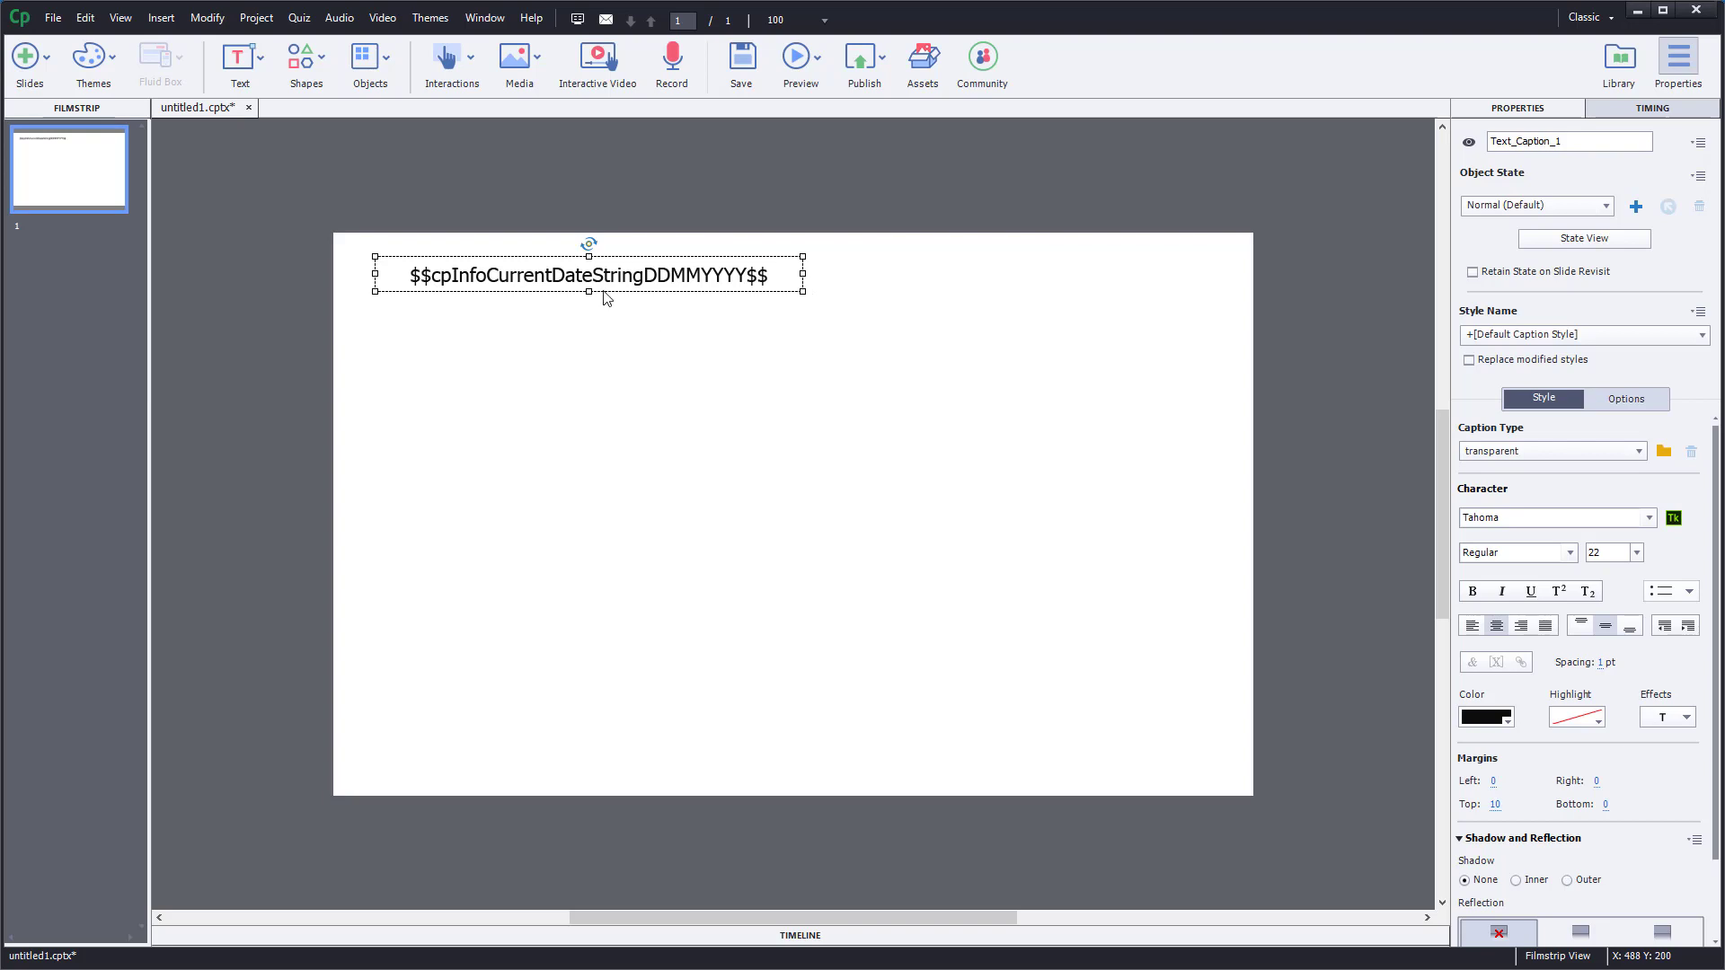
{"action": "left_click", "coordinate": [820, 61]}
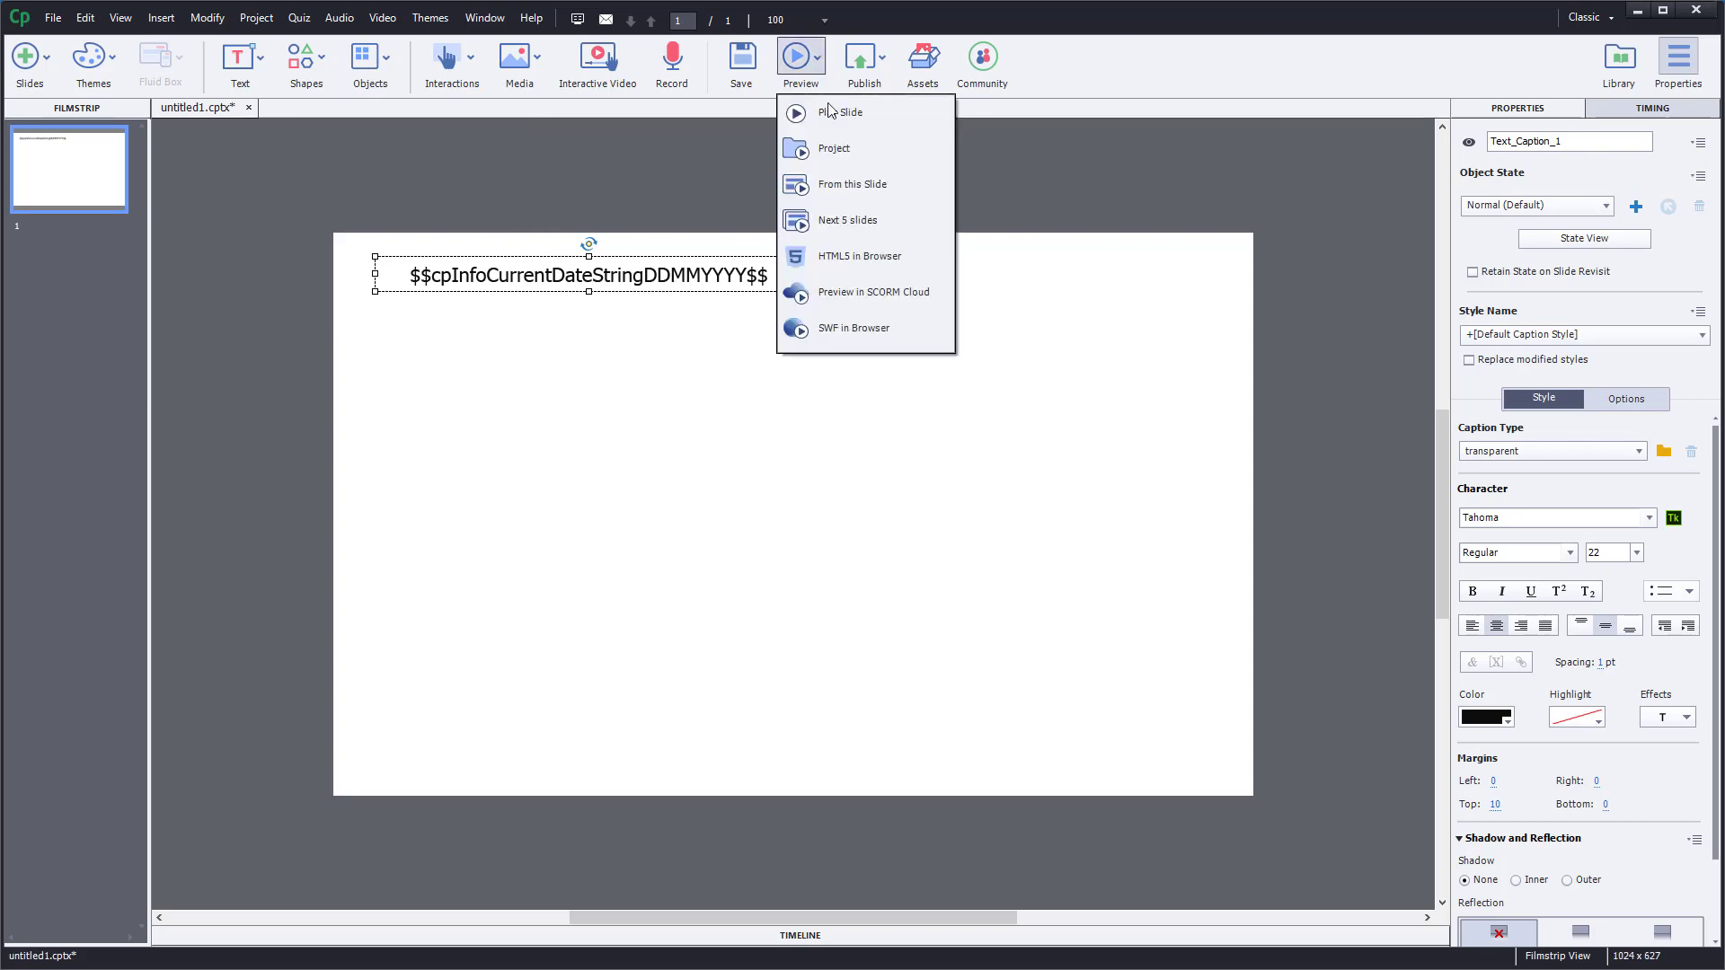
{"action": "left_click", "coordinate": [854, 160]}
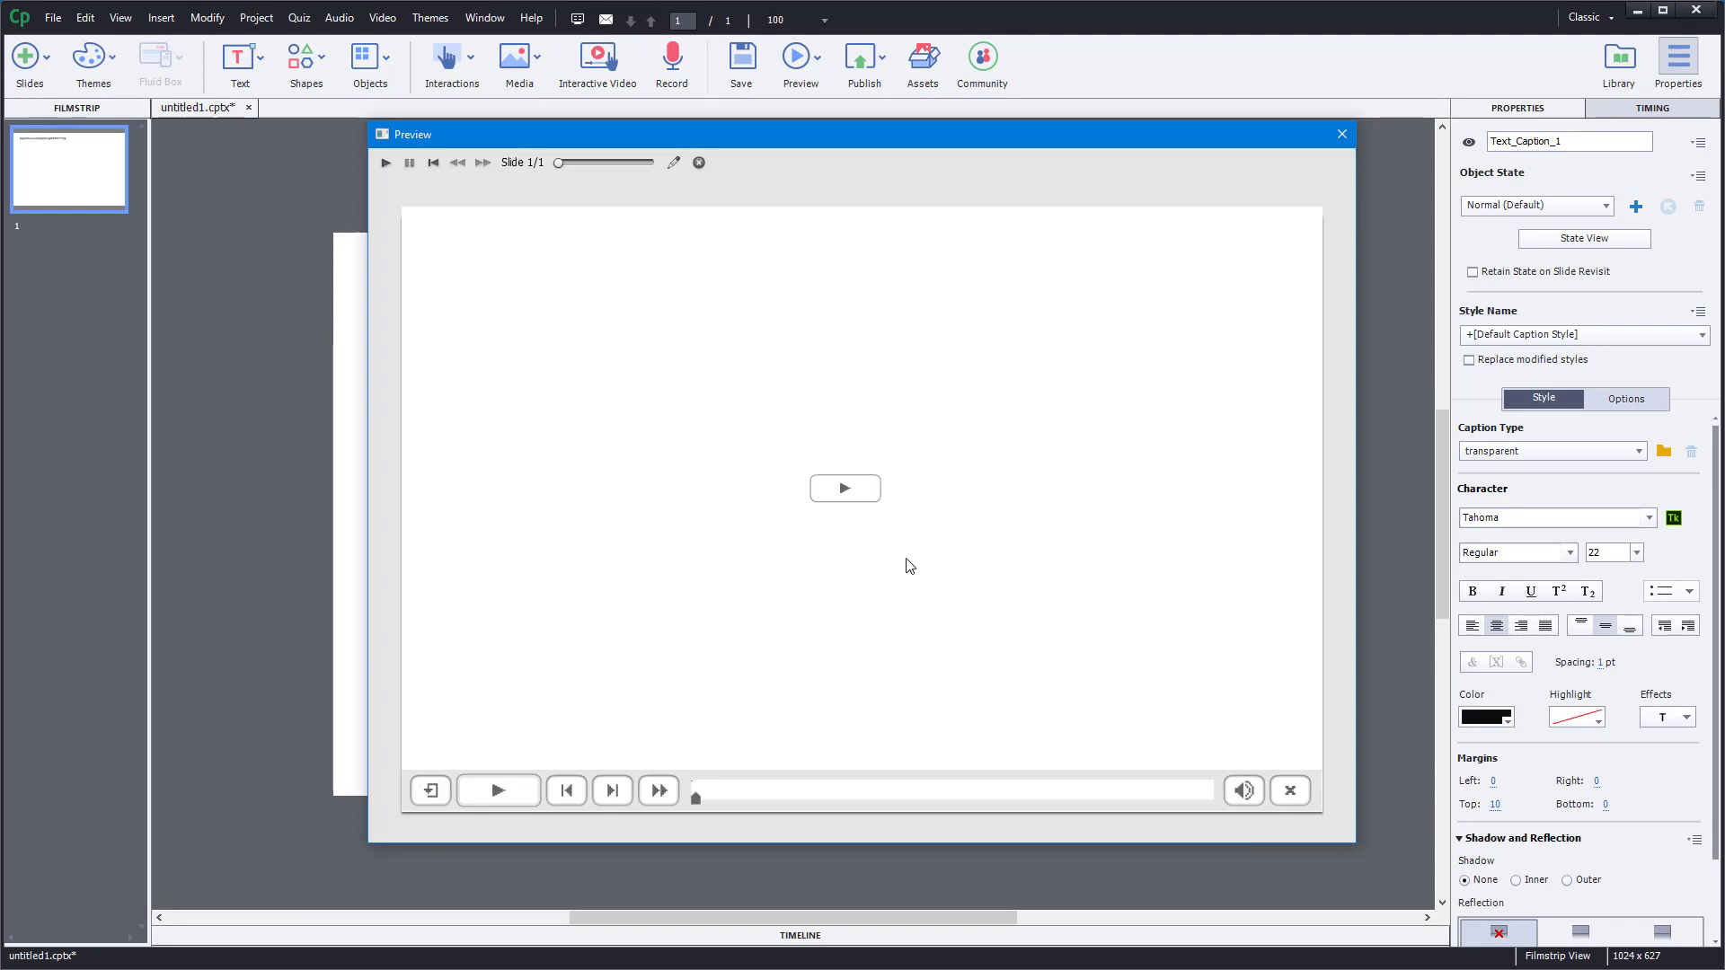
{"action": "left_click", "coordinate": [869, 500]}
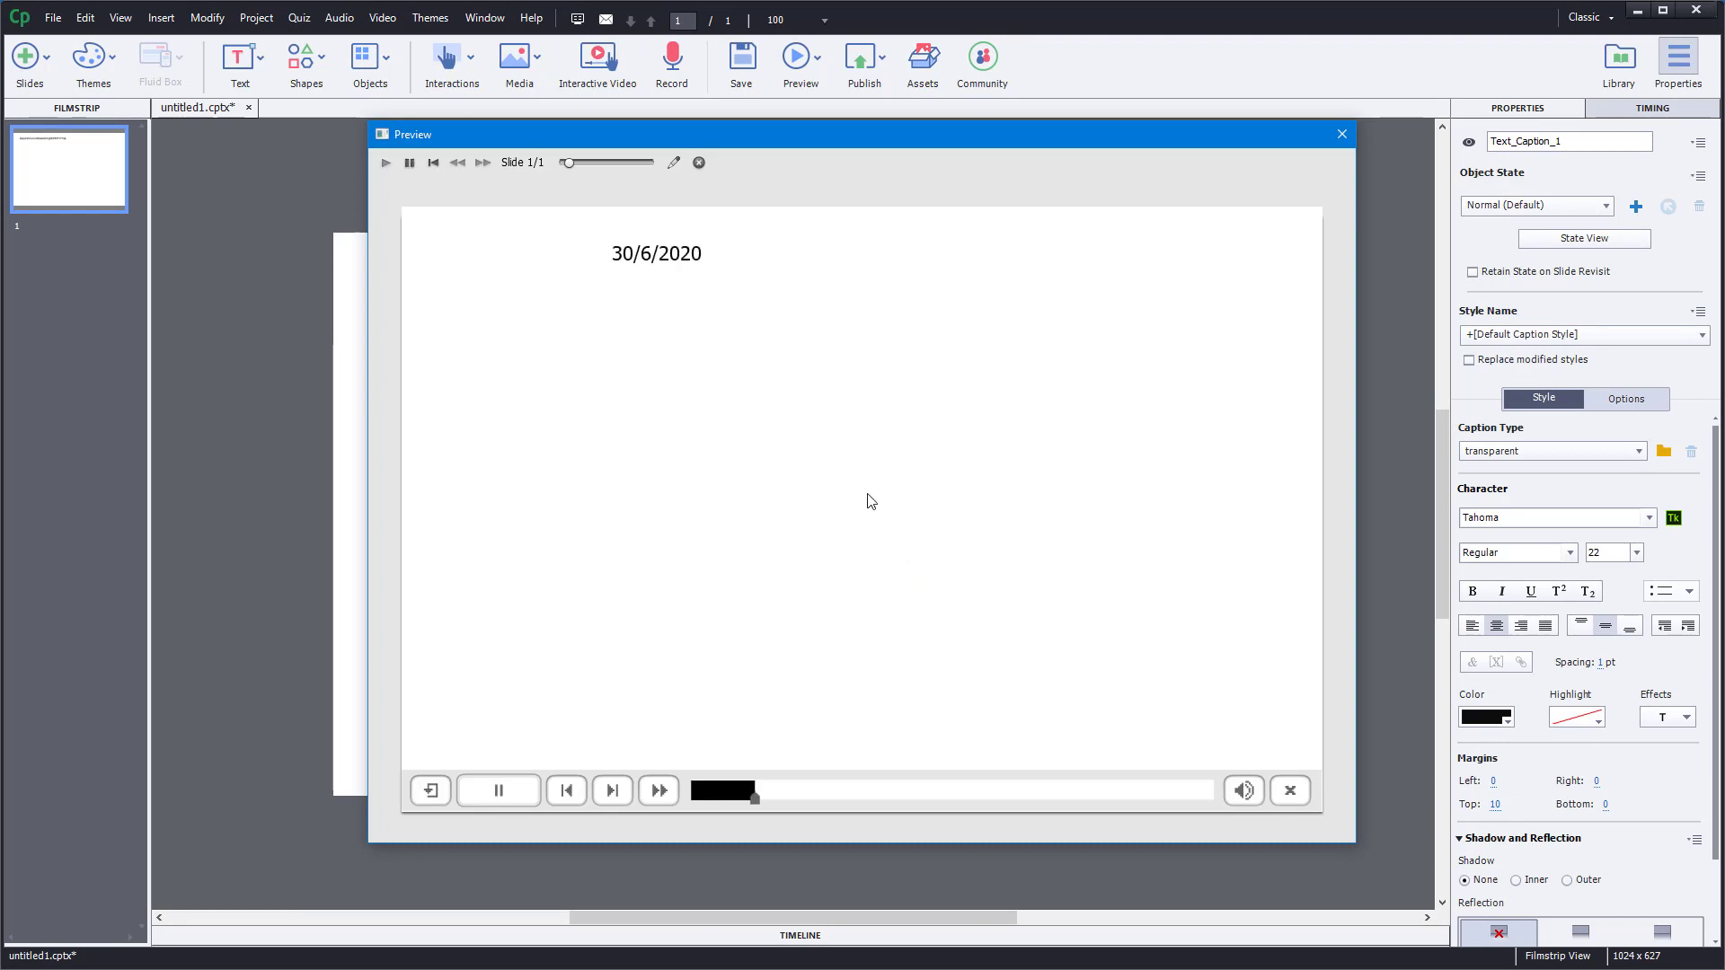
{"action": "left_click", "coordinate": [1344, 134]}
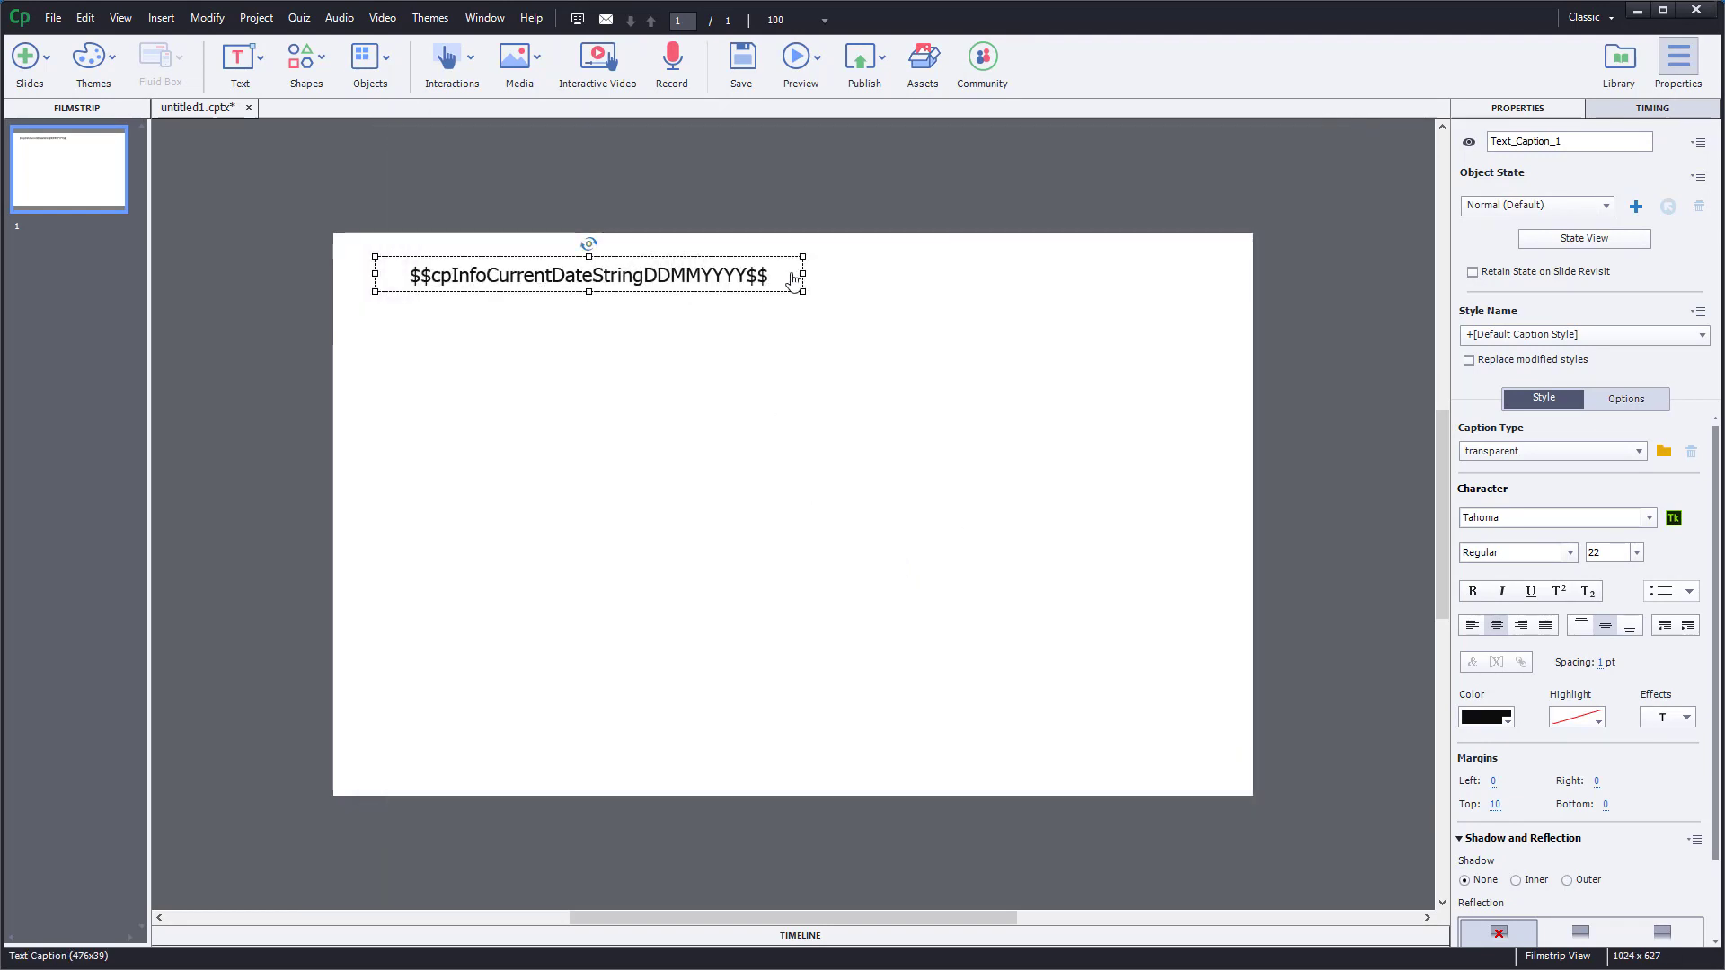
Narrow the date caption so it wraps and preview again, still showing 30/6/2020
{"action": "left_click_drag", "start_coordinate": [802, 271], "coordinate": [532, 273]}
{"action": "left_click", "coordinate": [861, 58]}
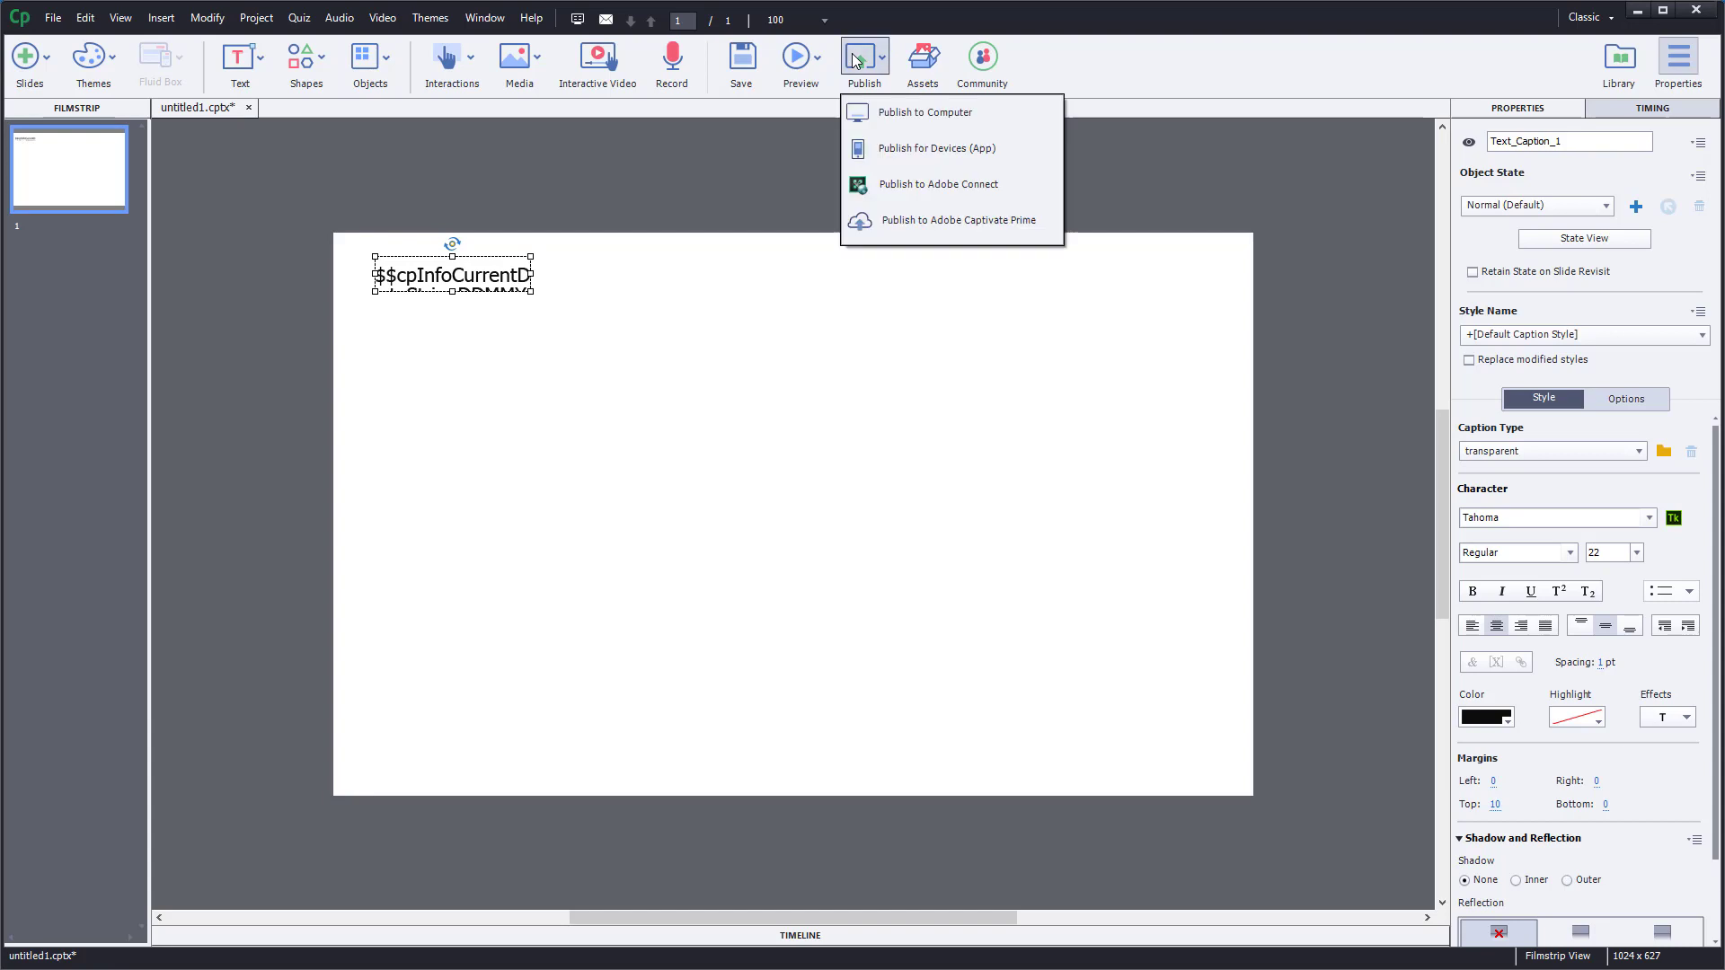
{"action": "left_click", "coordinate": [816, 57]}
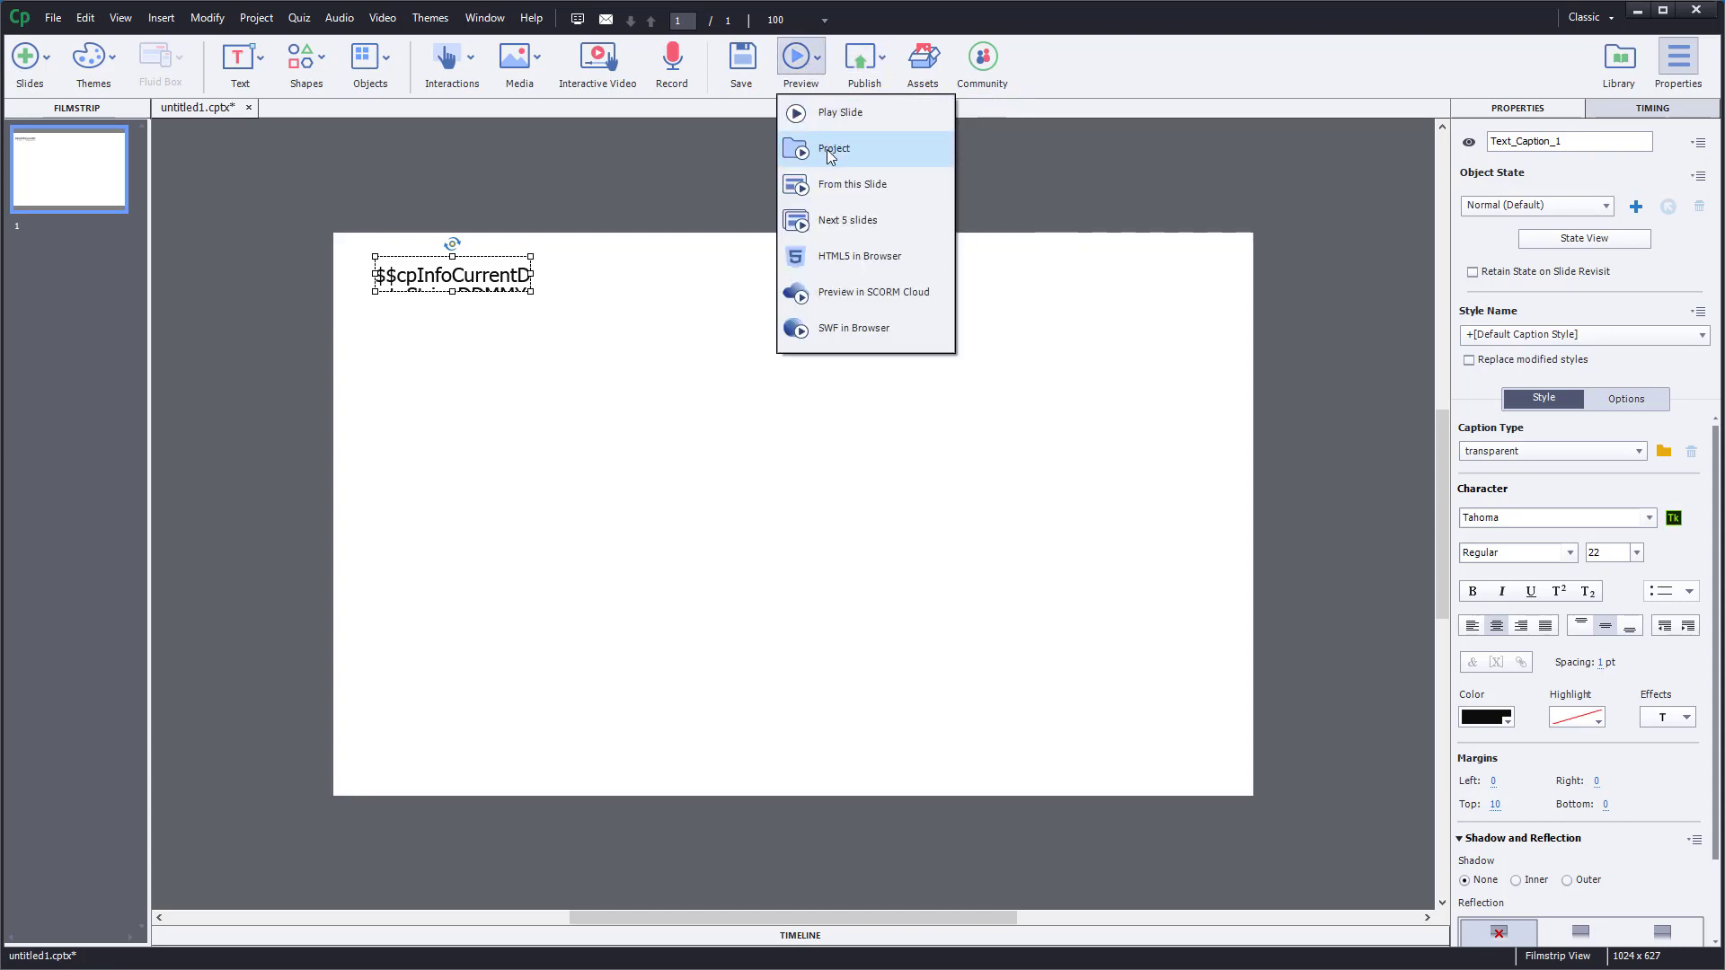
{"action": "left_click", "coordinate": [832, 149]}
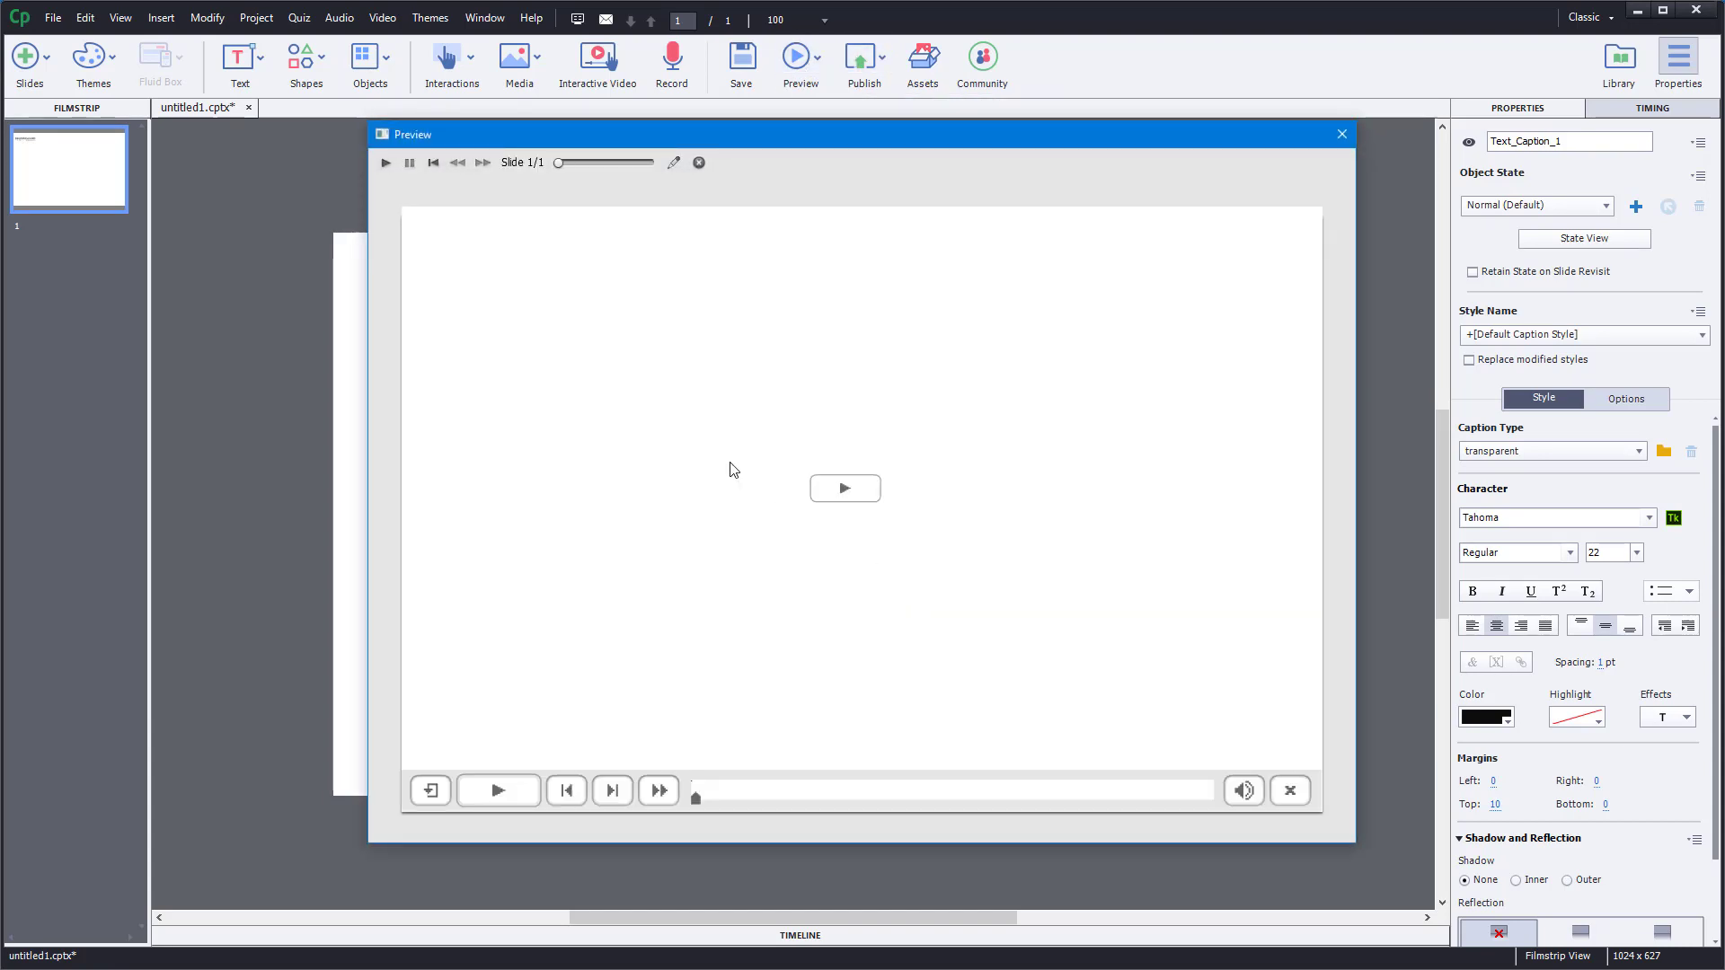
{"action": "left_click", "coordinate": [846, 494]}
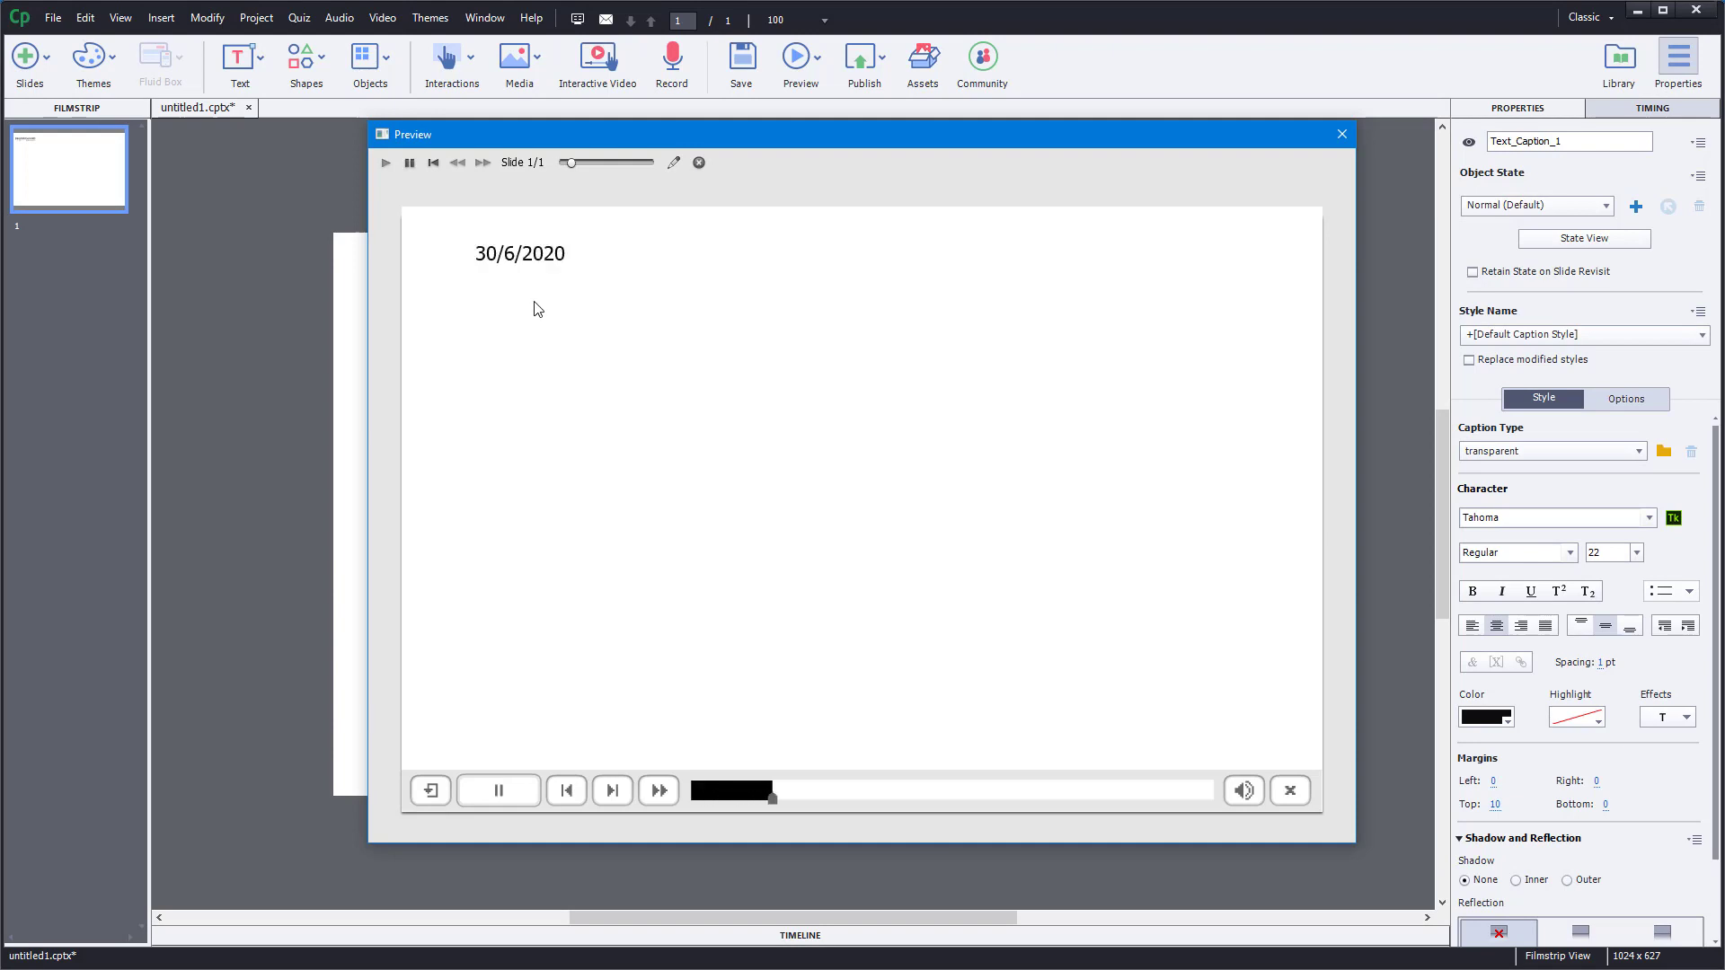
{"action": "left_click", "coordinate": [1338, 139]}
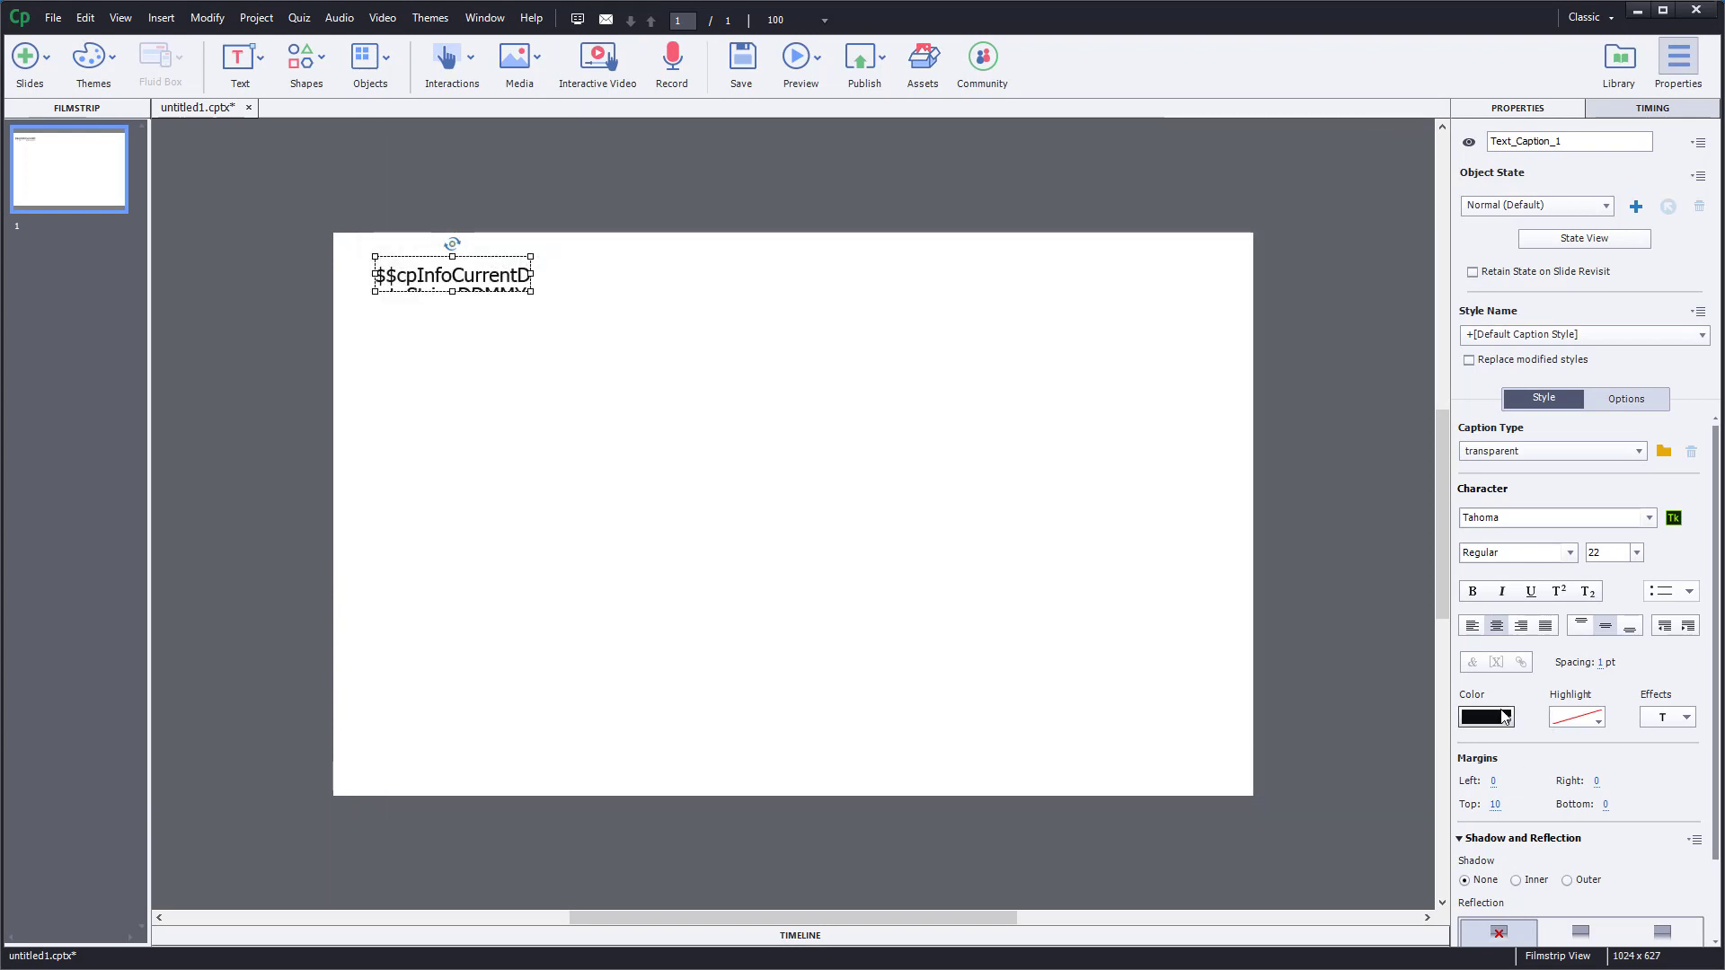
{"action": "left_click", "coordinate": [1178, 647]}
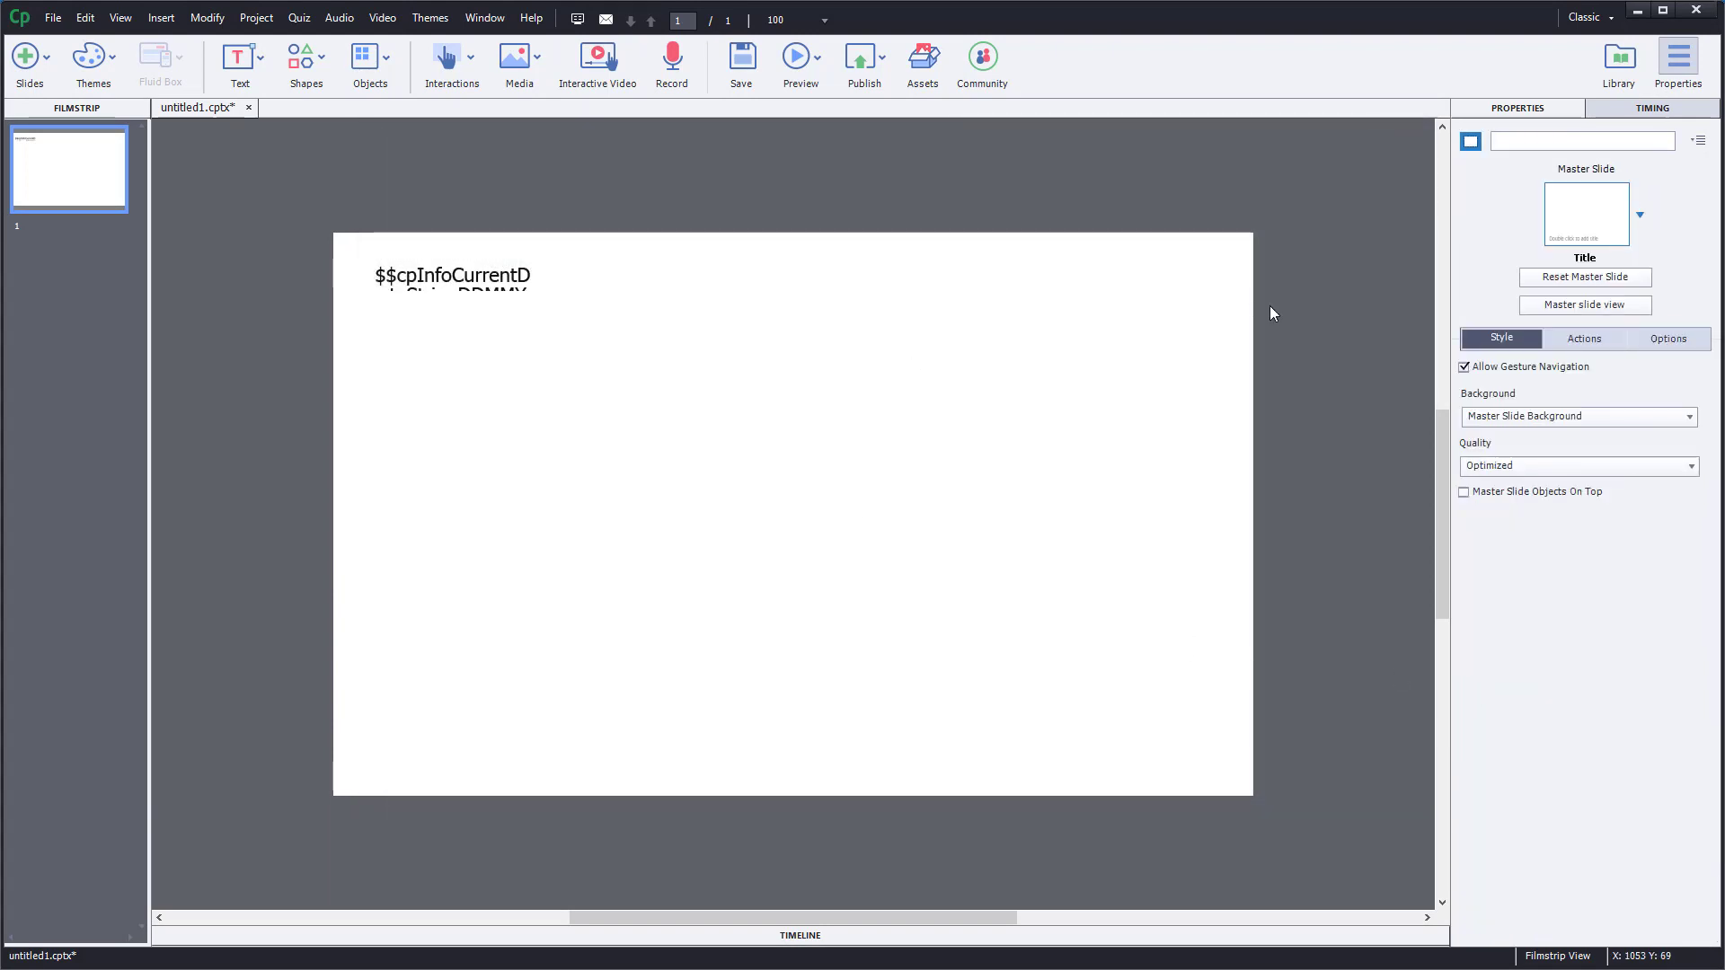
{"action": "left_click", "coordinate": [438, 284]}
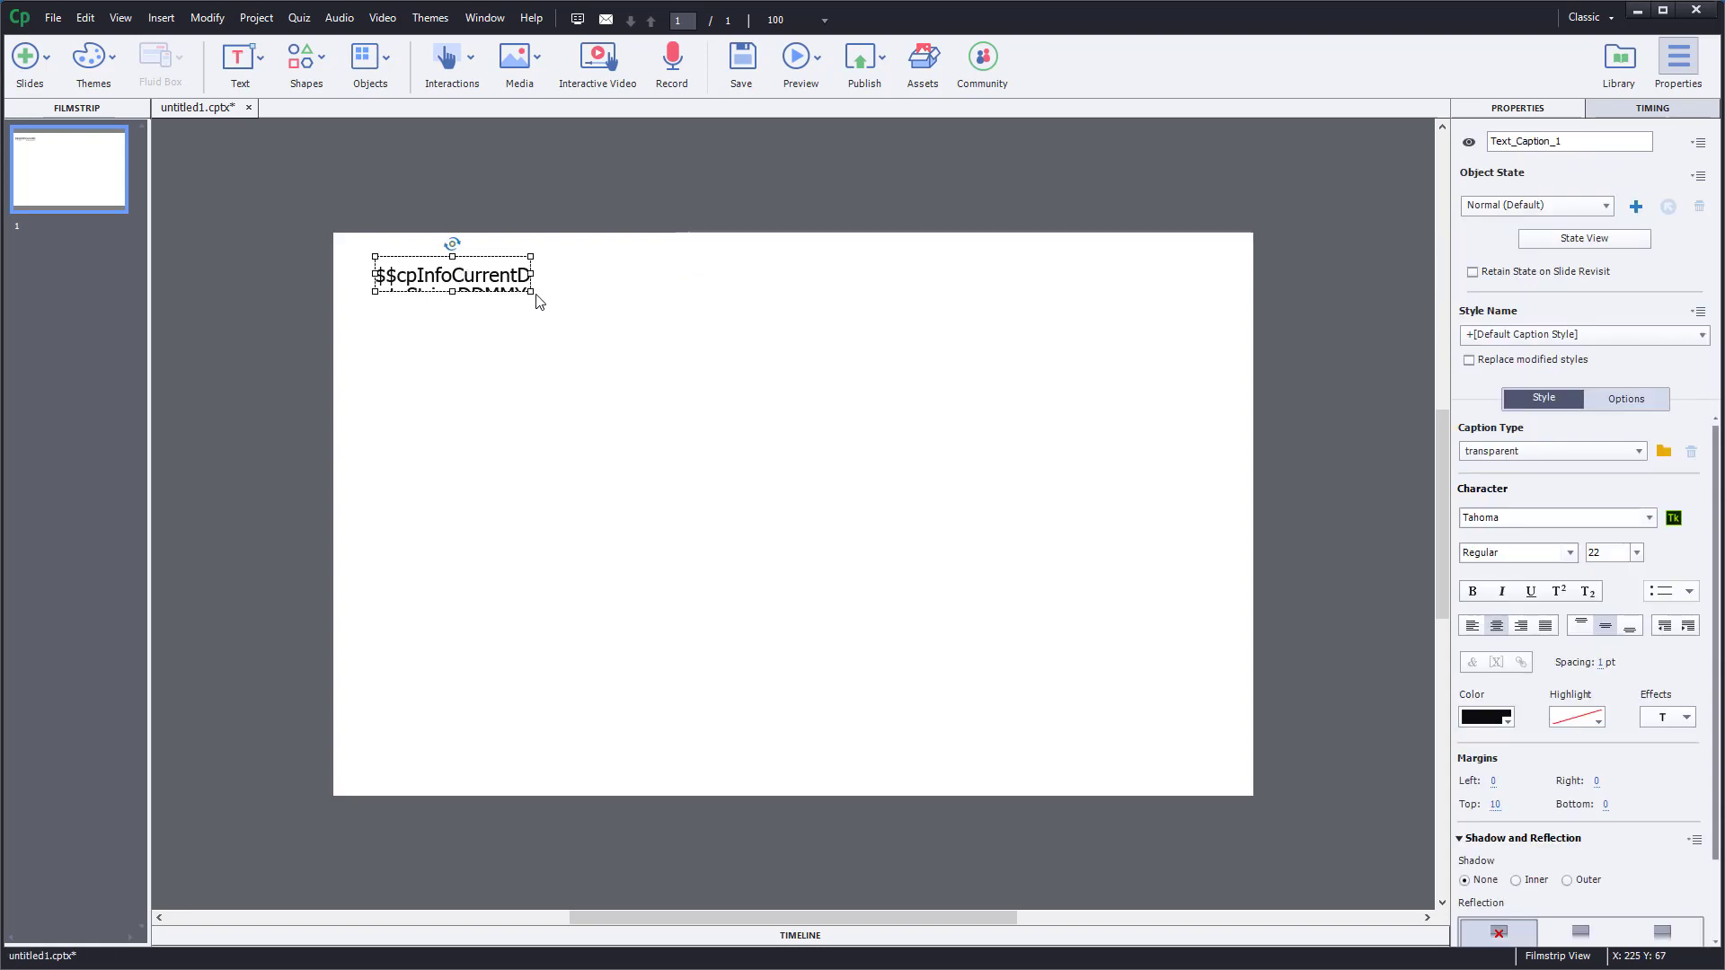
Paste a copy of the date caption at the bottom-left and delete its text
{"action": "key", "text": "ctrl+v"}
{"action": "left_click_drag", "start_coordinate": [511, 287], "coordinate": [499, 751]}
{"action": "double_click", "coordinate": [449, 748]}
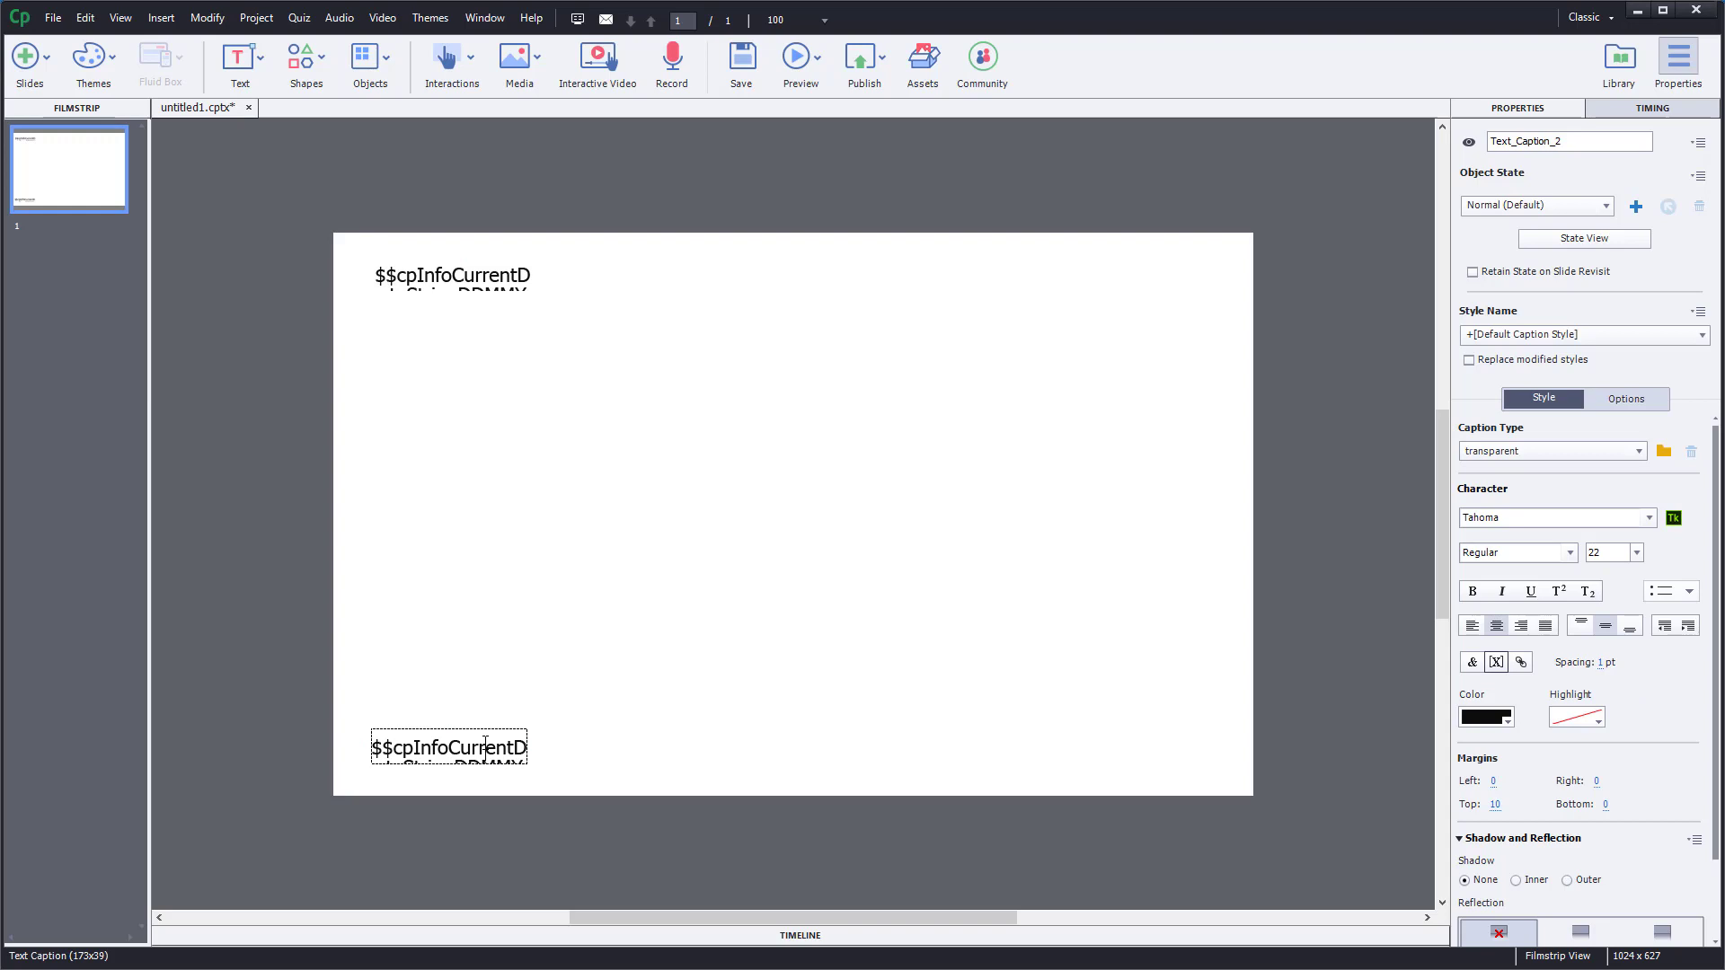
{"action": "key", "text": "ctrl+a"}
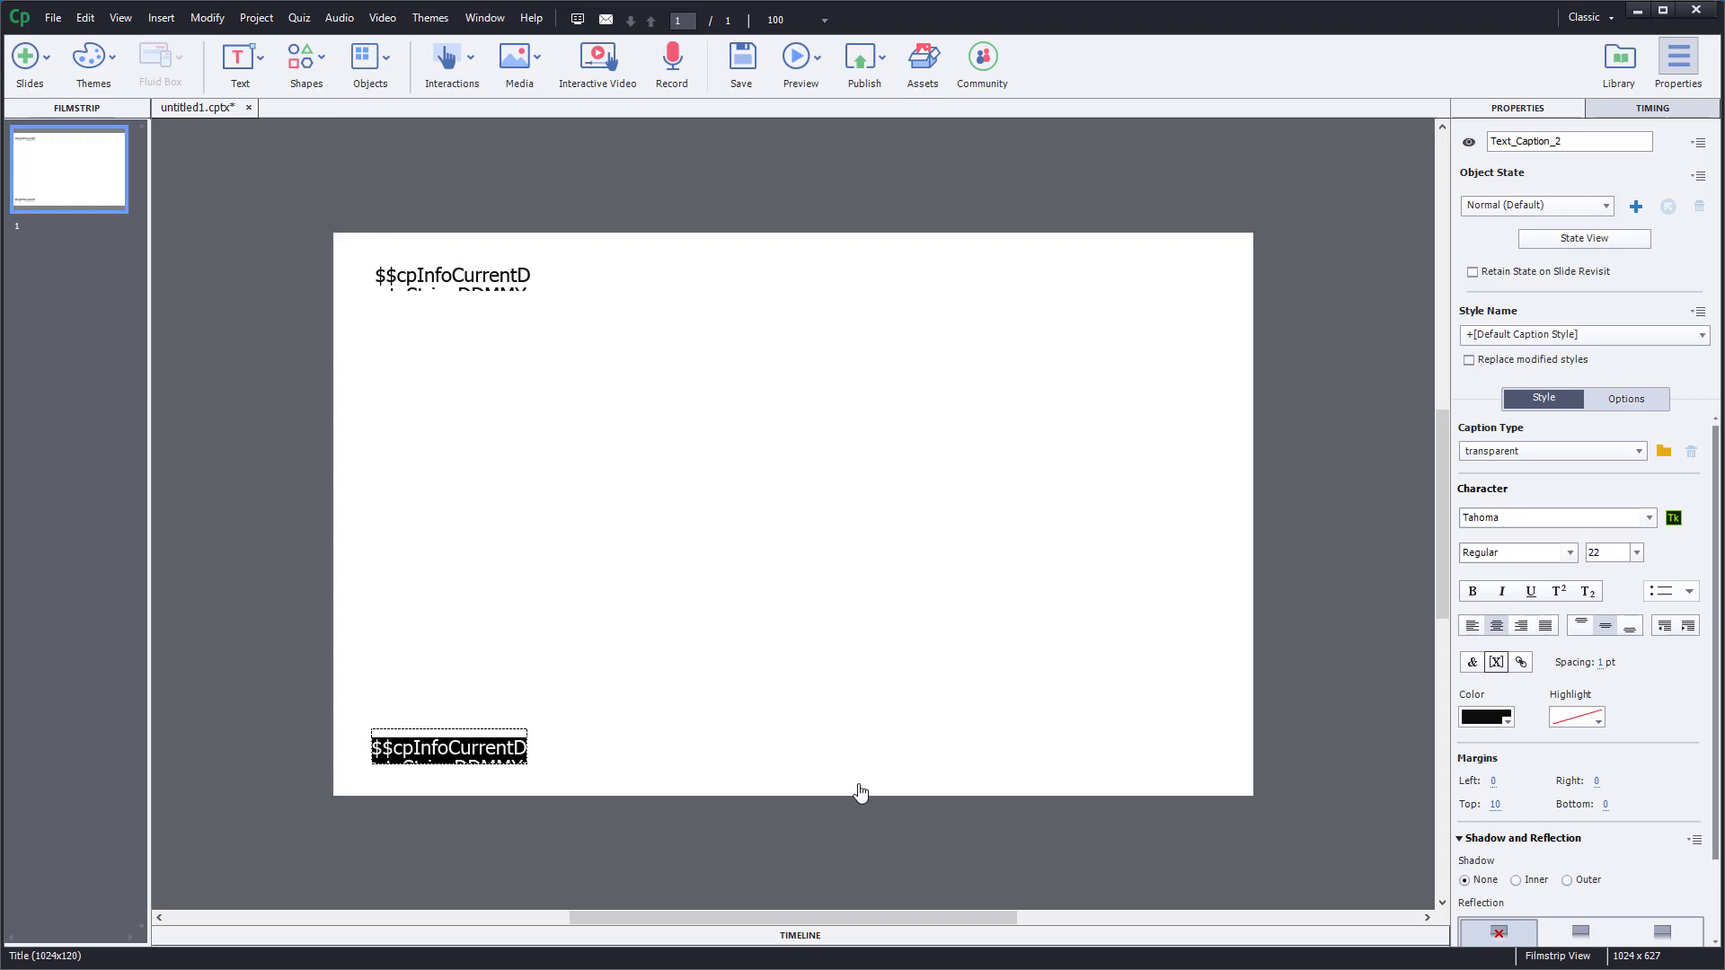
{"action": "key", "text": "Delete"}
From Insert Variable, open the Variables manager and start a new variable
{"action": "left_click", "coordinate": [1496, 663]}
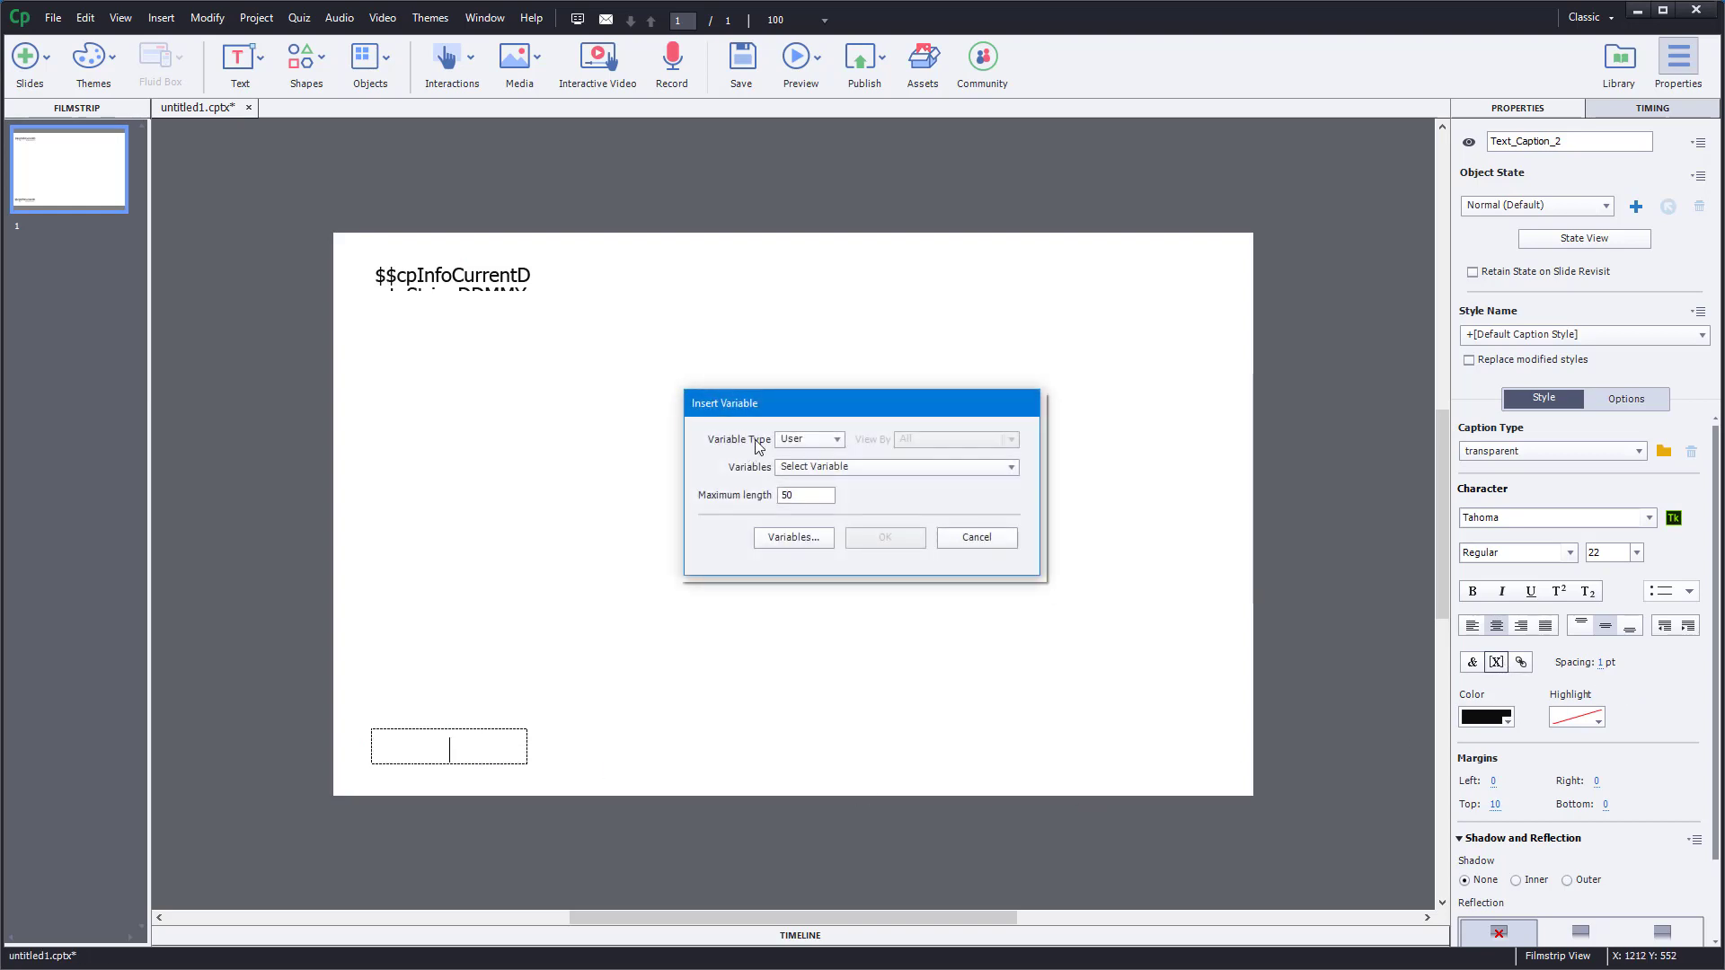
{"action": "left_click", "coordinate": [820, 536]}
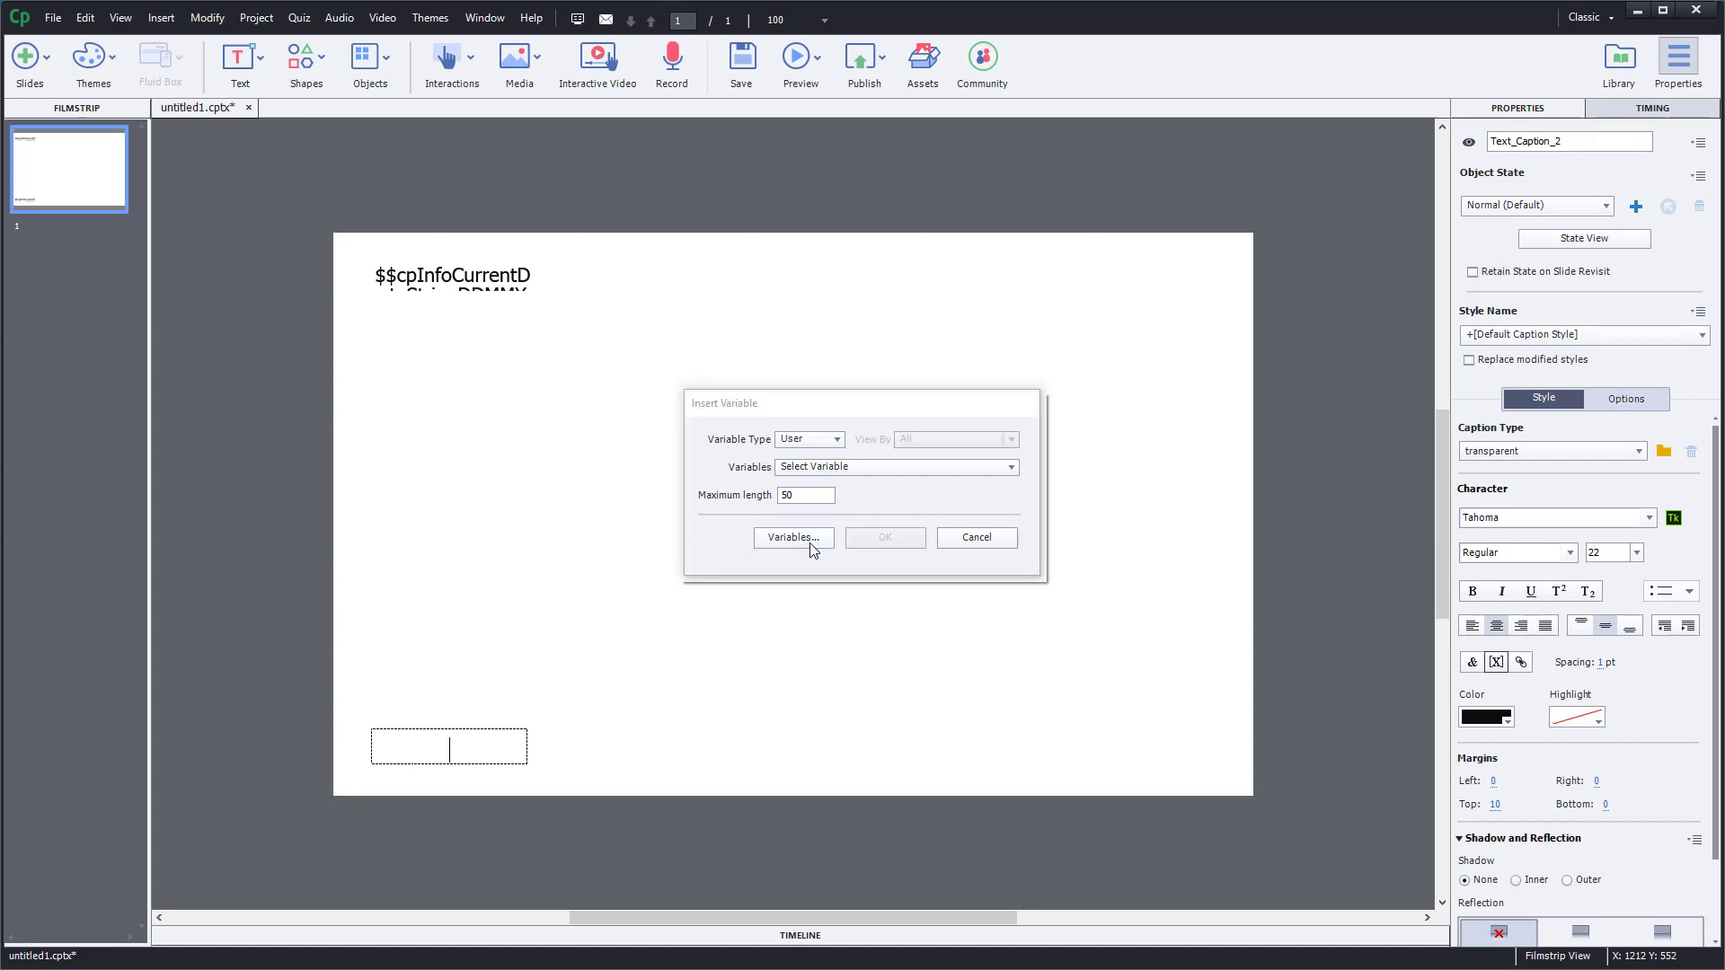
{"action": "left_click", "coordinate": [1033, 287]}
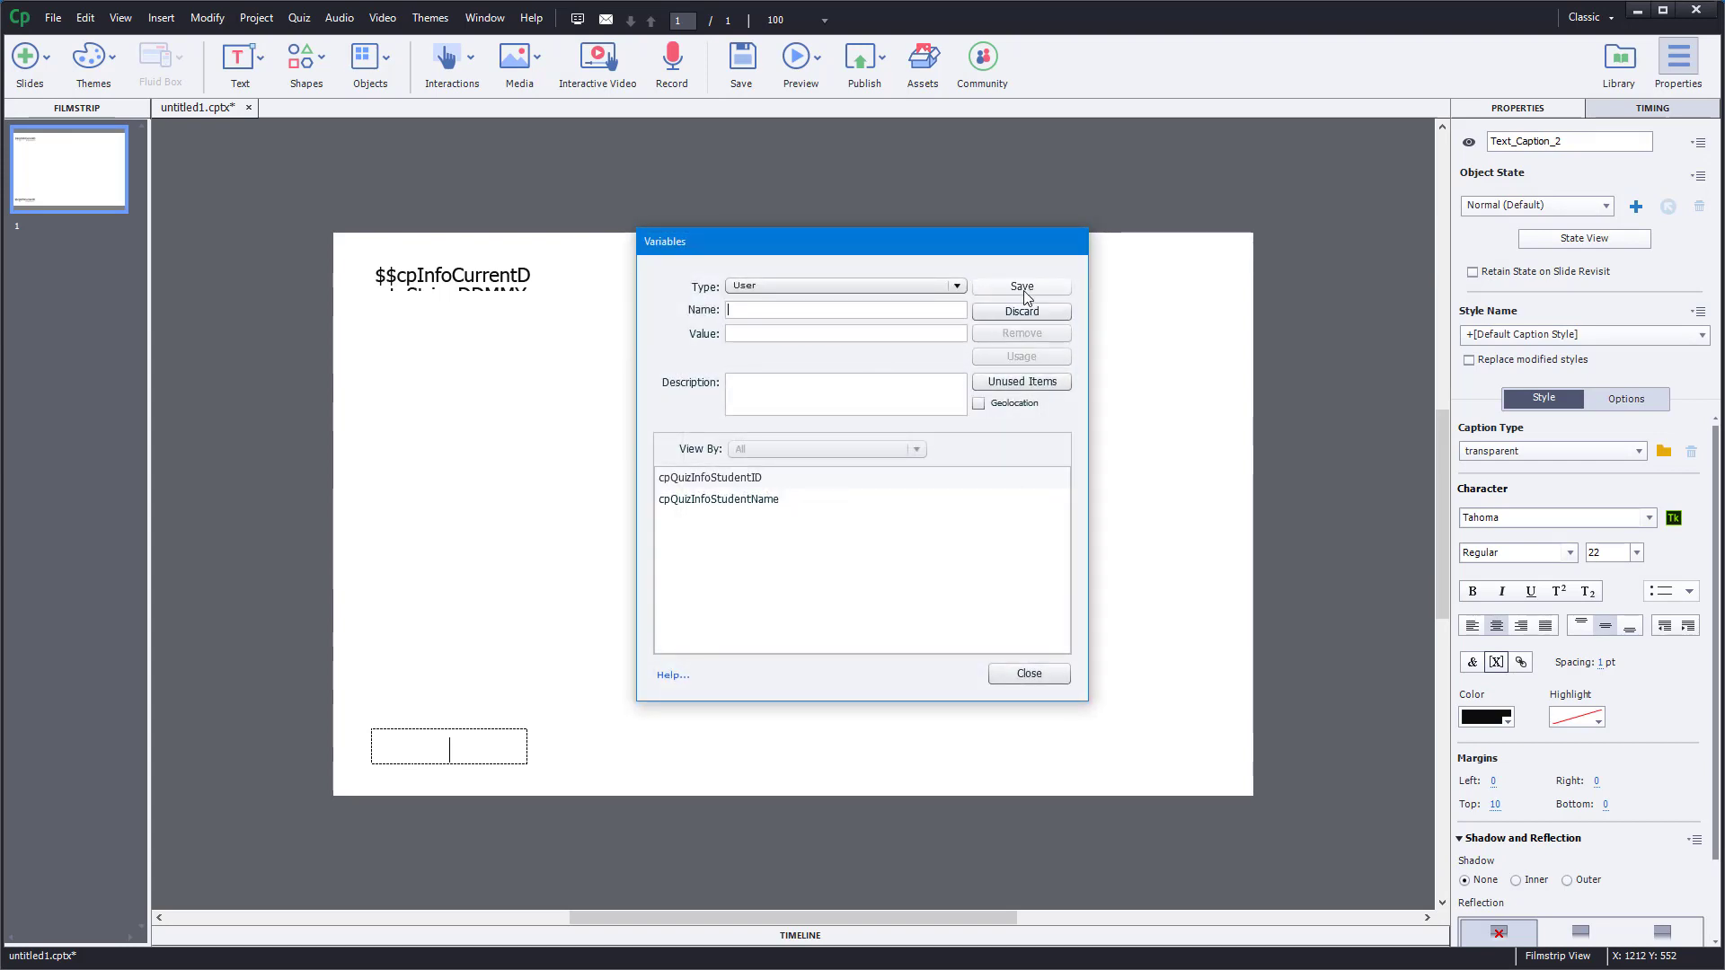
Save user variable testname with value TutorTube and close the Variables manager
{"action": "type", "text": "test"}
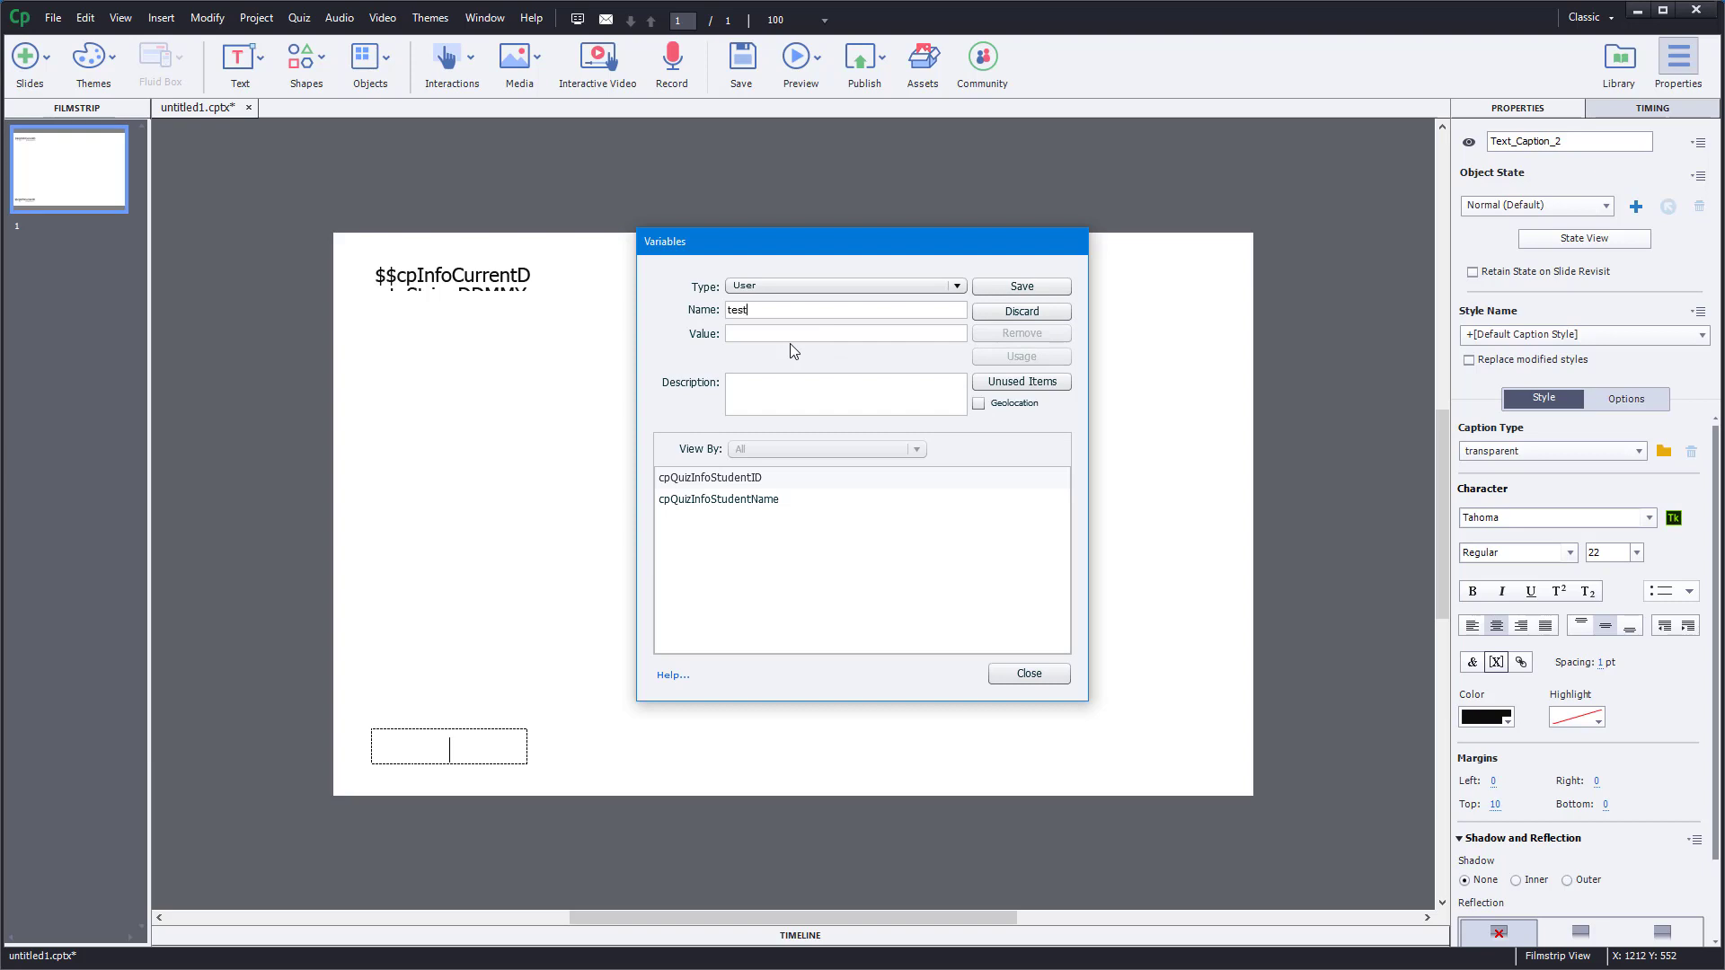
{"action": "type", "text": "name"}
{"action": "type", "text": "utorTube"}
{"action": "left_click", "coordinate": [1018, 286]}
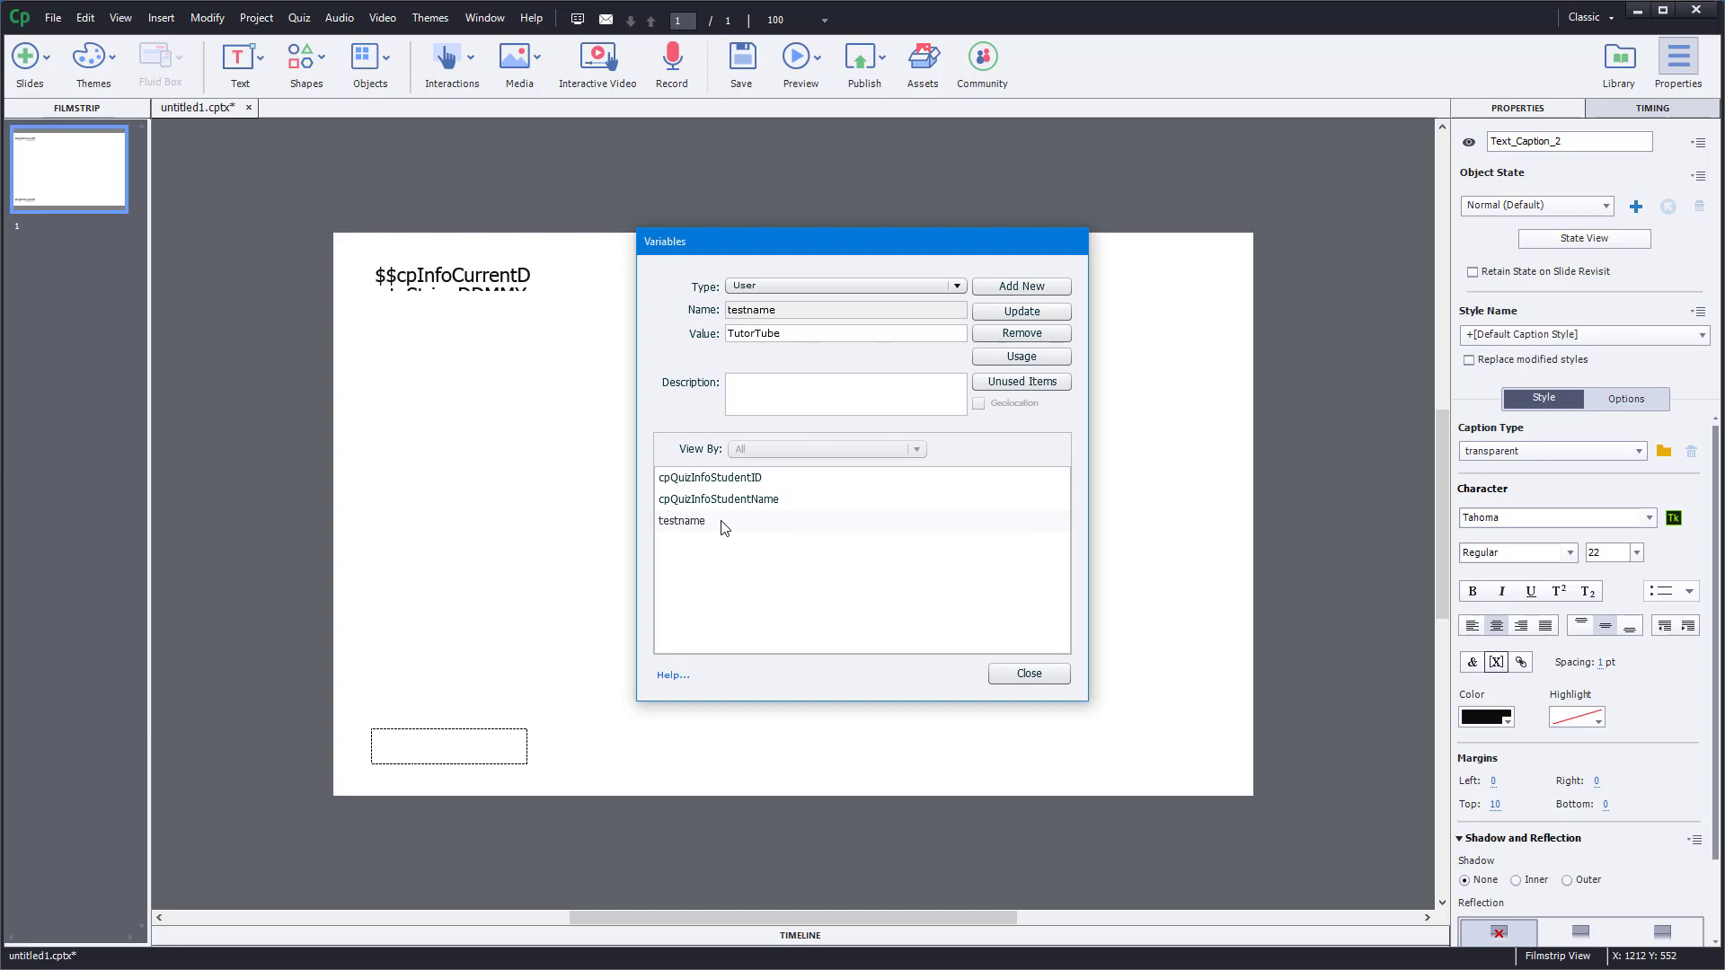
{"action": "left_click", "coordinate": [1035, 680]}
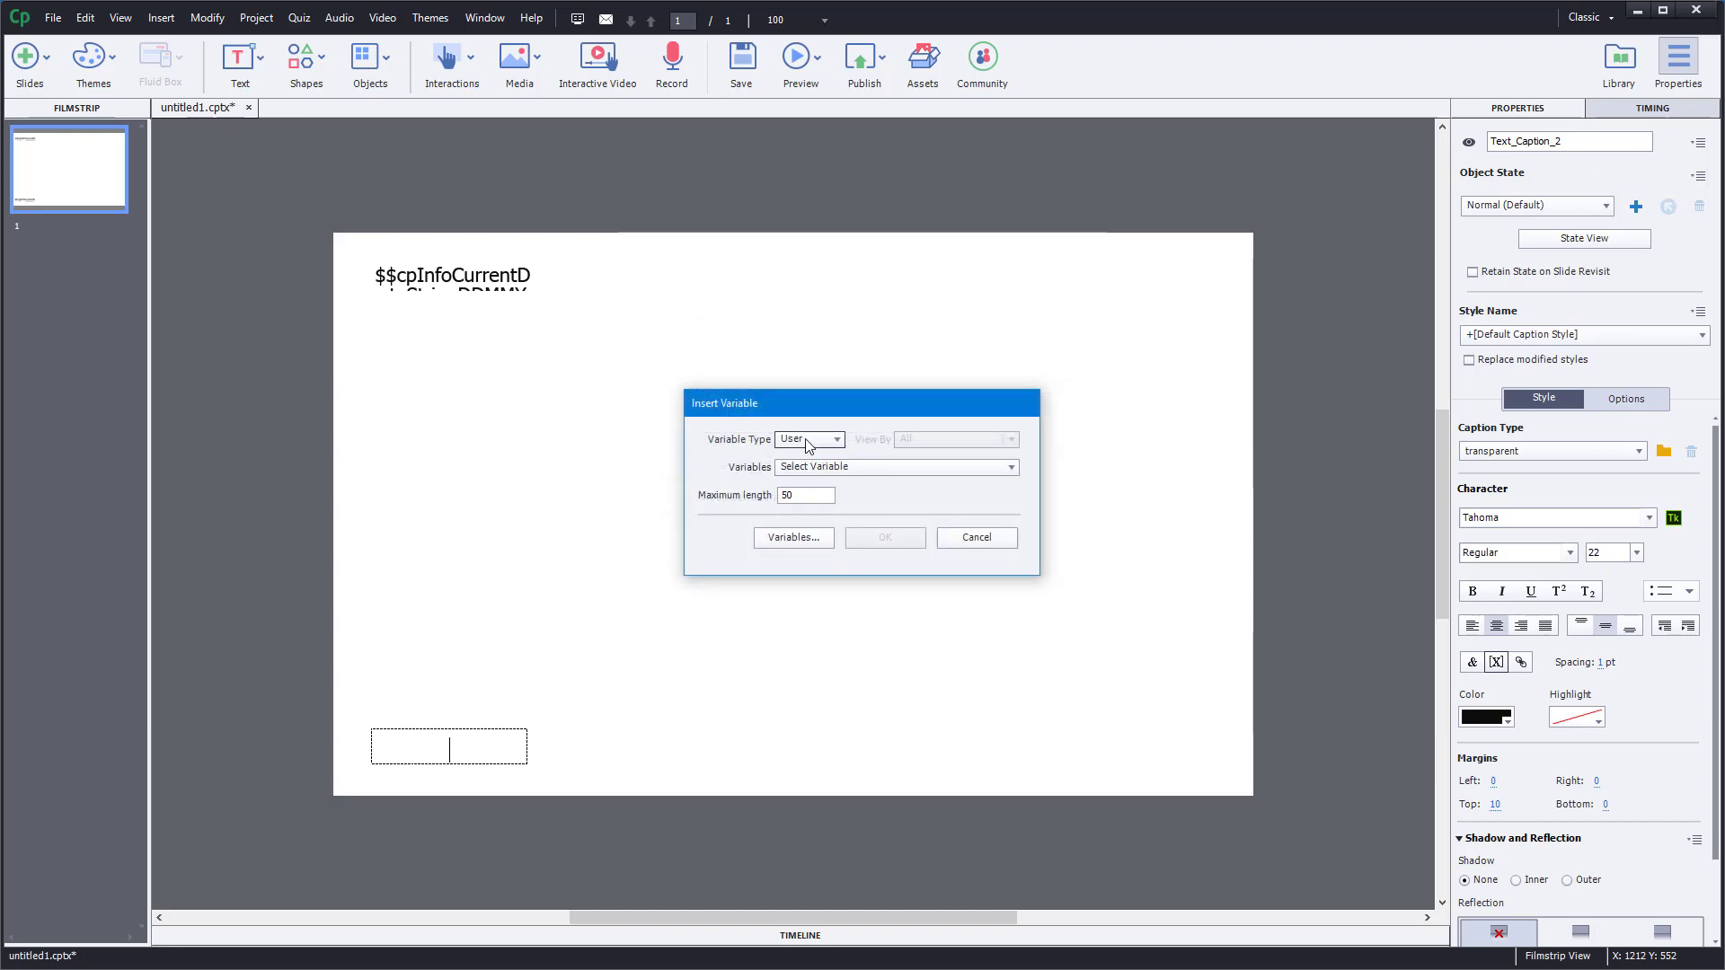
Insert $$testname$$ into the bottom caption and preview the whole project
{"action": "left_click", "coordinate": [816, 468]}
{"action": "left_click", "coordinate": [827, 546]}
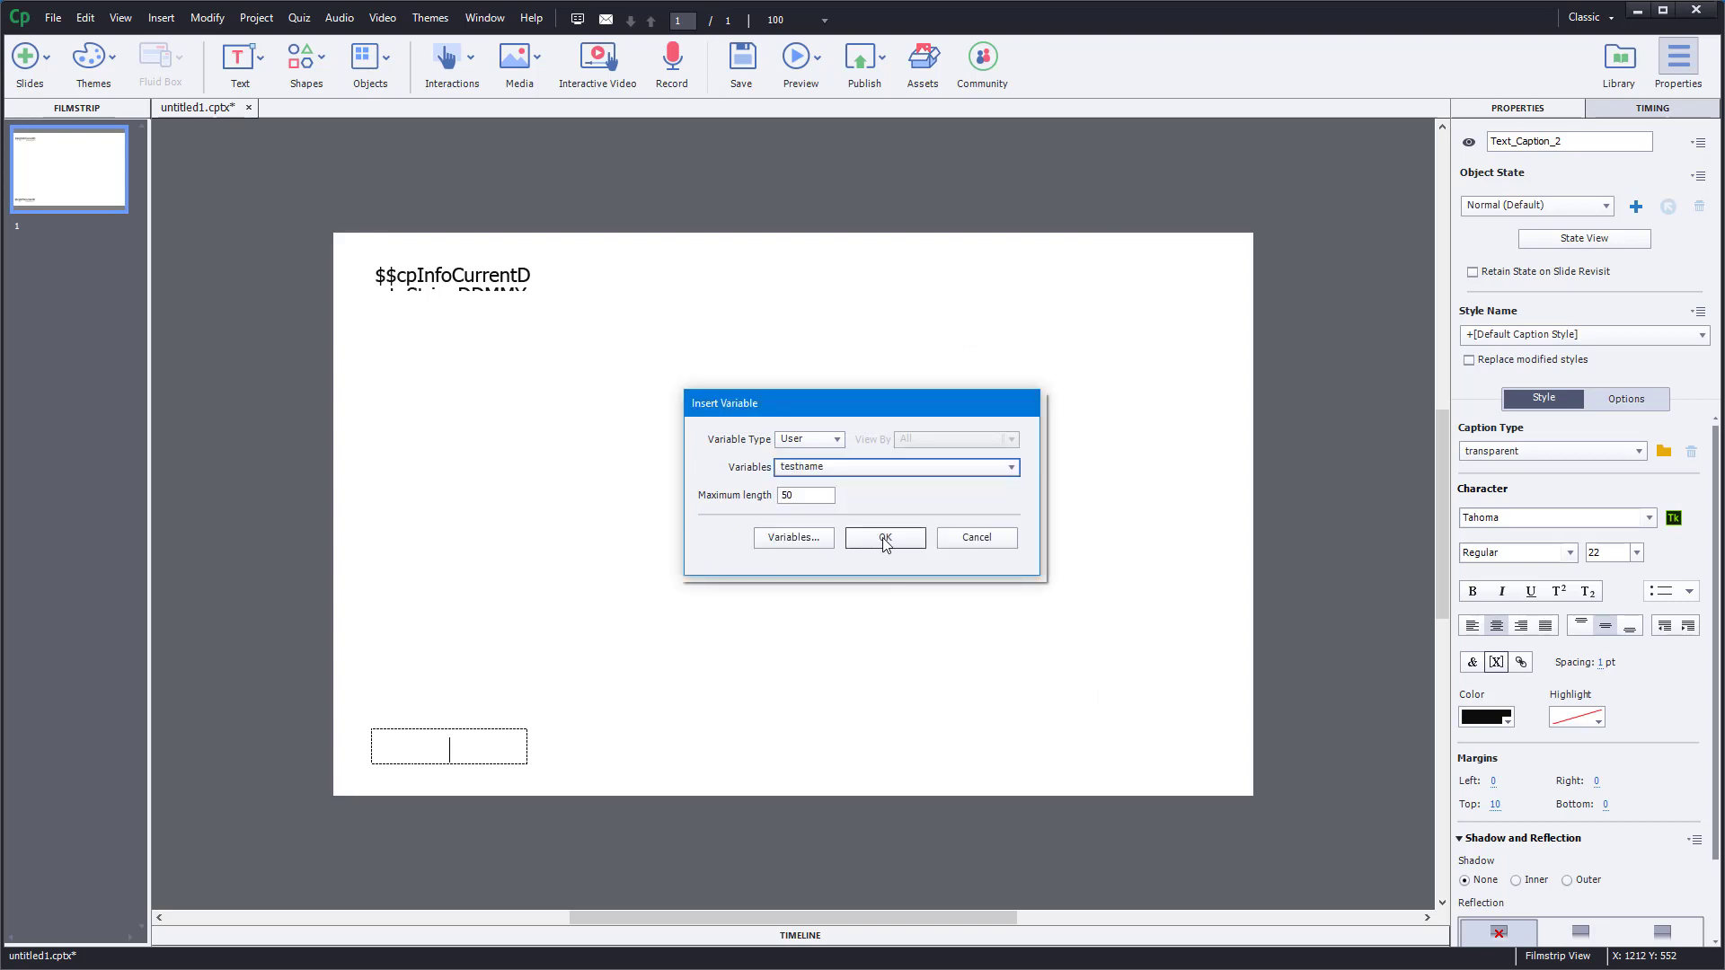
{"action": "left_click", "coordinate": [885, 538]}
{"action": "key", "text": "Escape"}
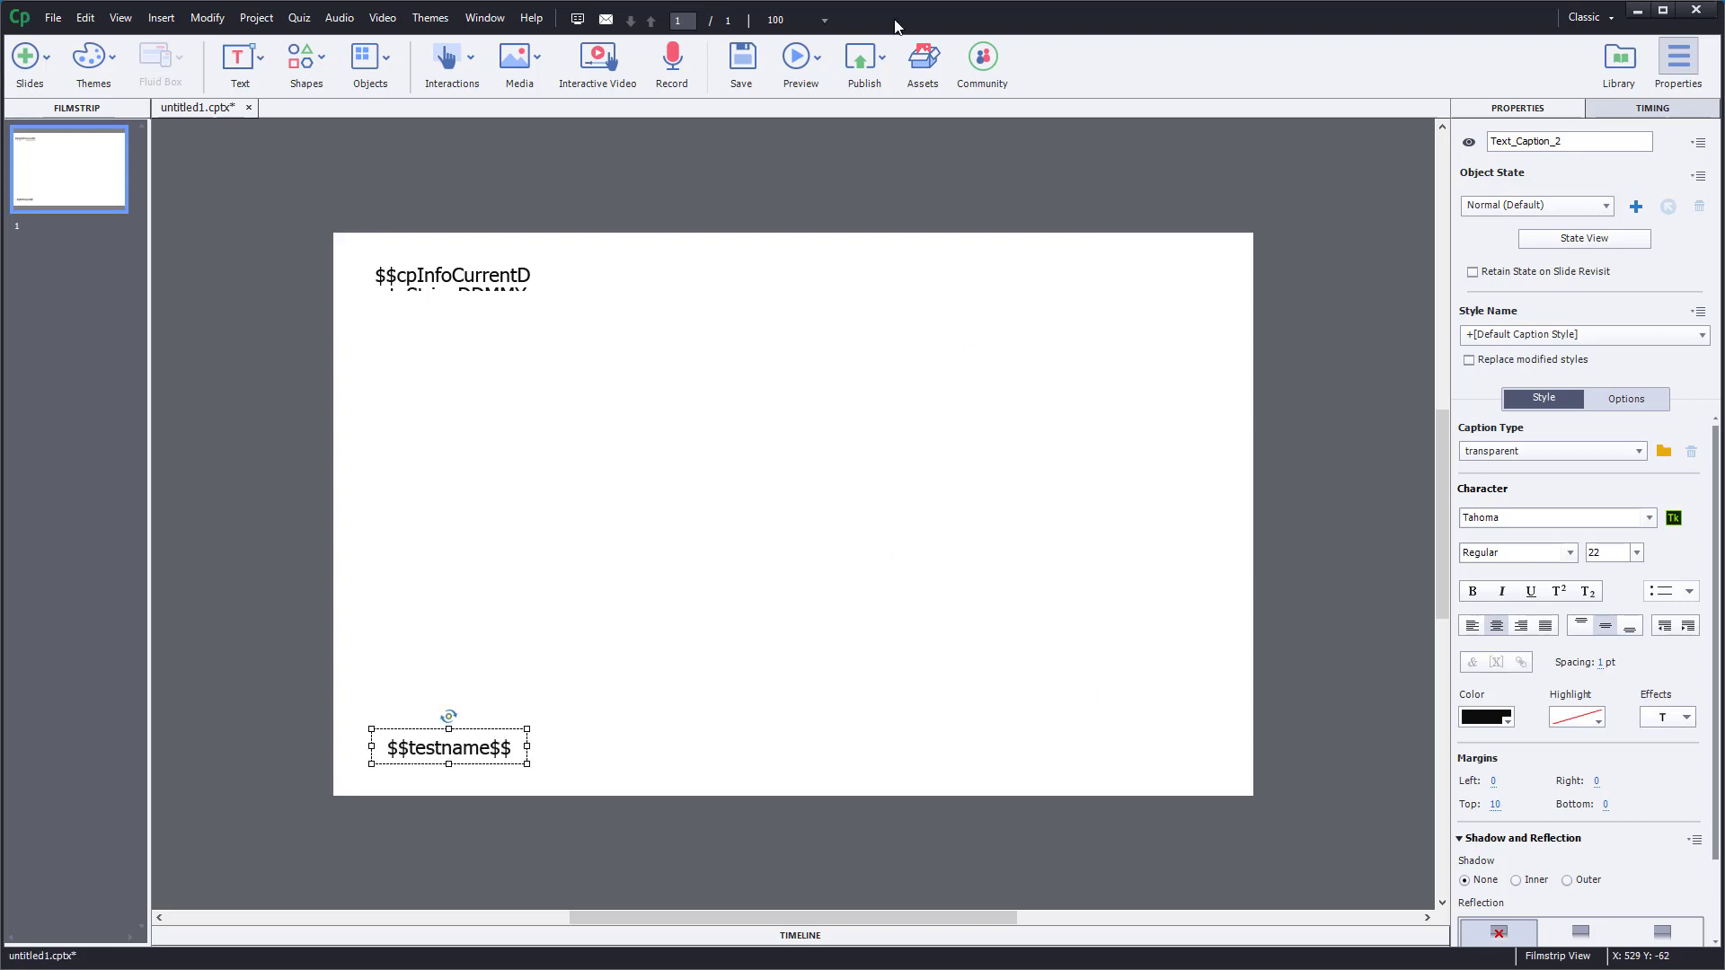
{"action": "left_click", "coordinate": [797, 58]}
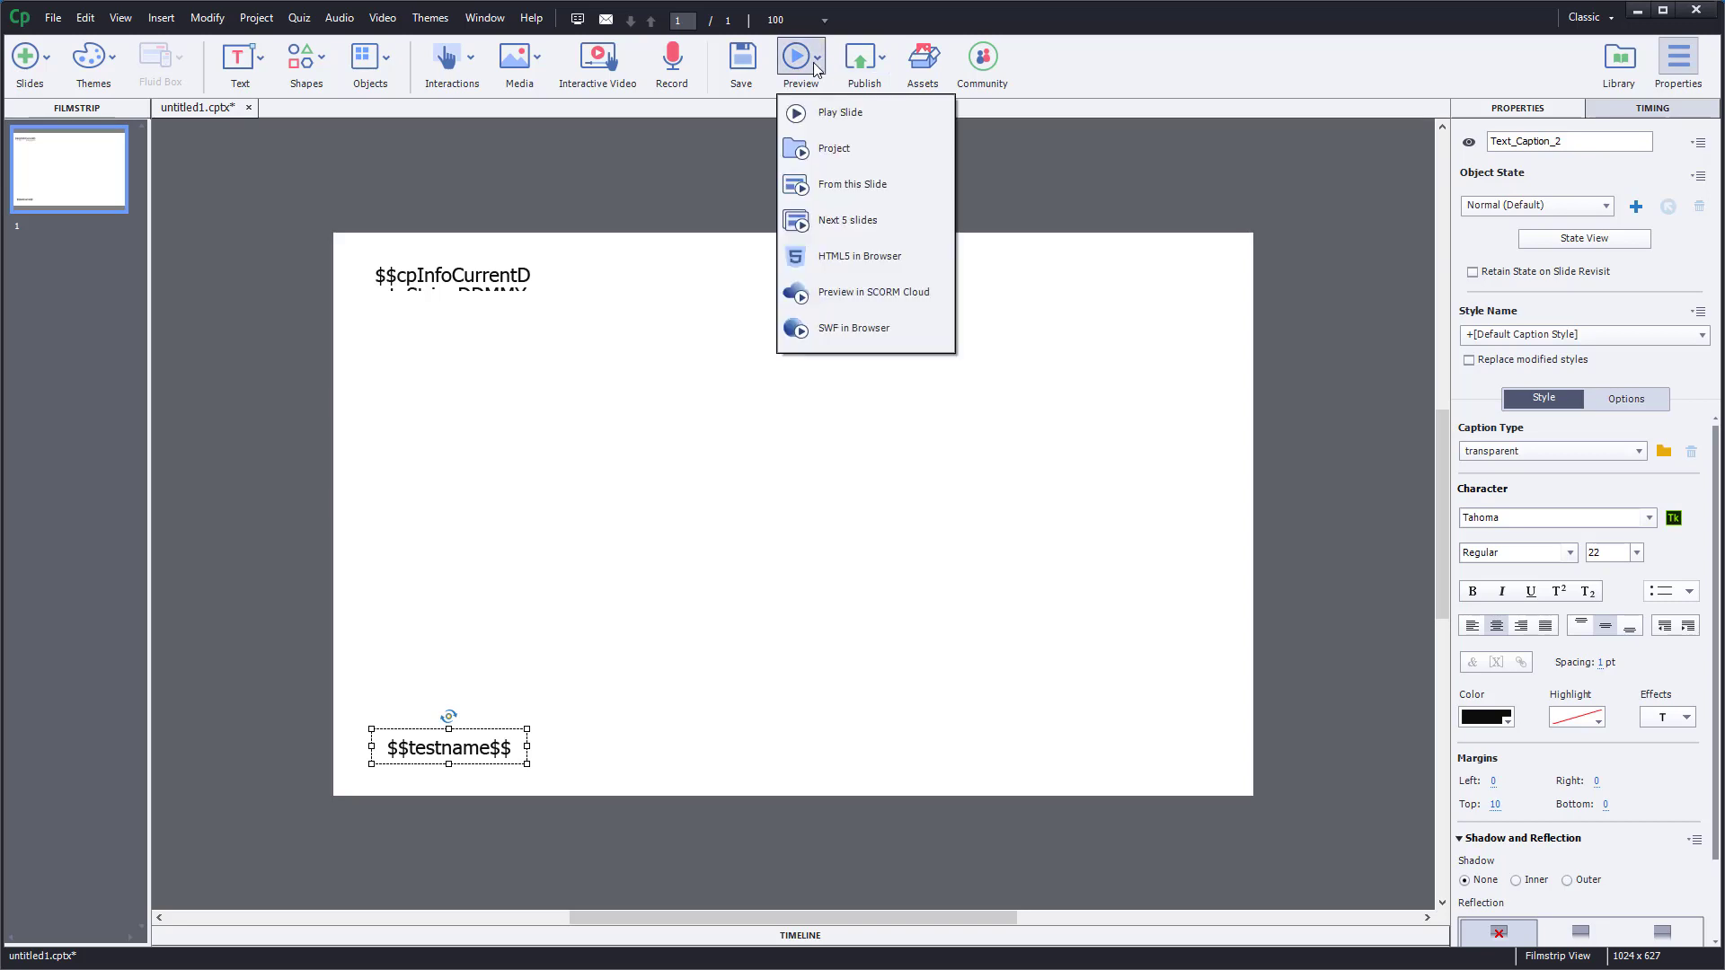
{"action": "left_click", "coordinate": [846, 150]}
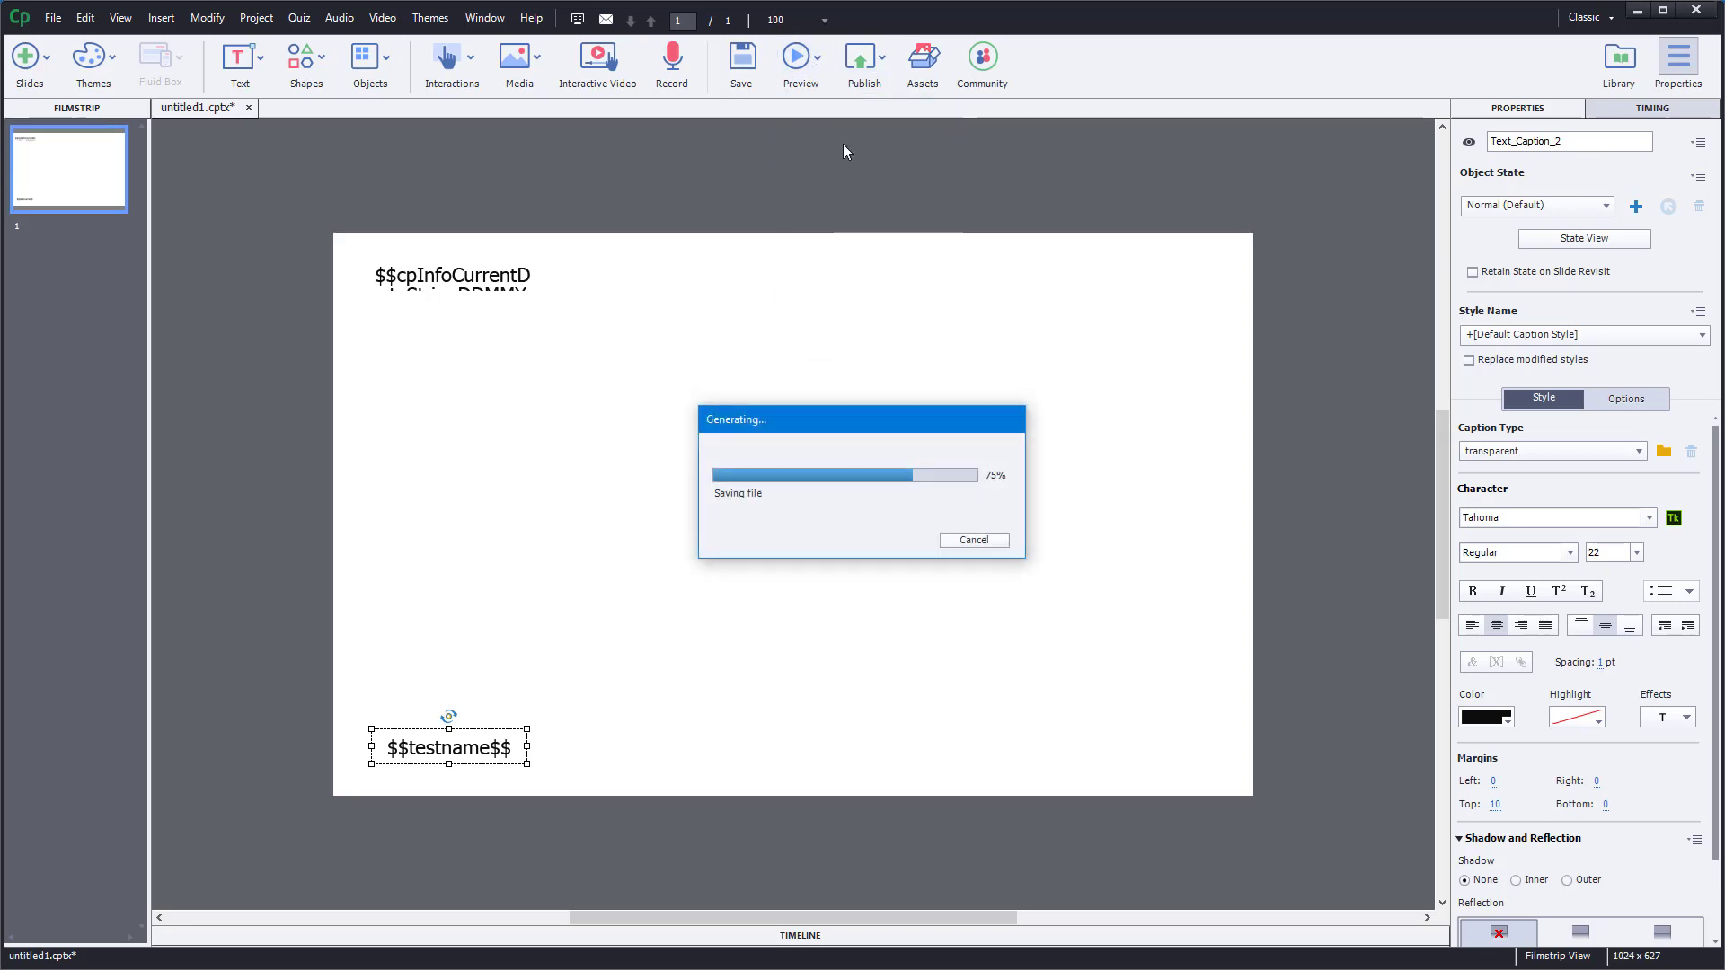